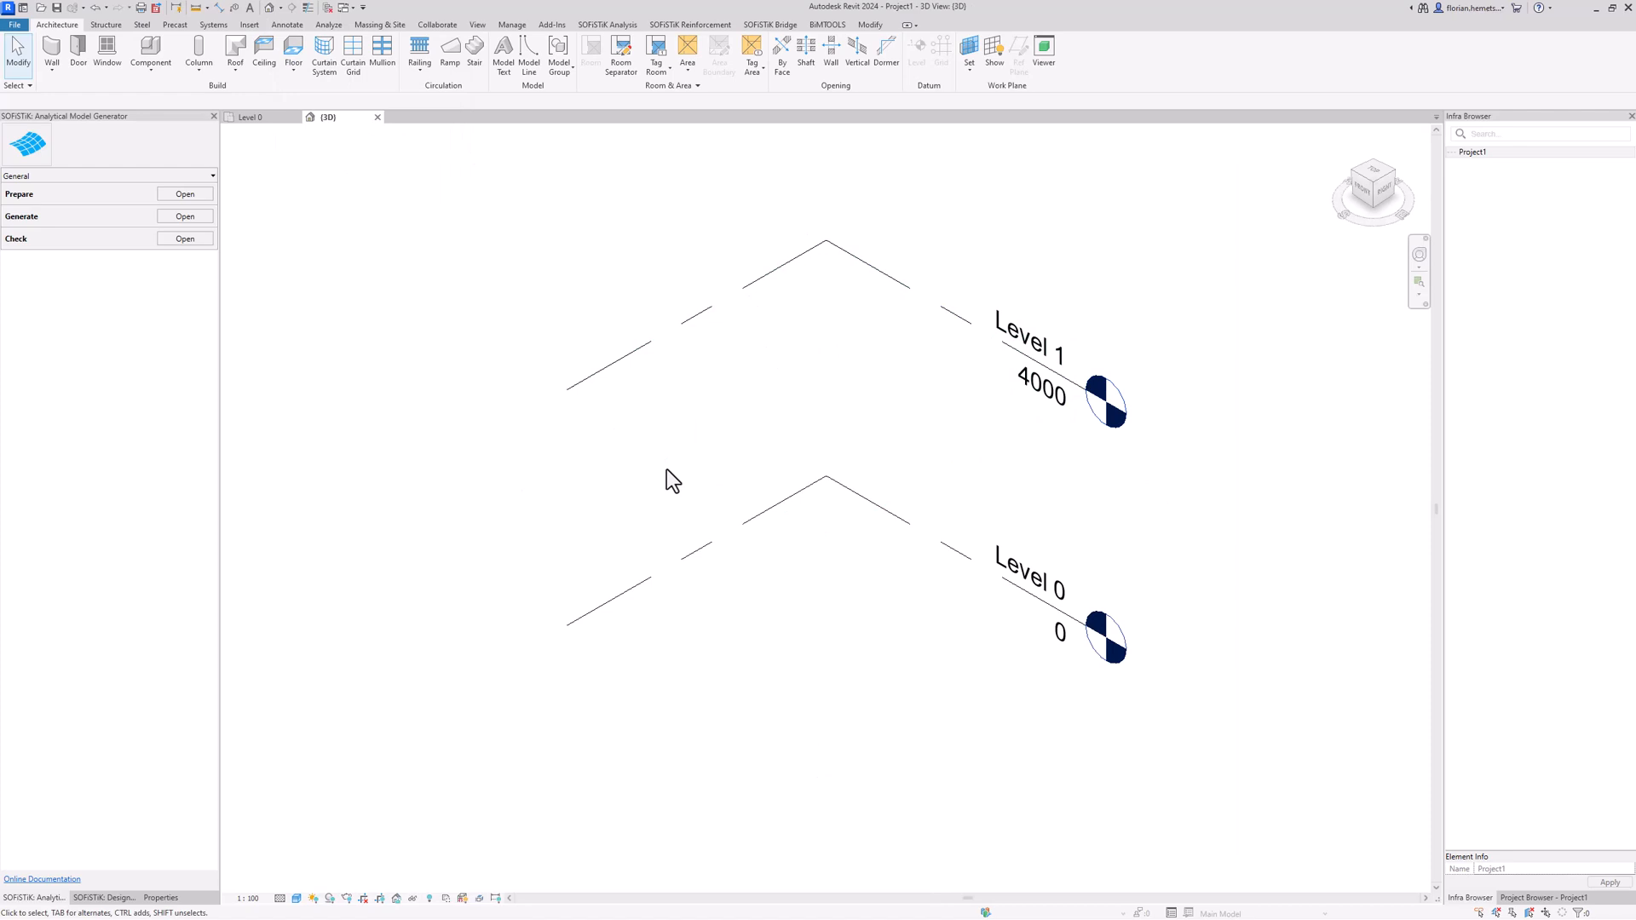
Display the 3D view's properties and the Project Browser alongside the model.
click(173, 897)
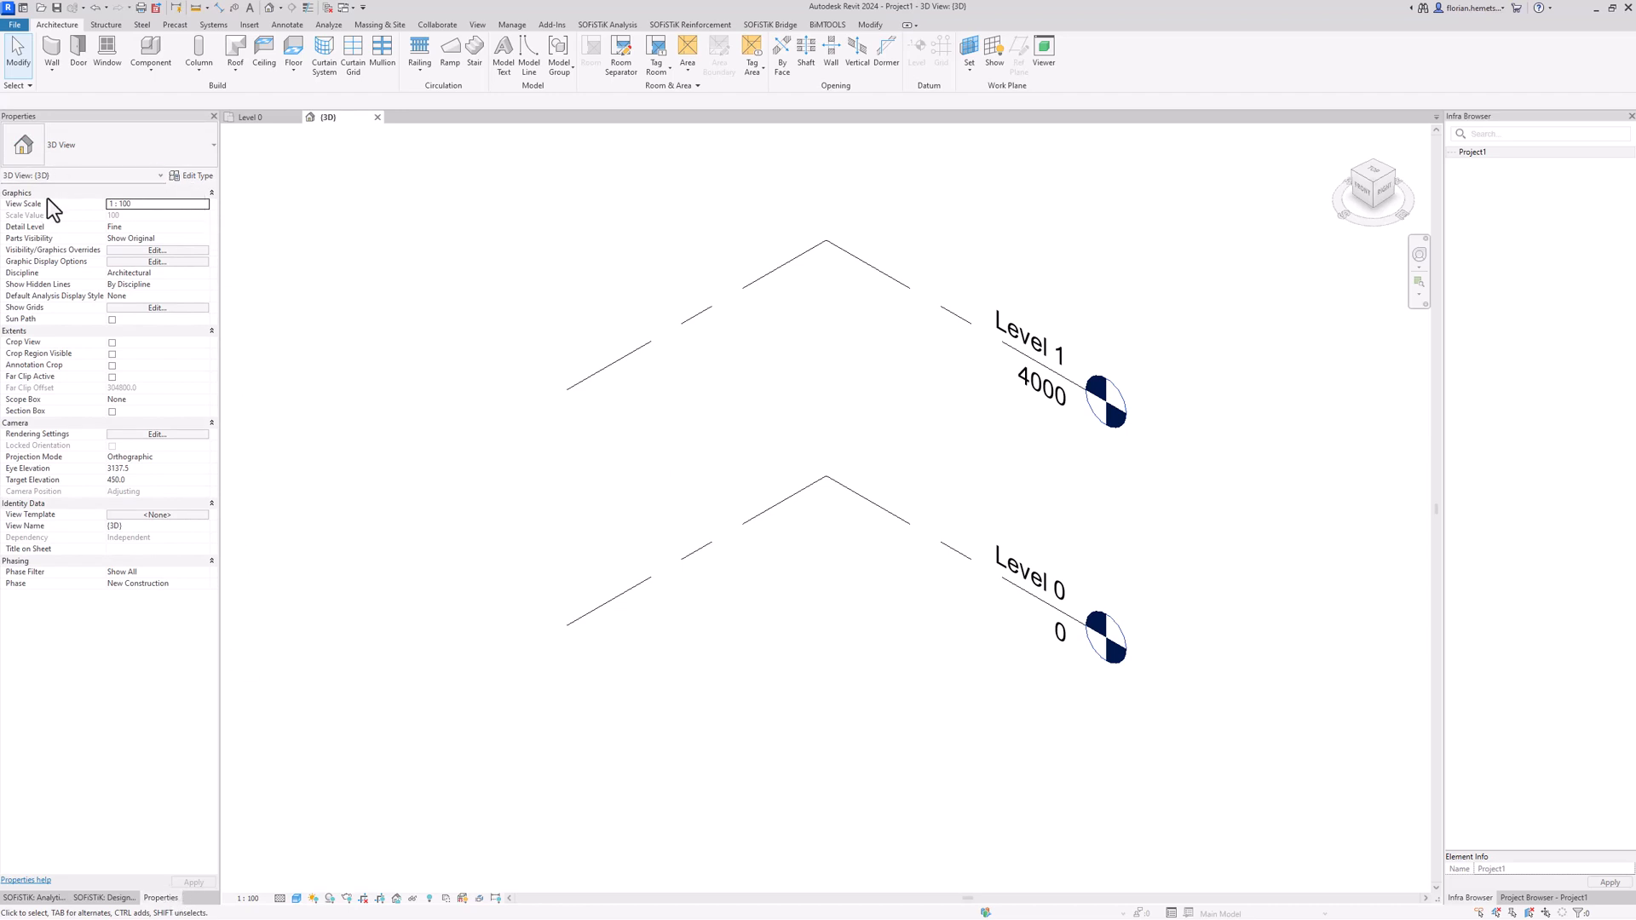
click(1542, 897)
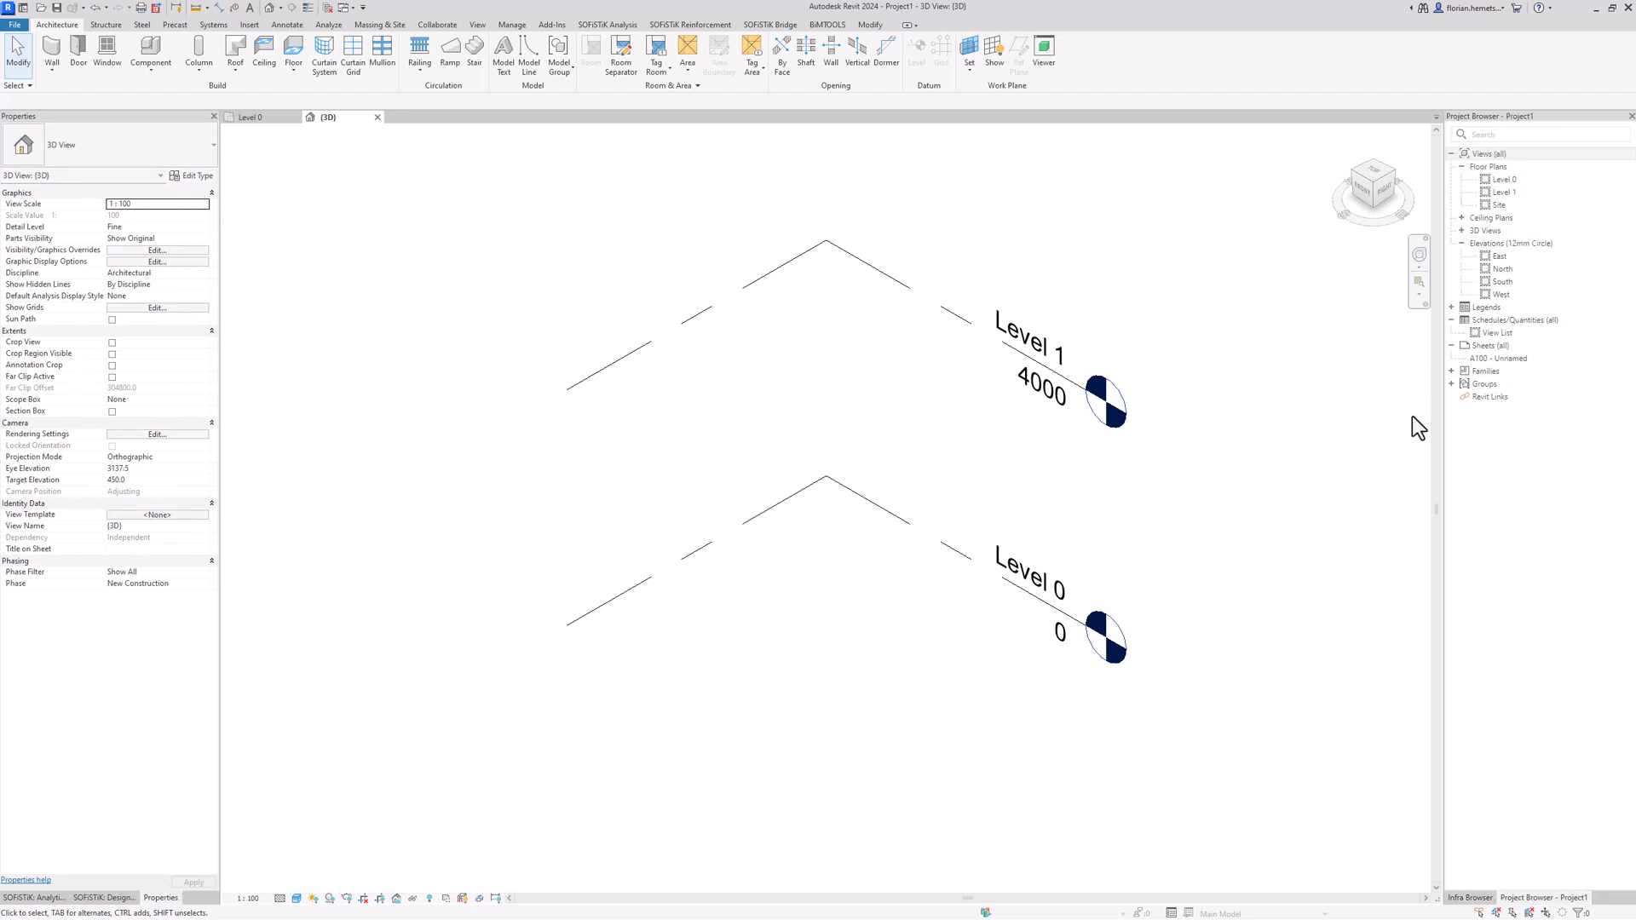
scroll(512, 362, down, 3)
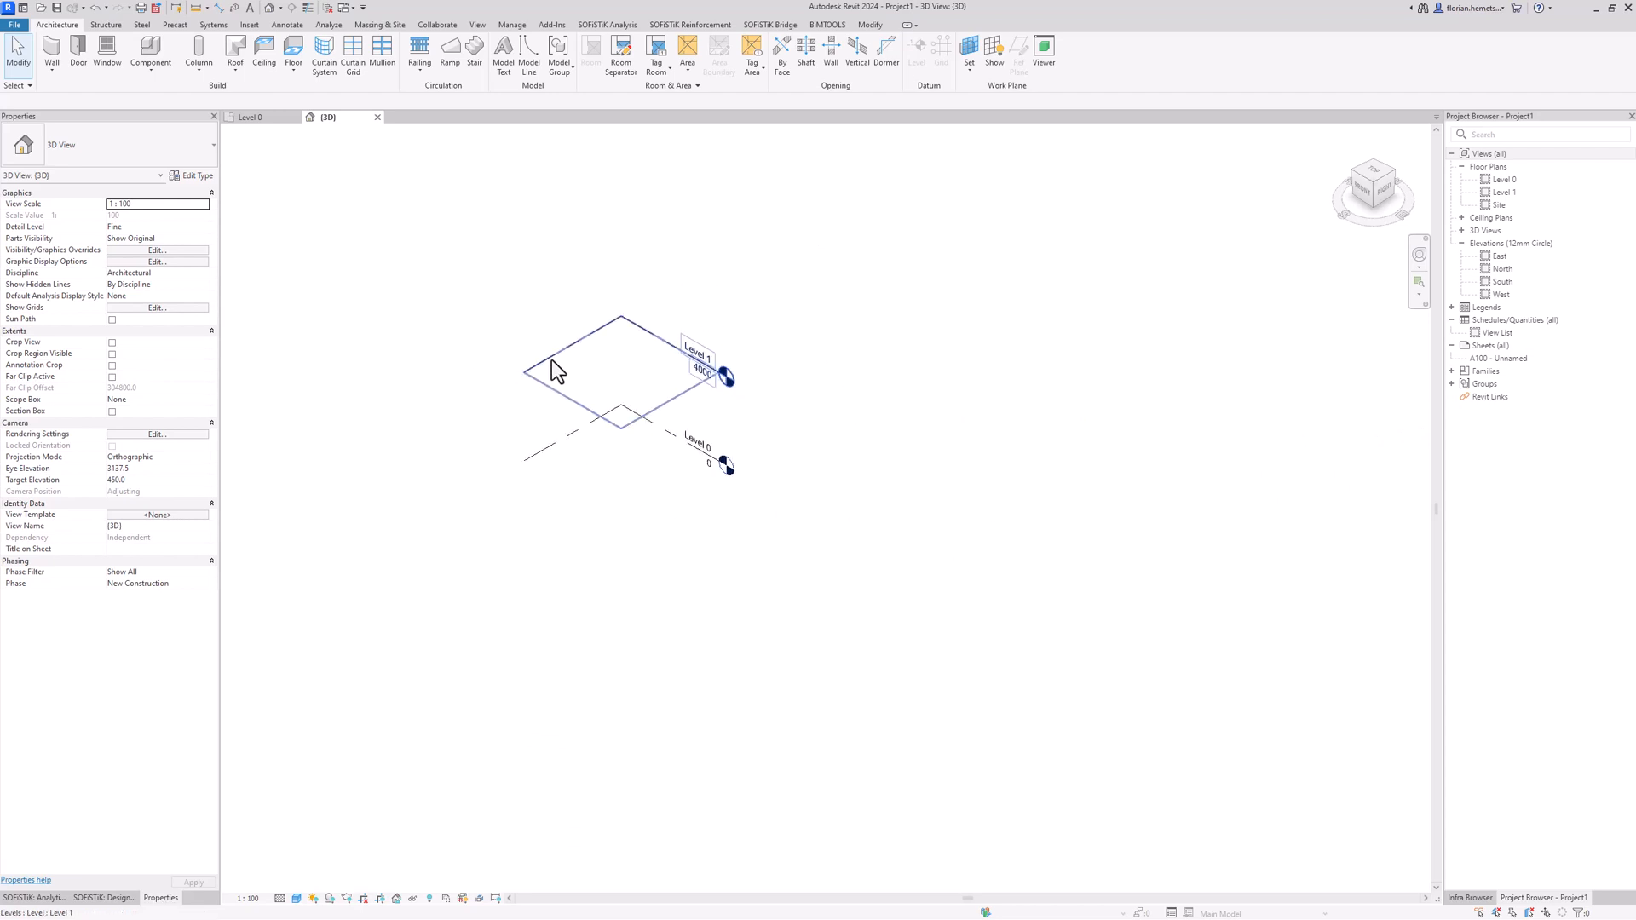
shift+middle_drag(551, 360, 749, 409)
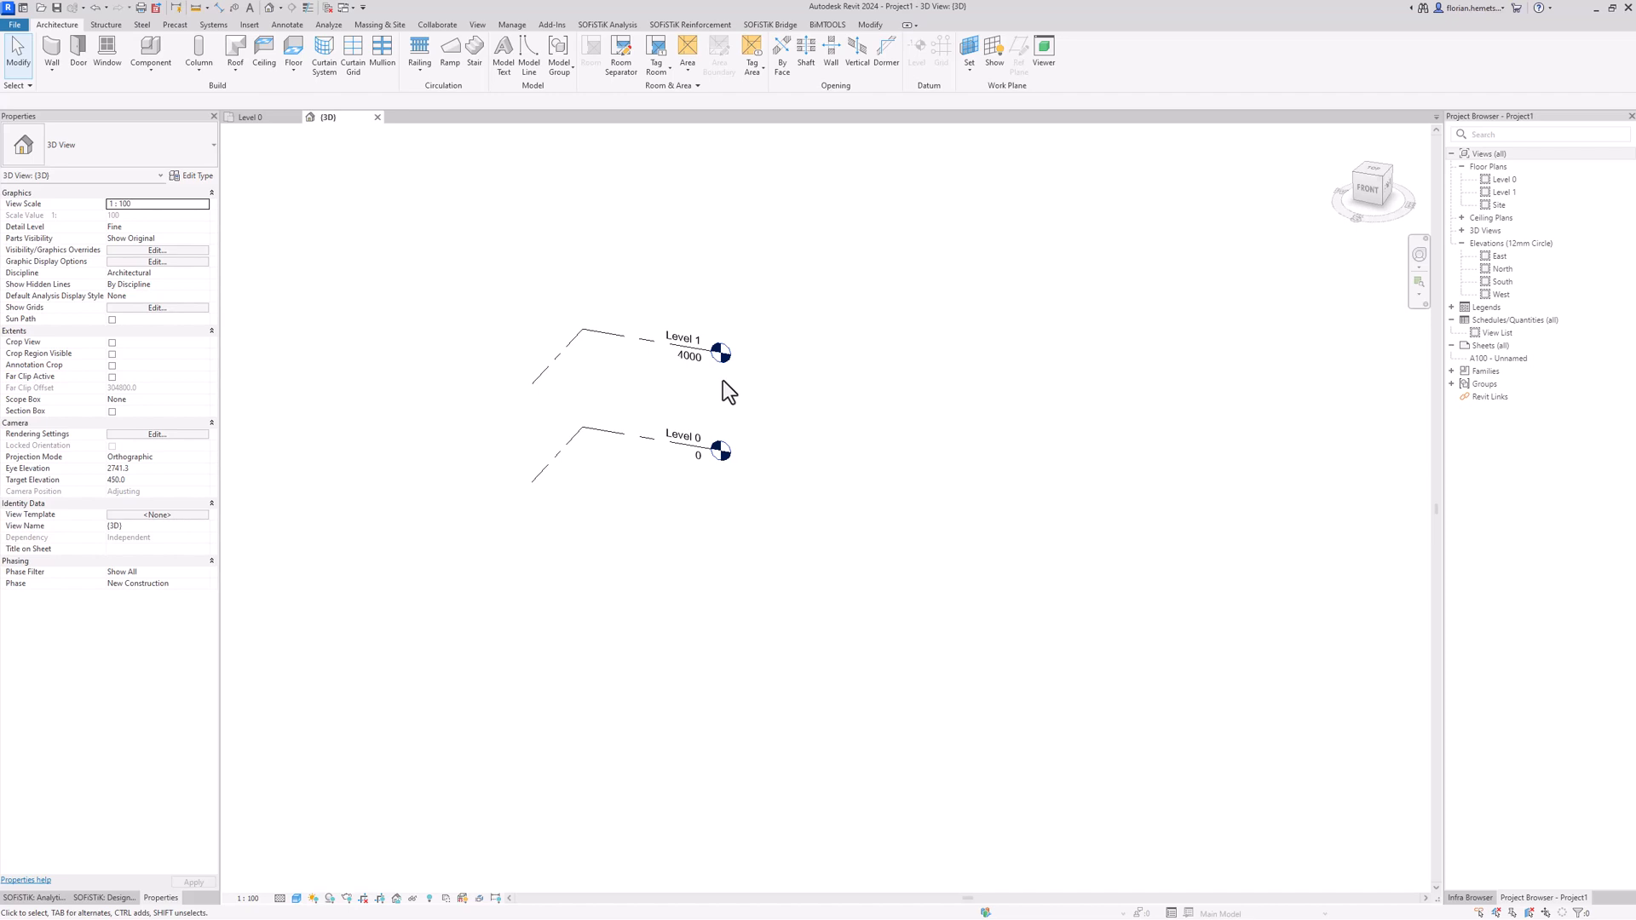
Start creating a new SOFiSTiK bridge axis and set its coordinate system to Shared.
click(765, 25)
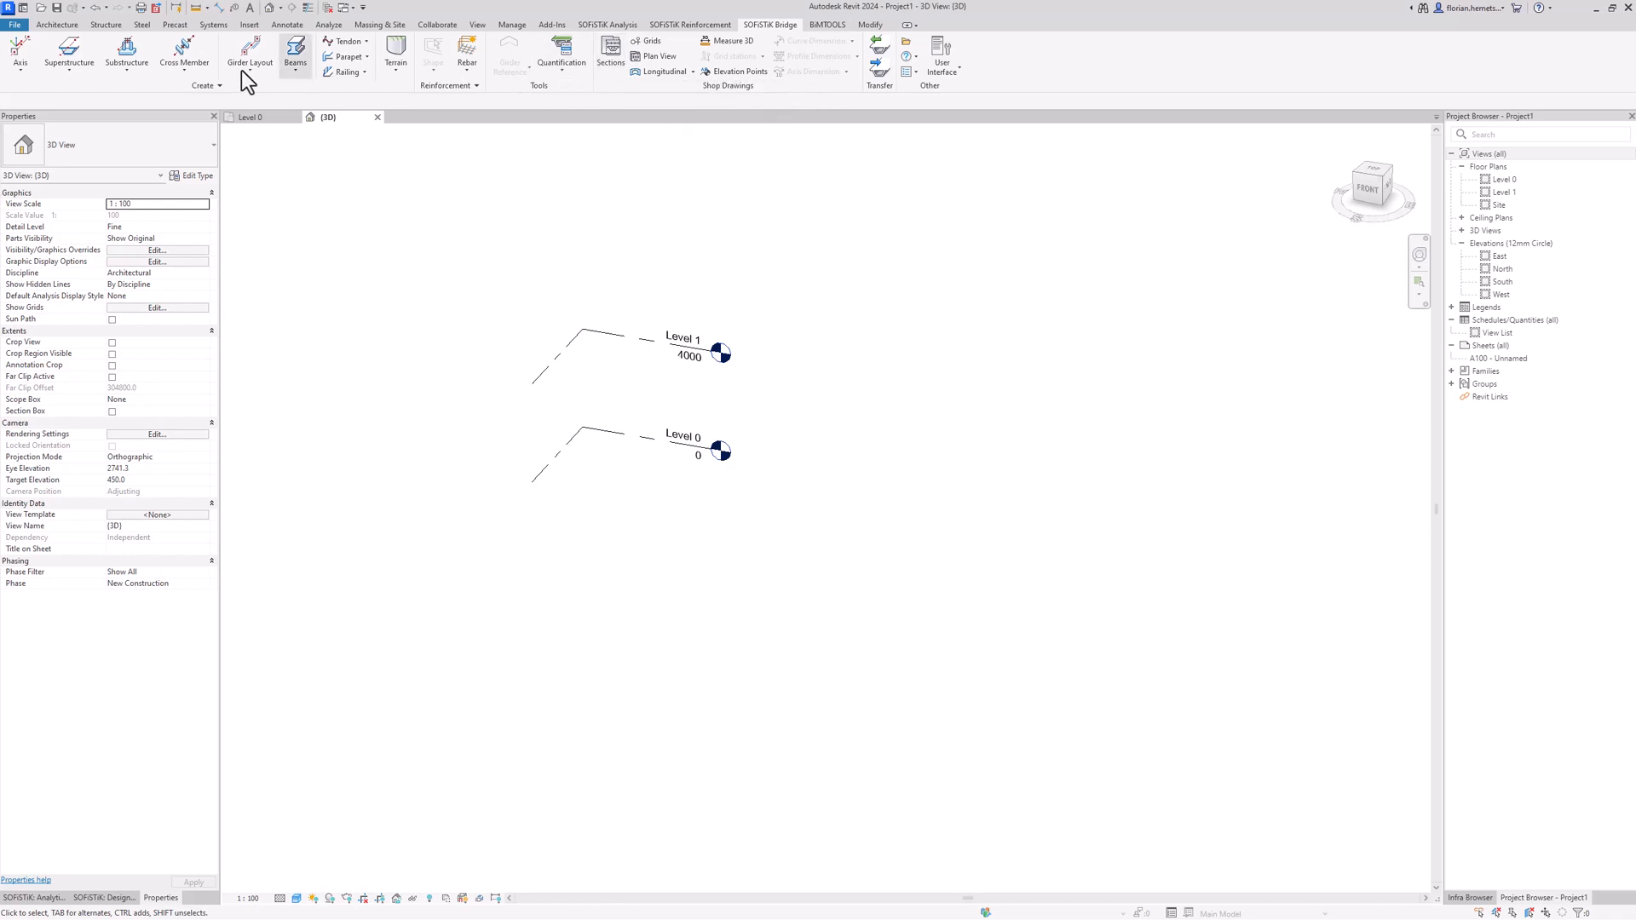
click(11, 71)
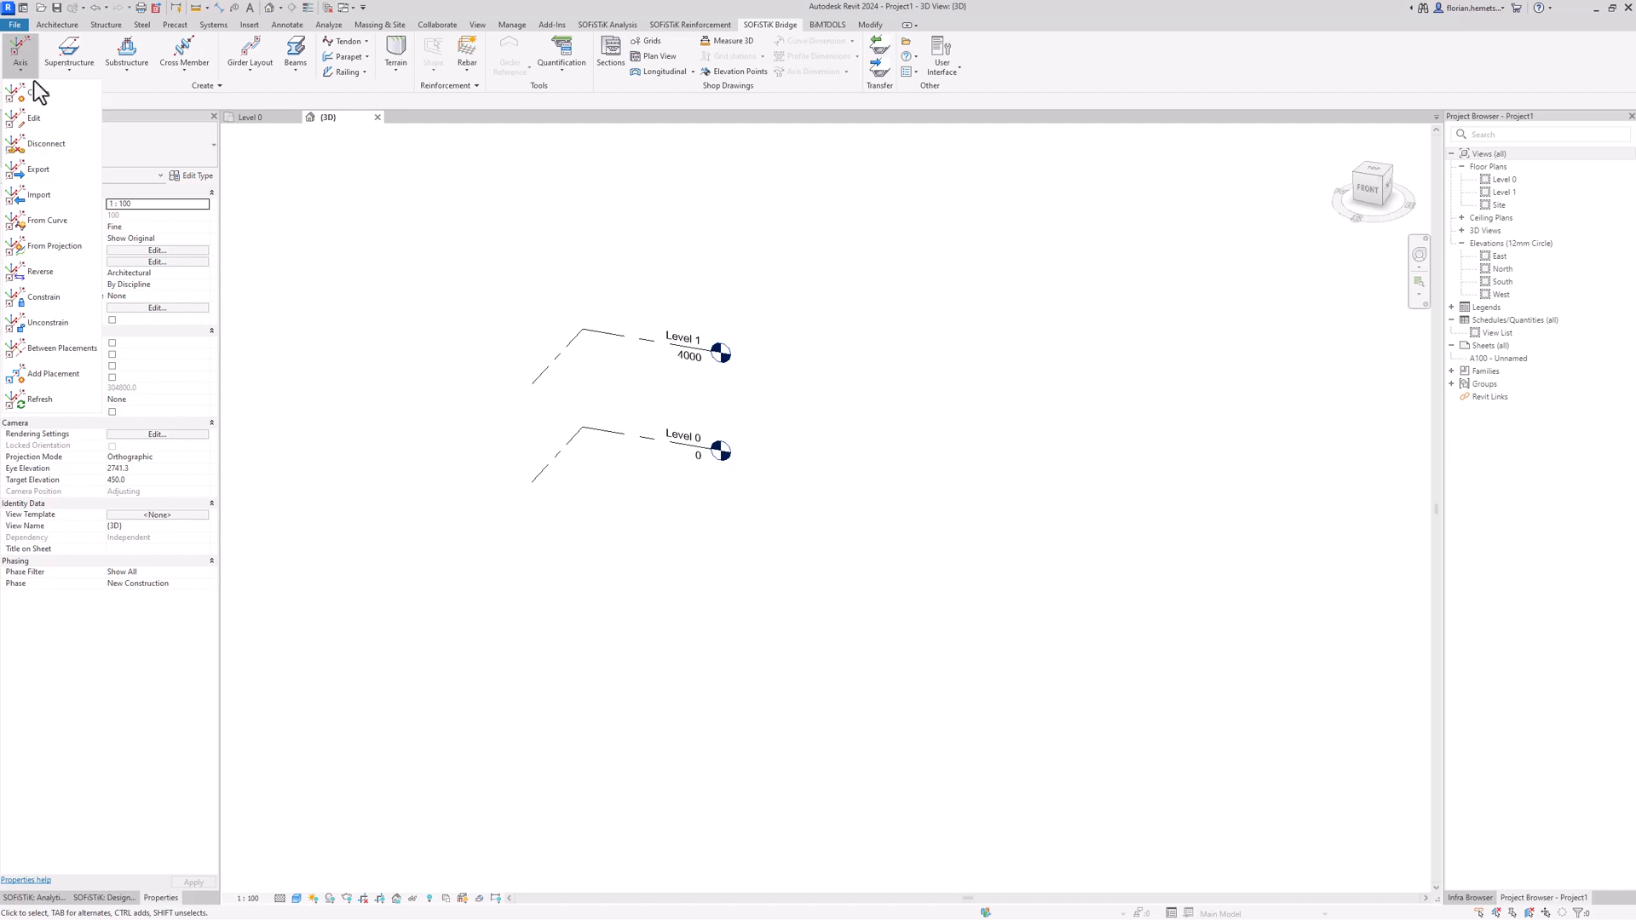
click(39, 91)
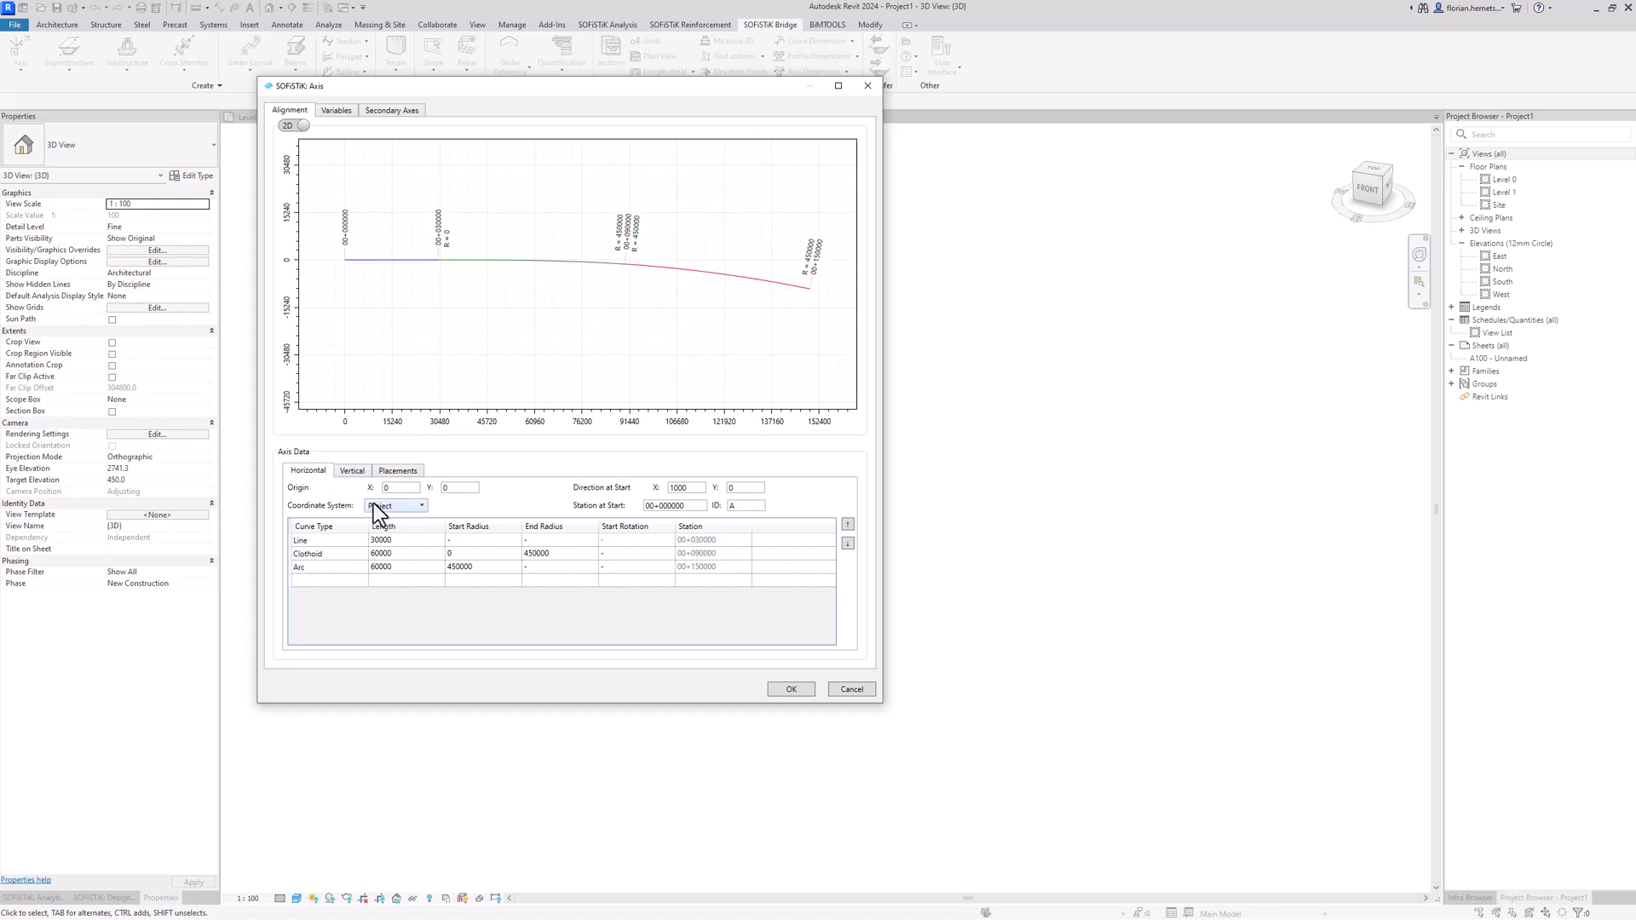
click(418, 505)
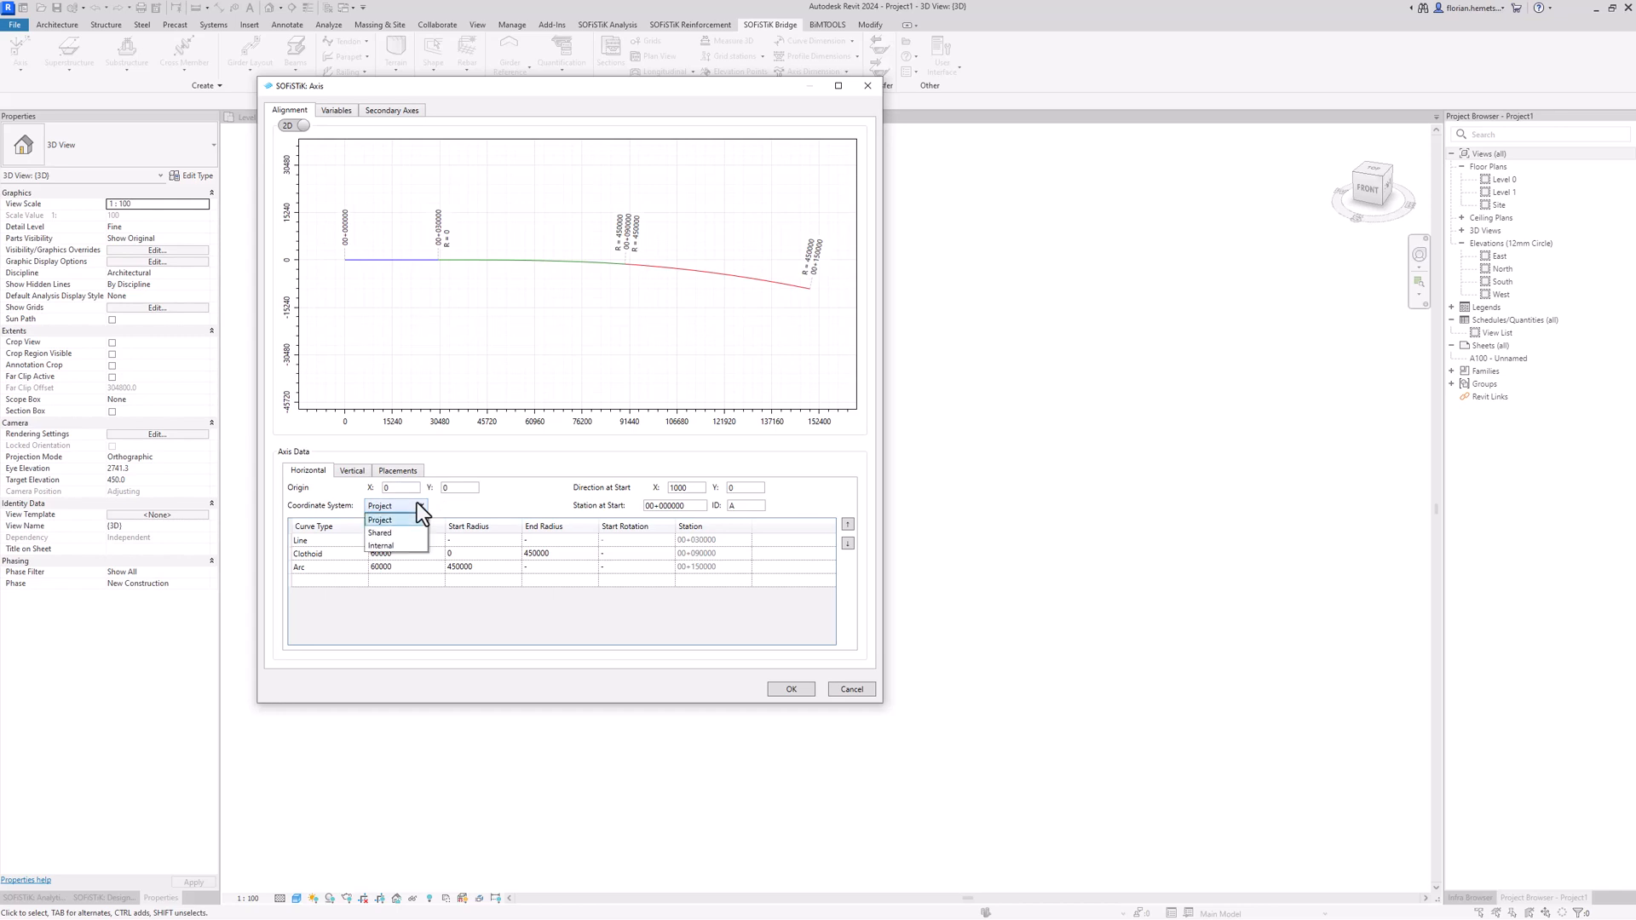
click(397, 542)
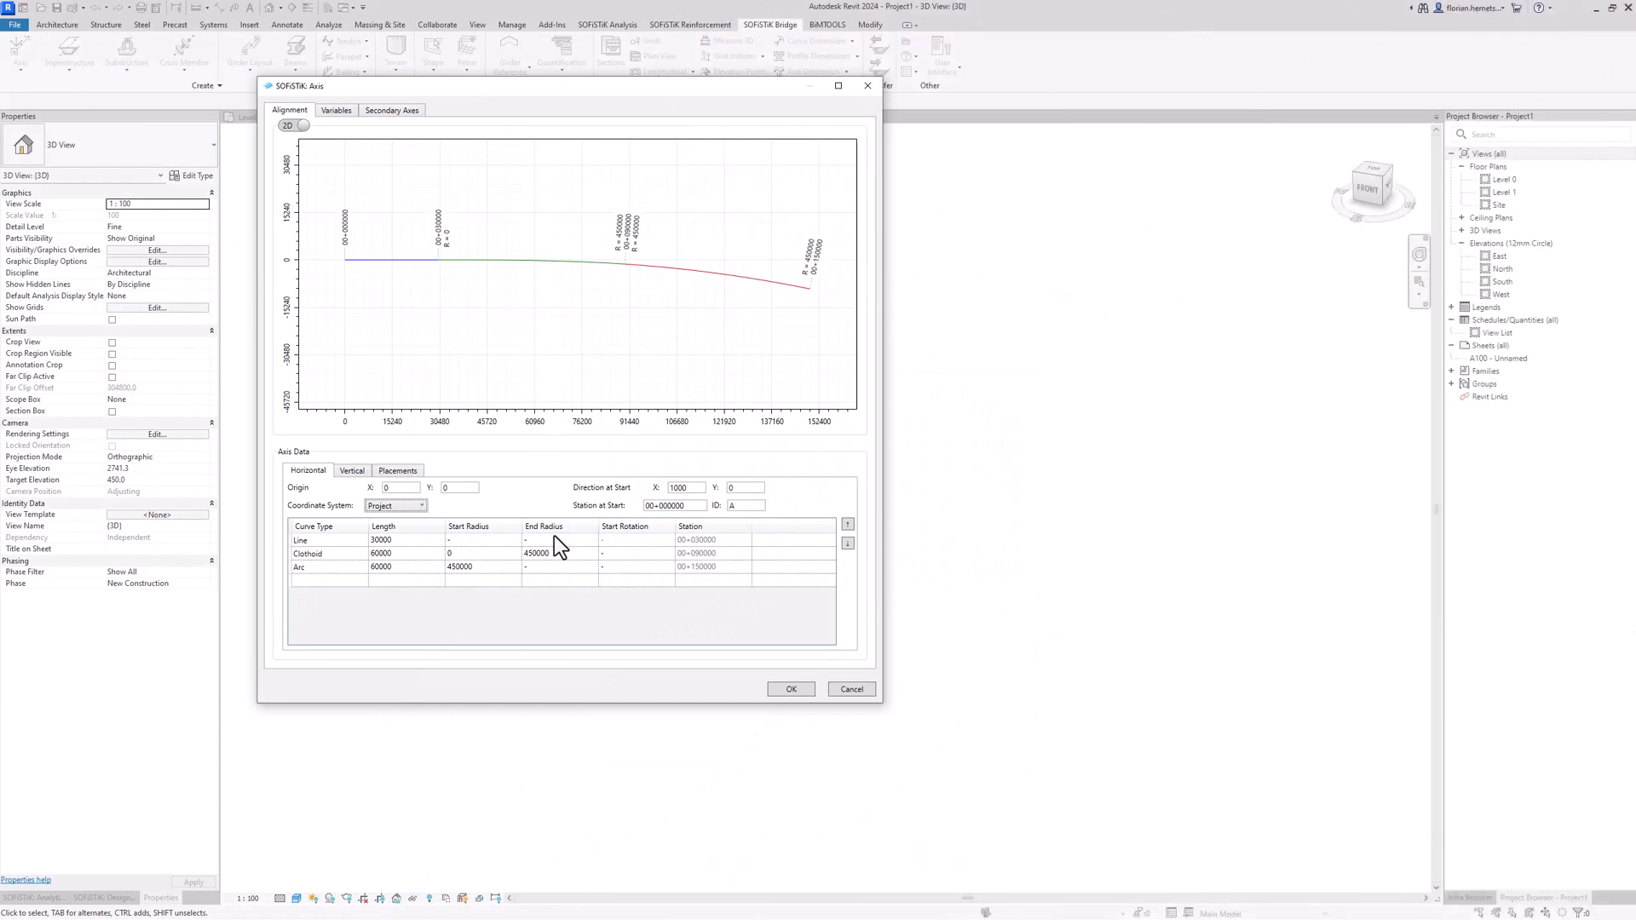
click(410, 505)
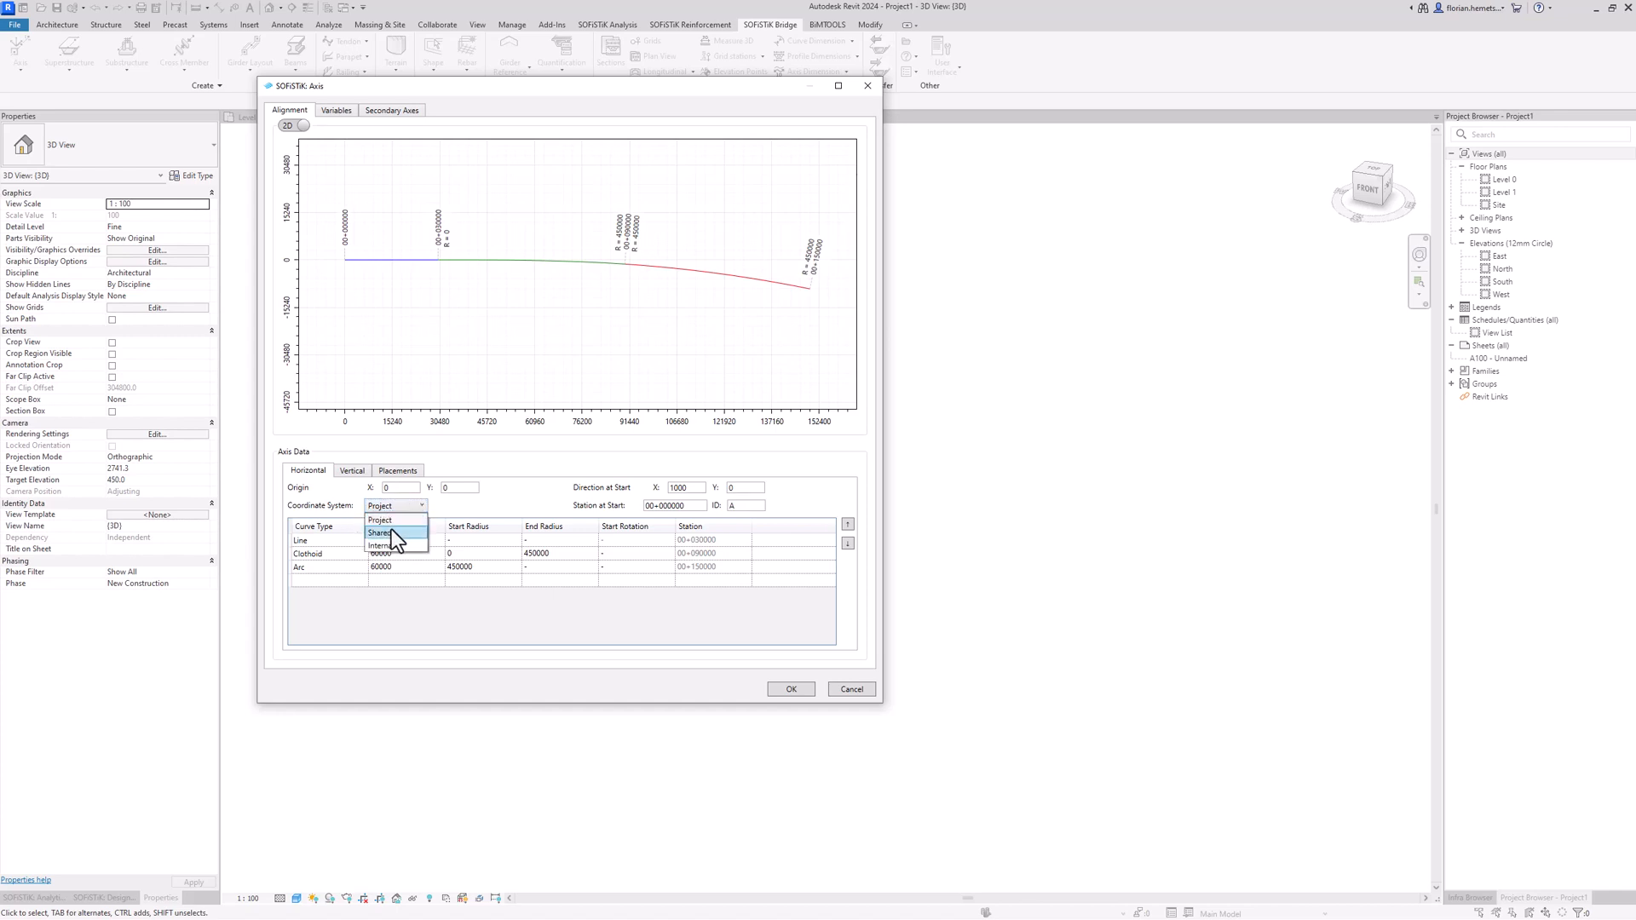
click(415, 488)
click(455, 489)
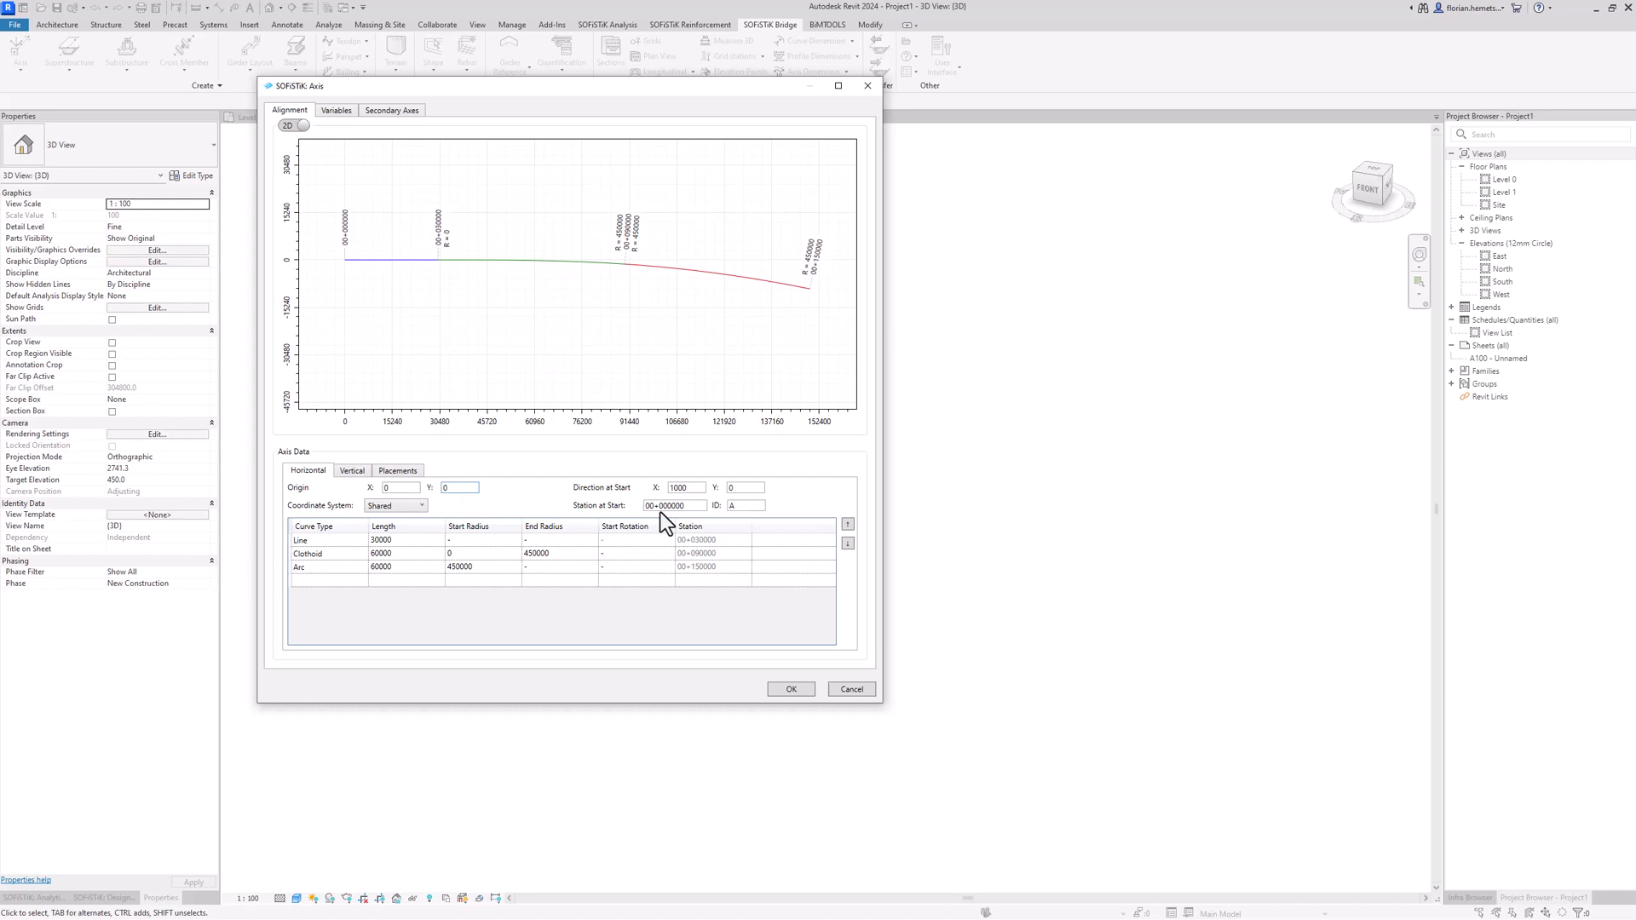
Try a Y value of 1000 for the axis direction at start, and set it back to 0.
click(730, 489)
text(1000)
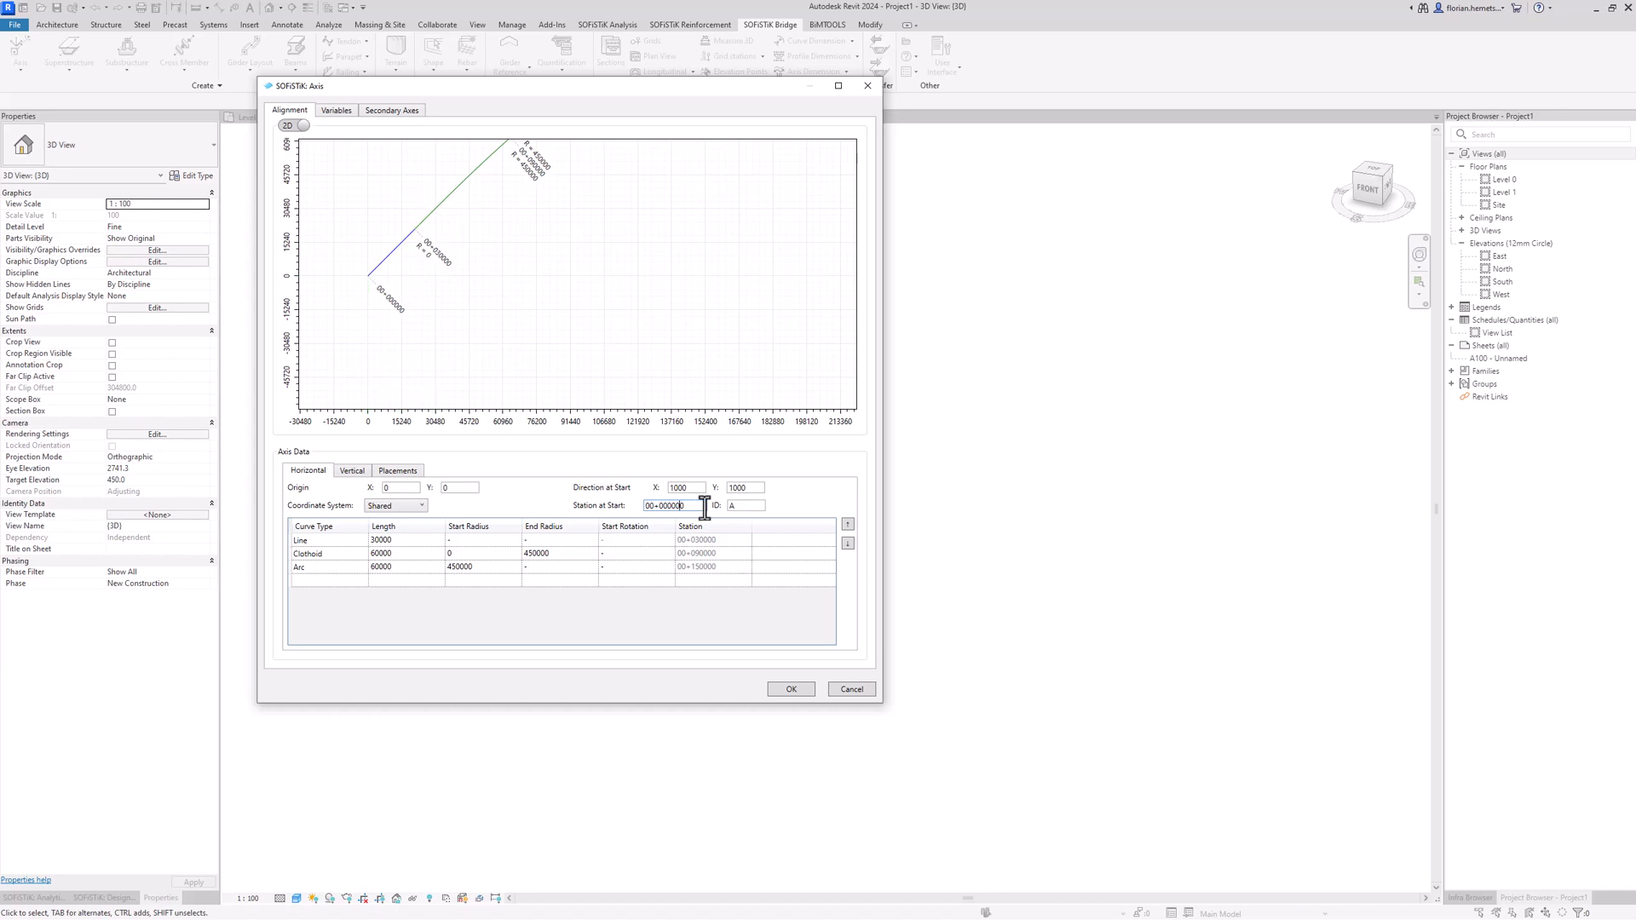
drag(743, 487, 729, 486)
text(0)
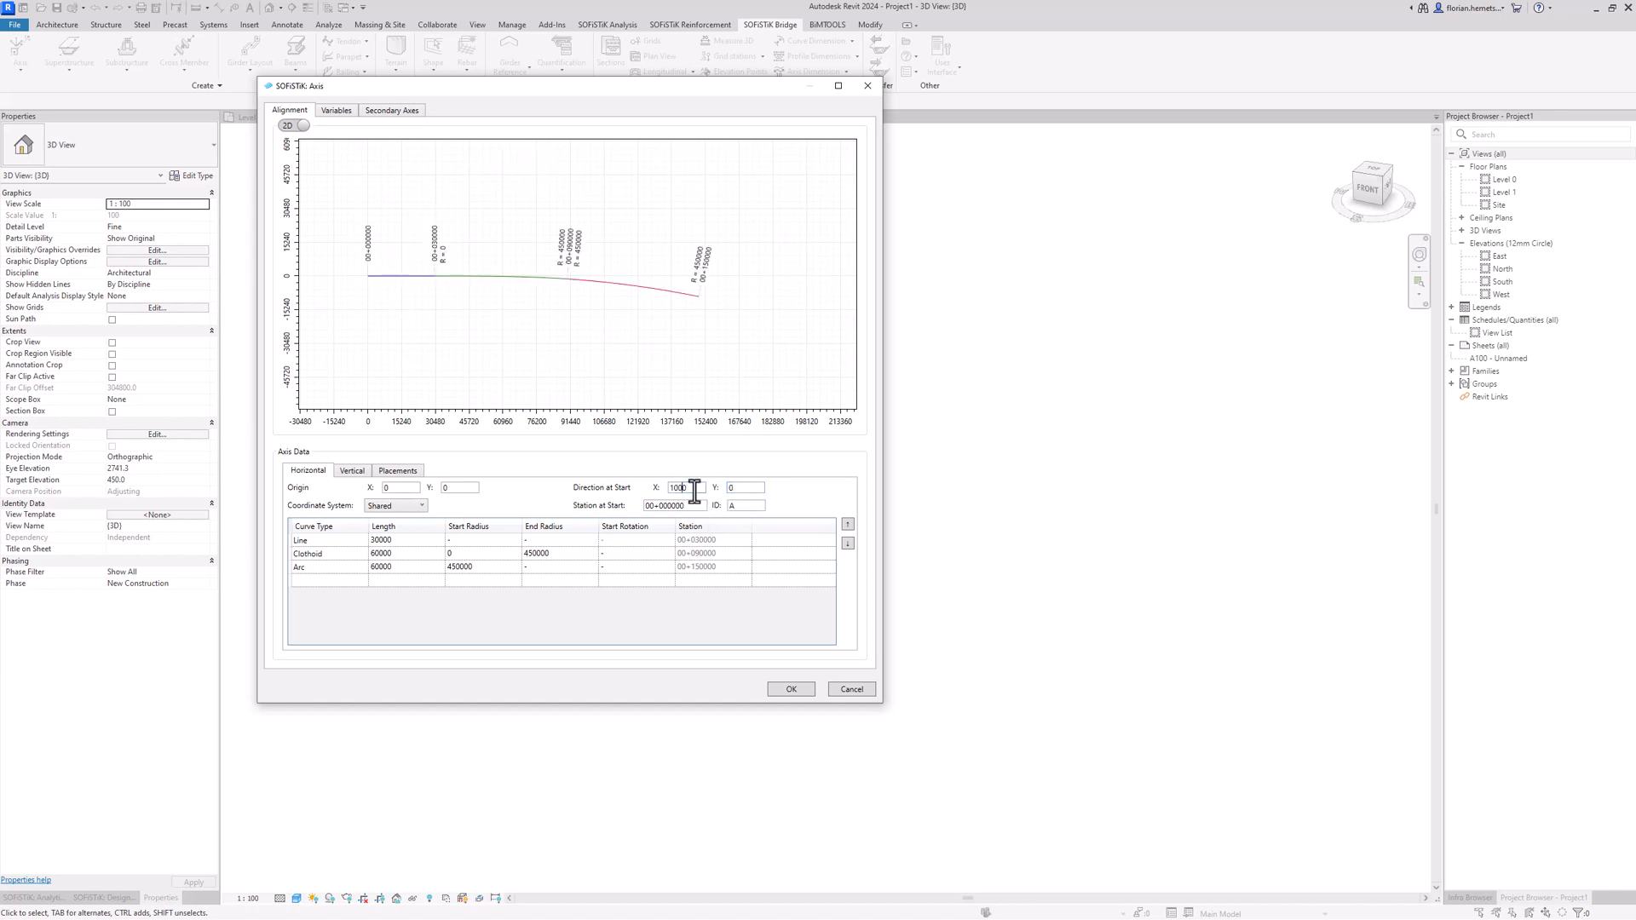
Review the axis's start direction, start station, ID and the line, clothoid and arc elements of its horizontal alignment.
drag(692, 488, 670, 487)
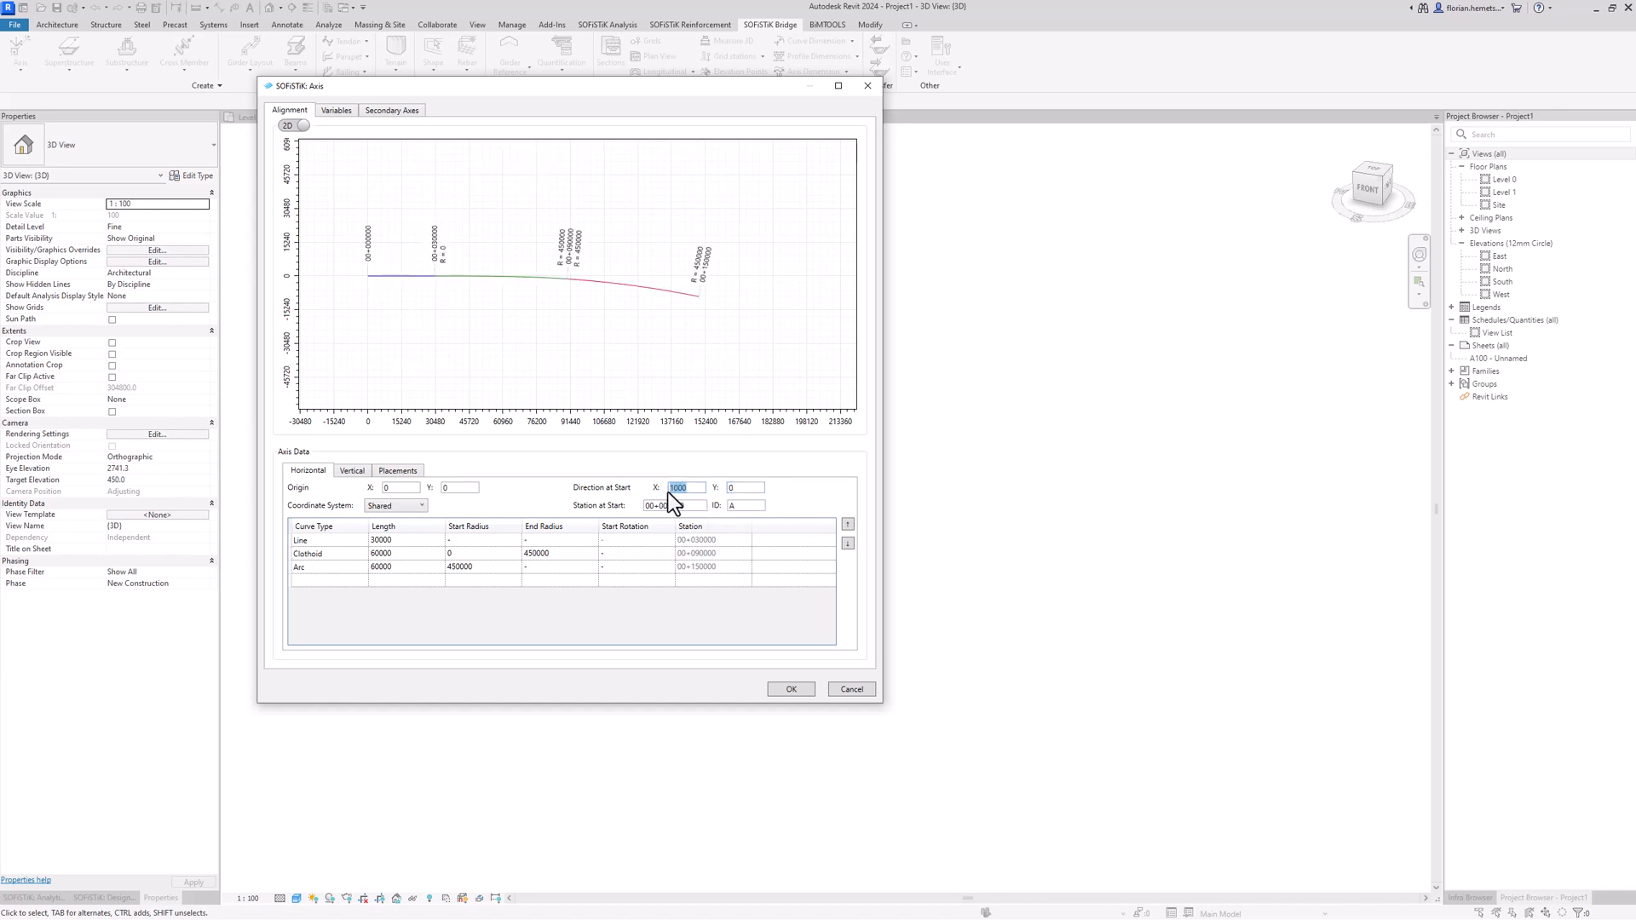
double_click(734, 489)
drag(695, 509, 633, 509)
click(738, 506)
click(335, 539)
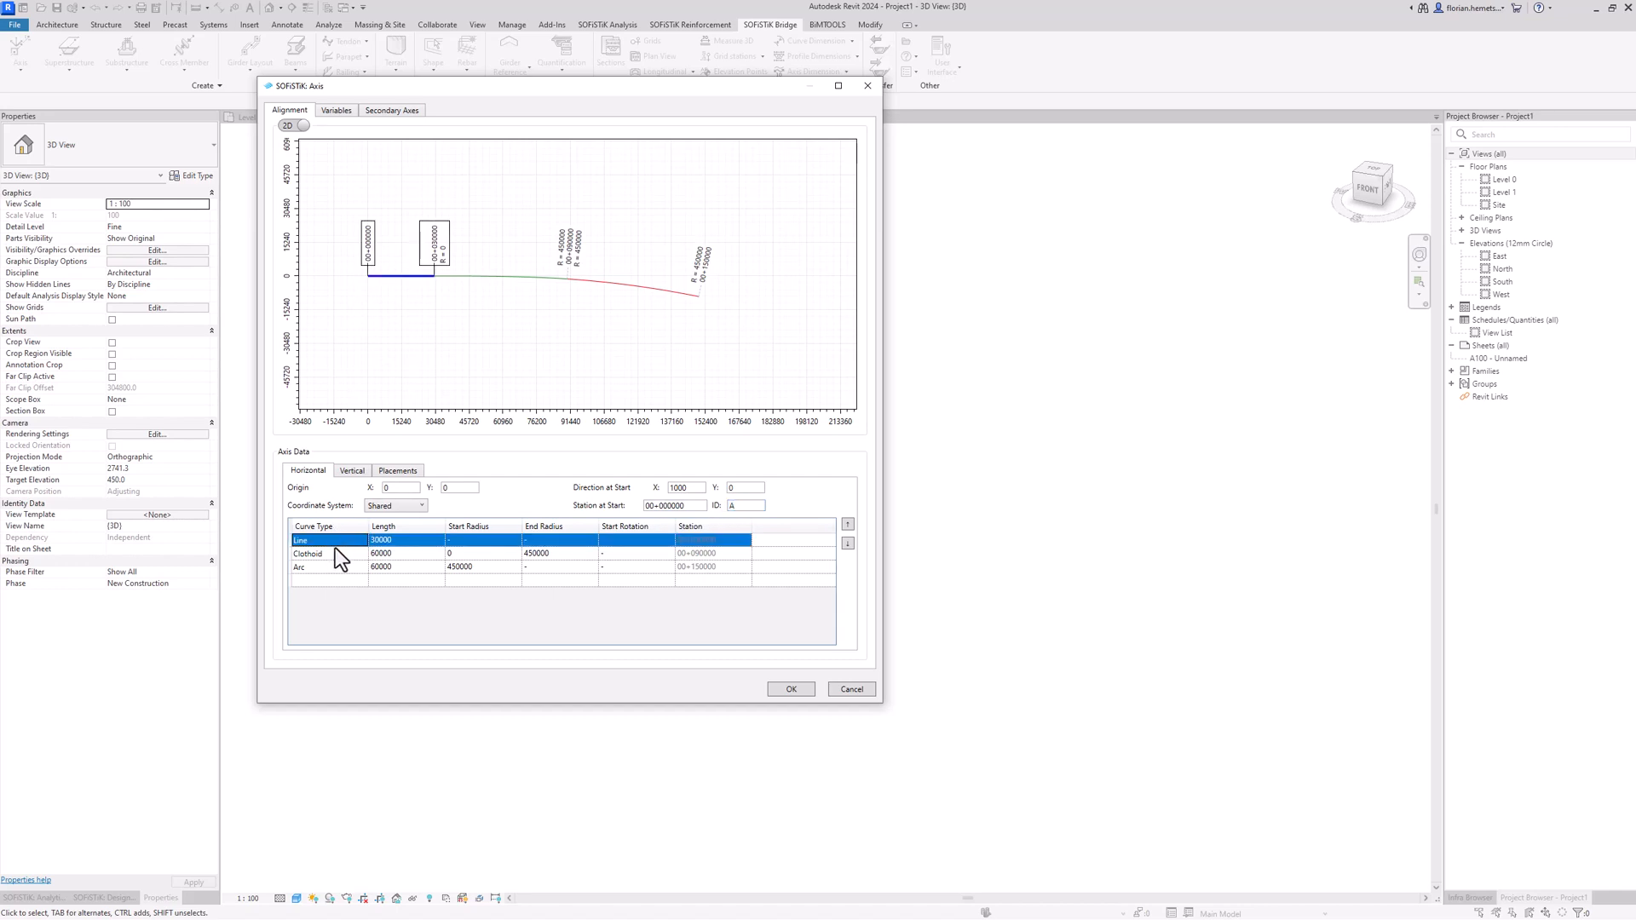
click(330, 552)
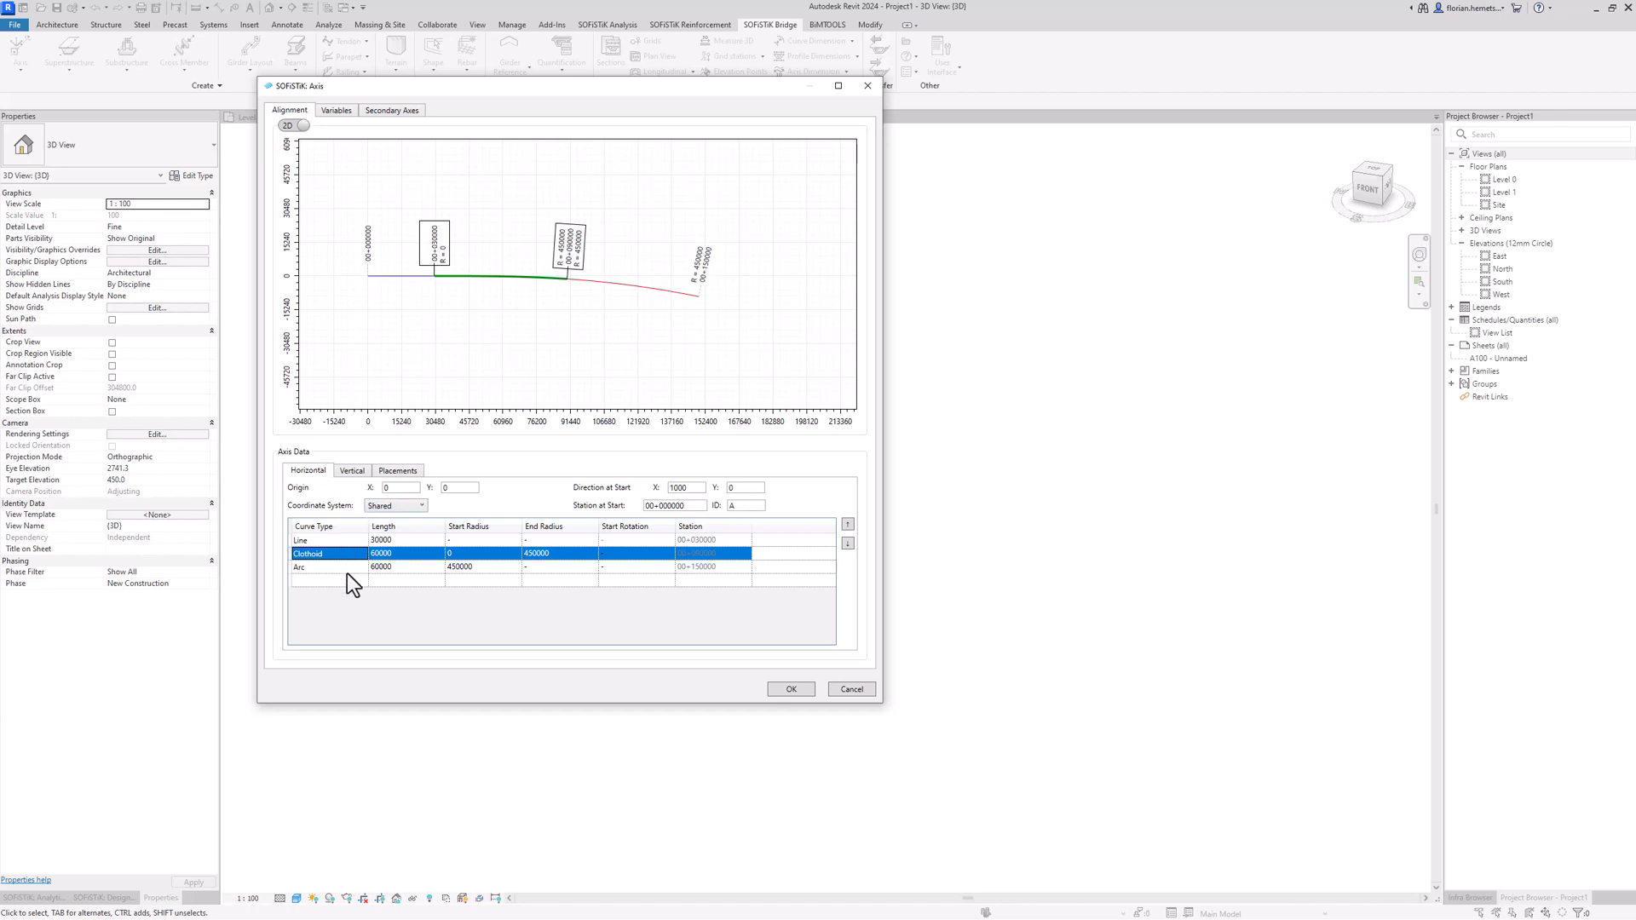
click(360, 570)
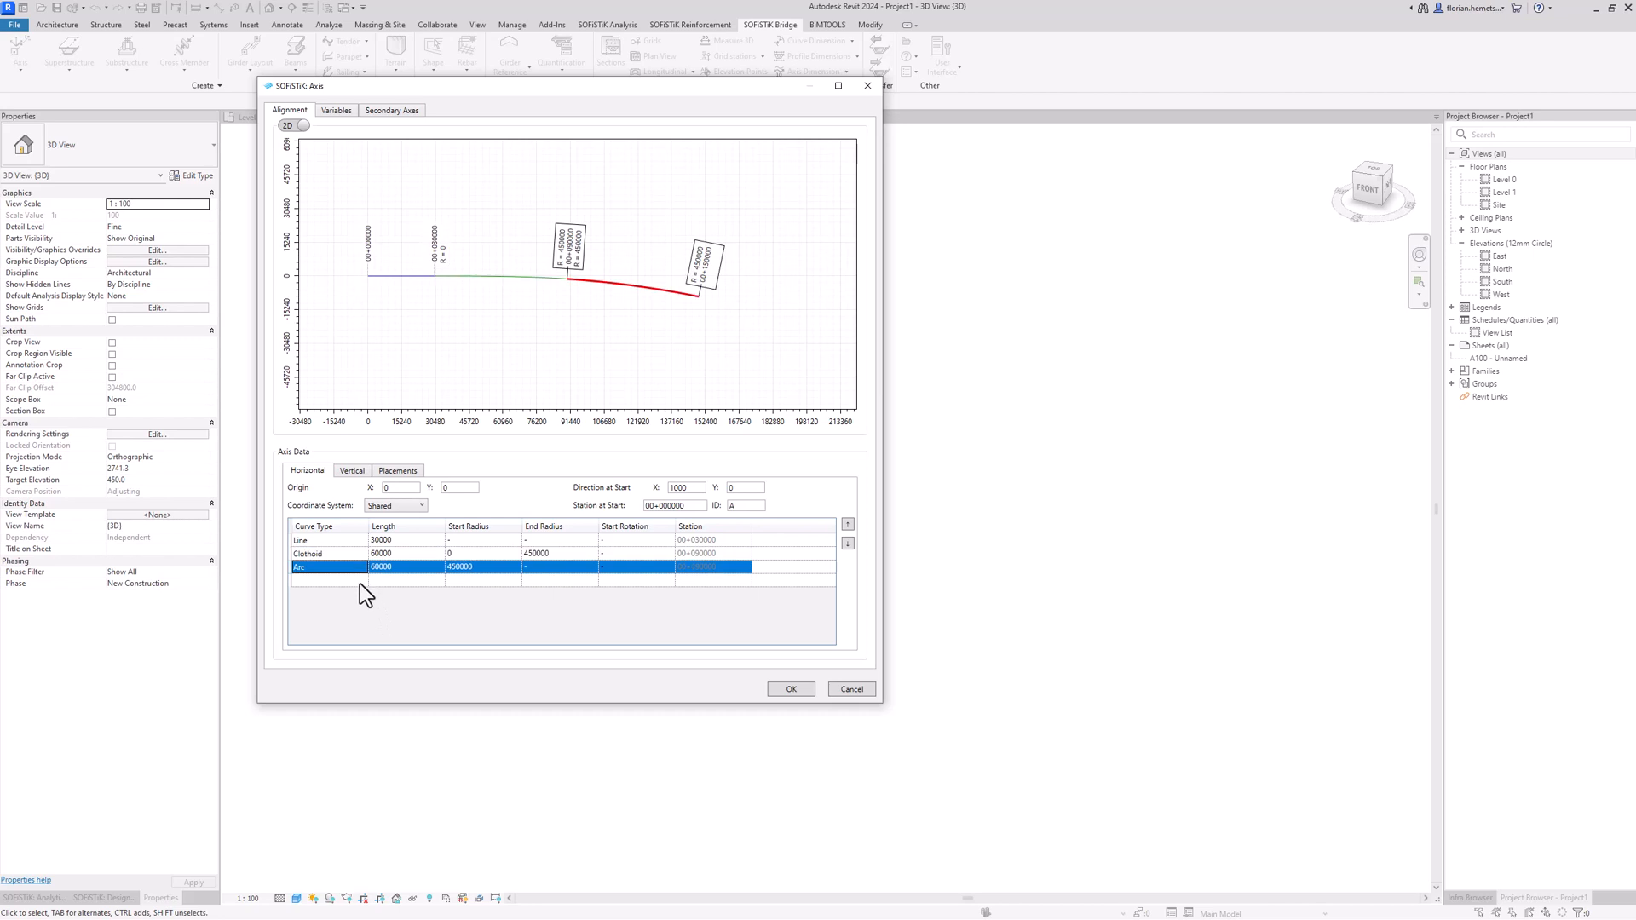
Add a Line element at the end of the horizontal alignment and check the other available curve types.
click(360, 582)
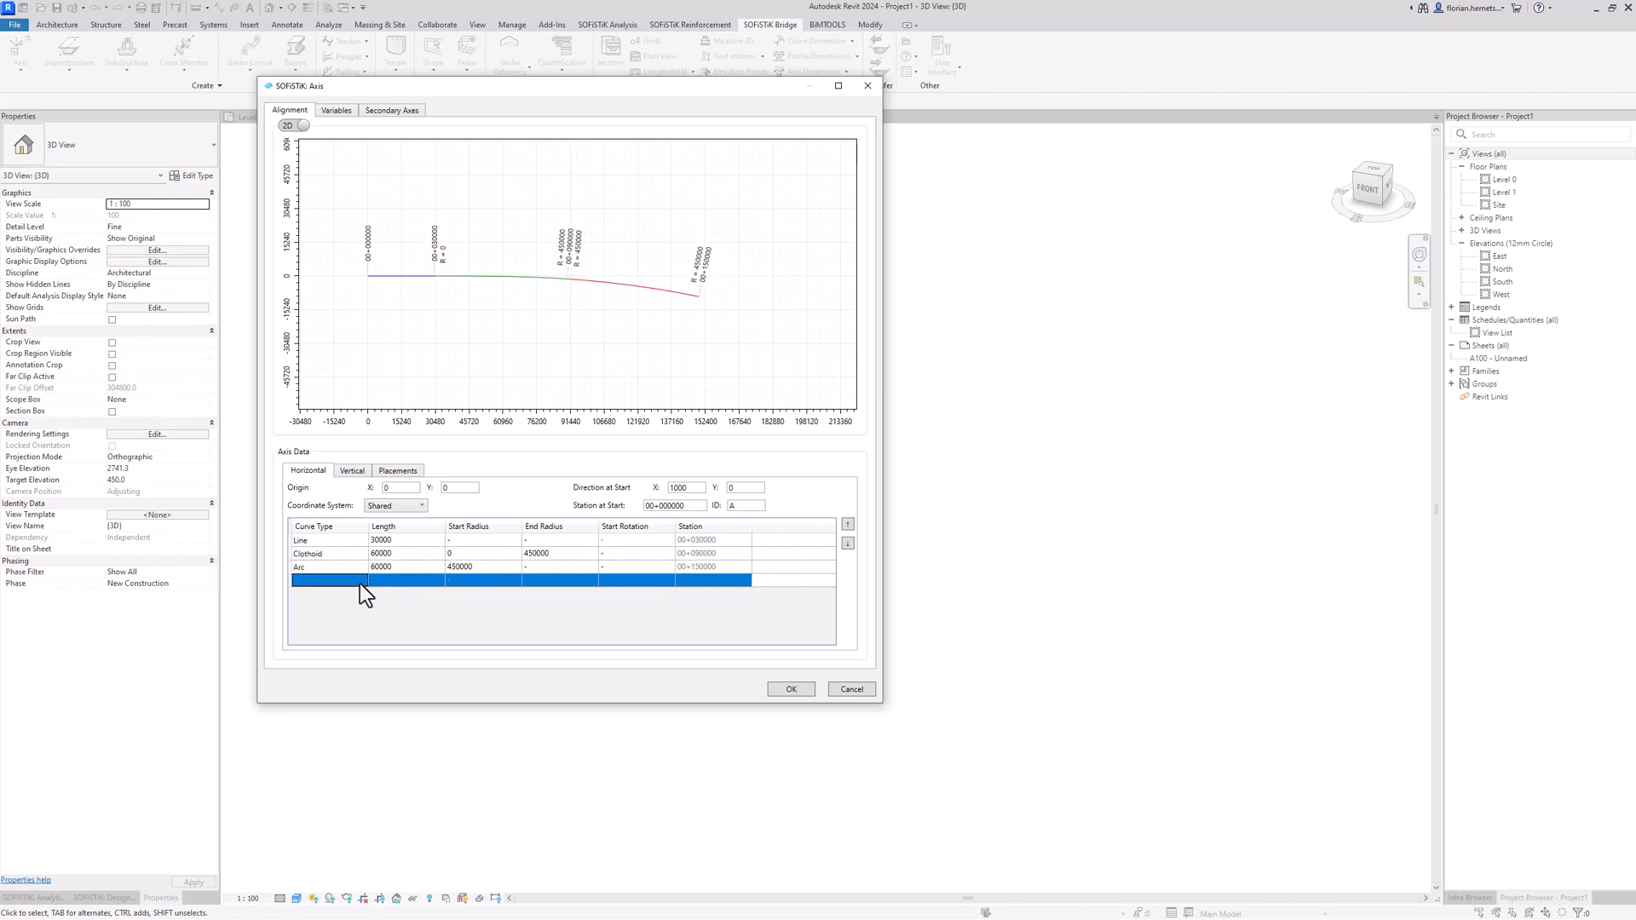
click(360, 585)
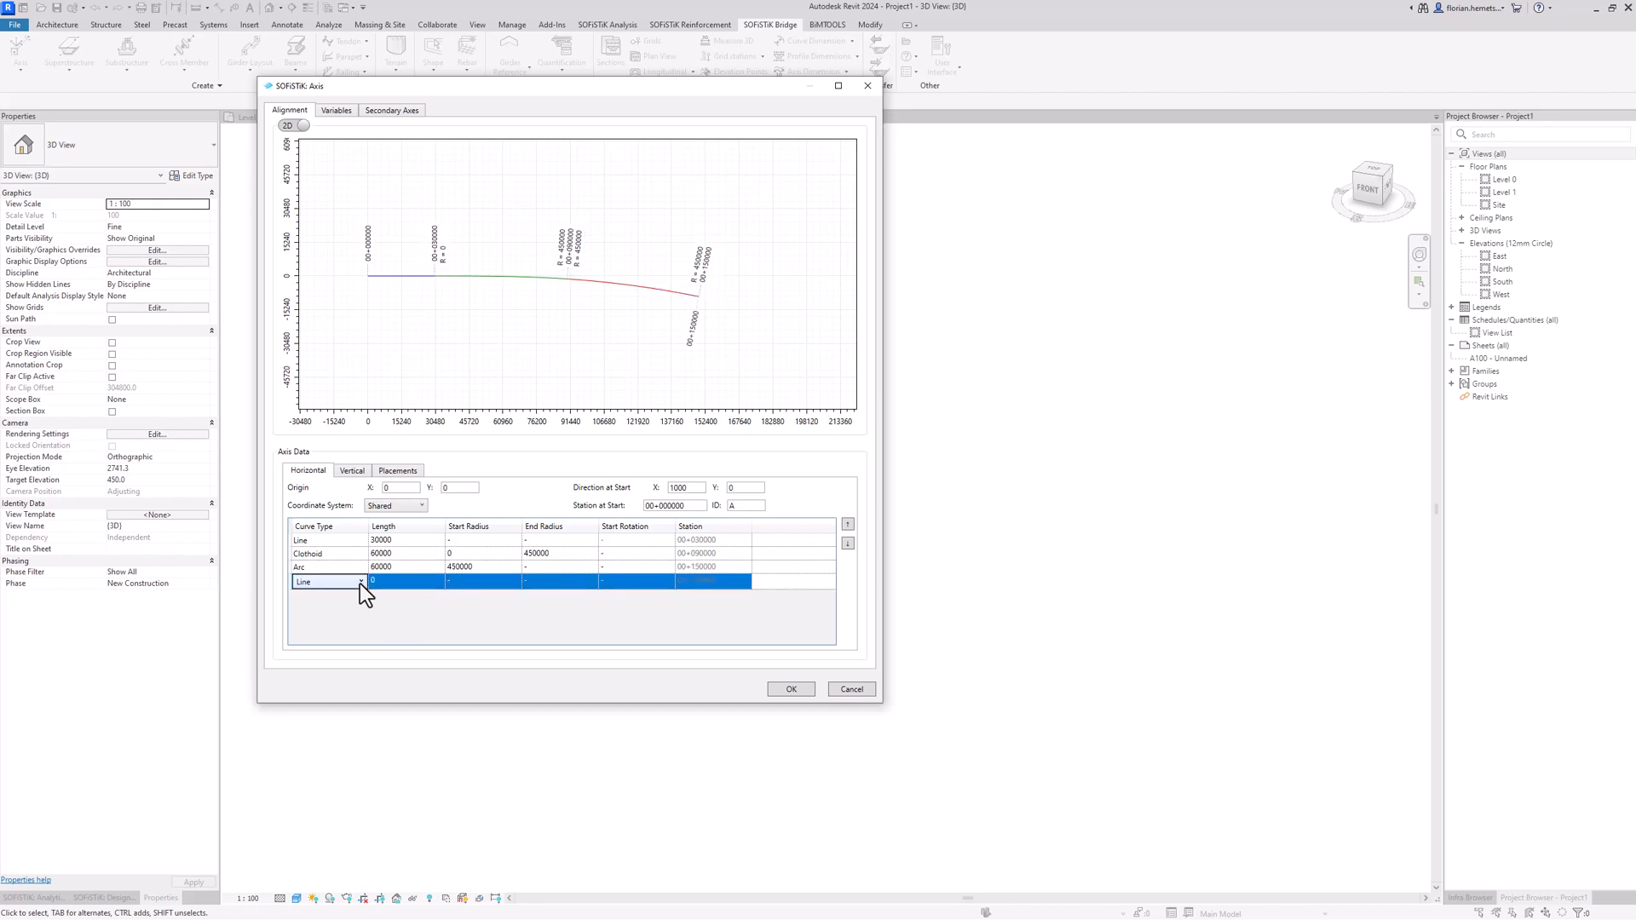
click(359, 585)
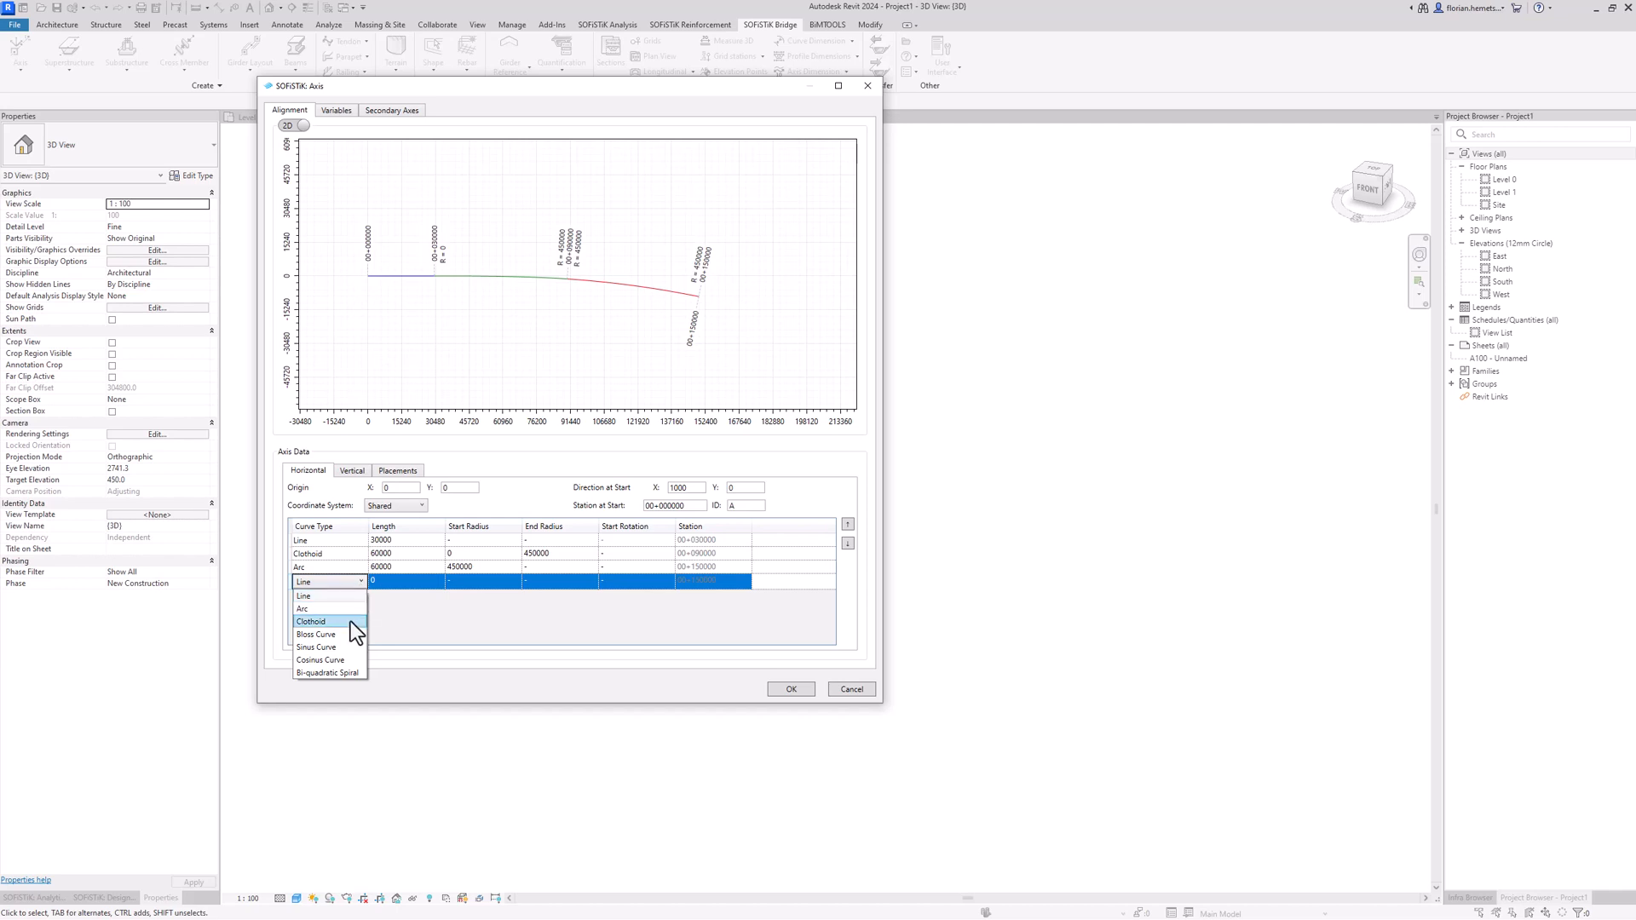
click(372, 597)
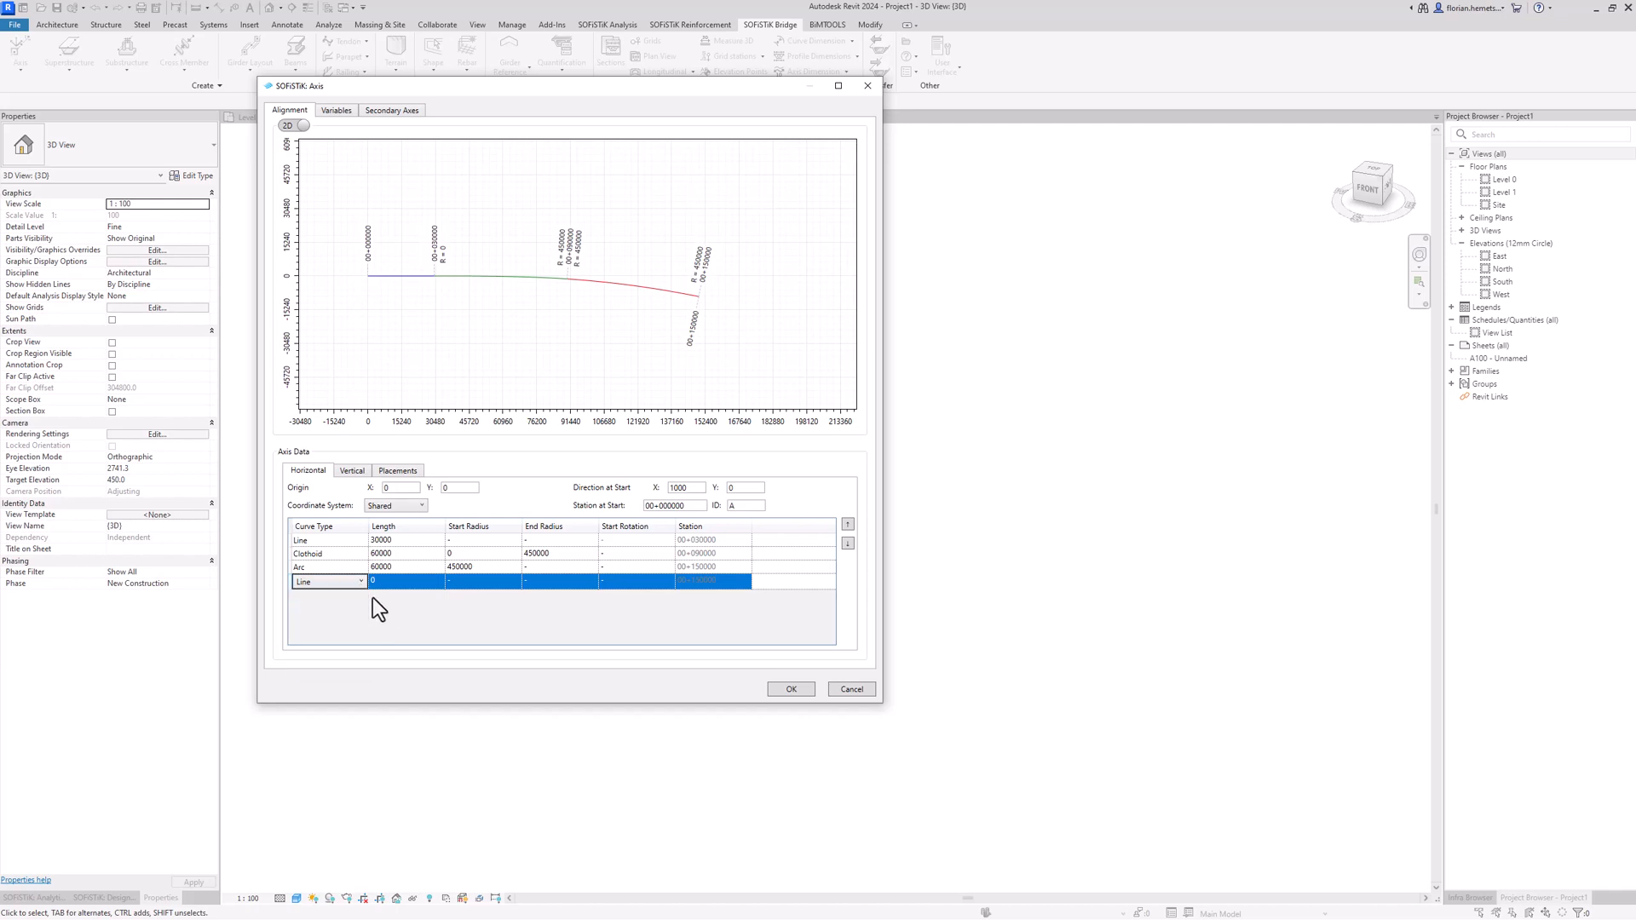
Delete the clothoid, the arc and the trailing line from the horizontal alignment, keeping only the first line.
click(402, 558)
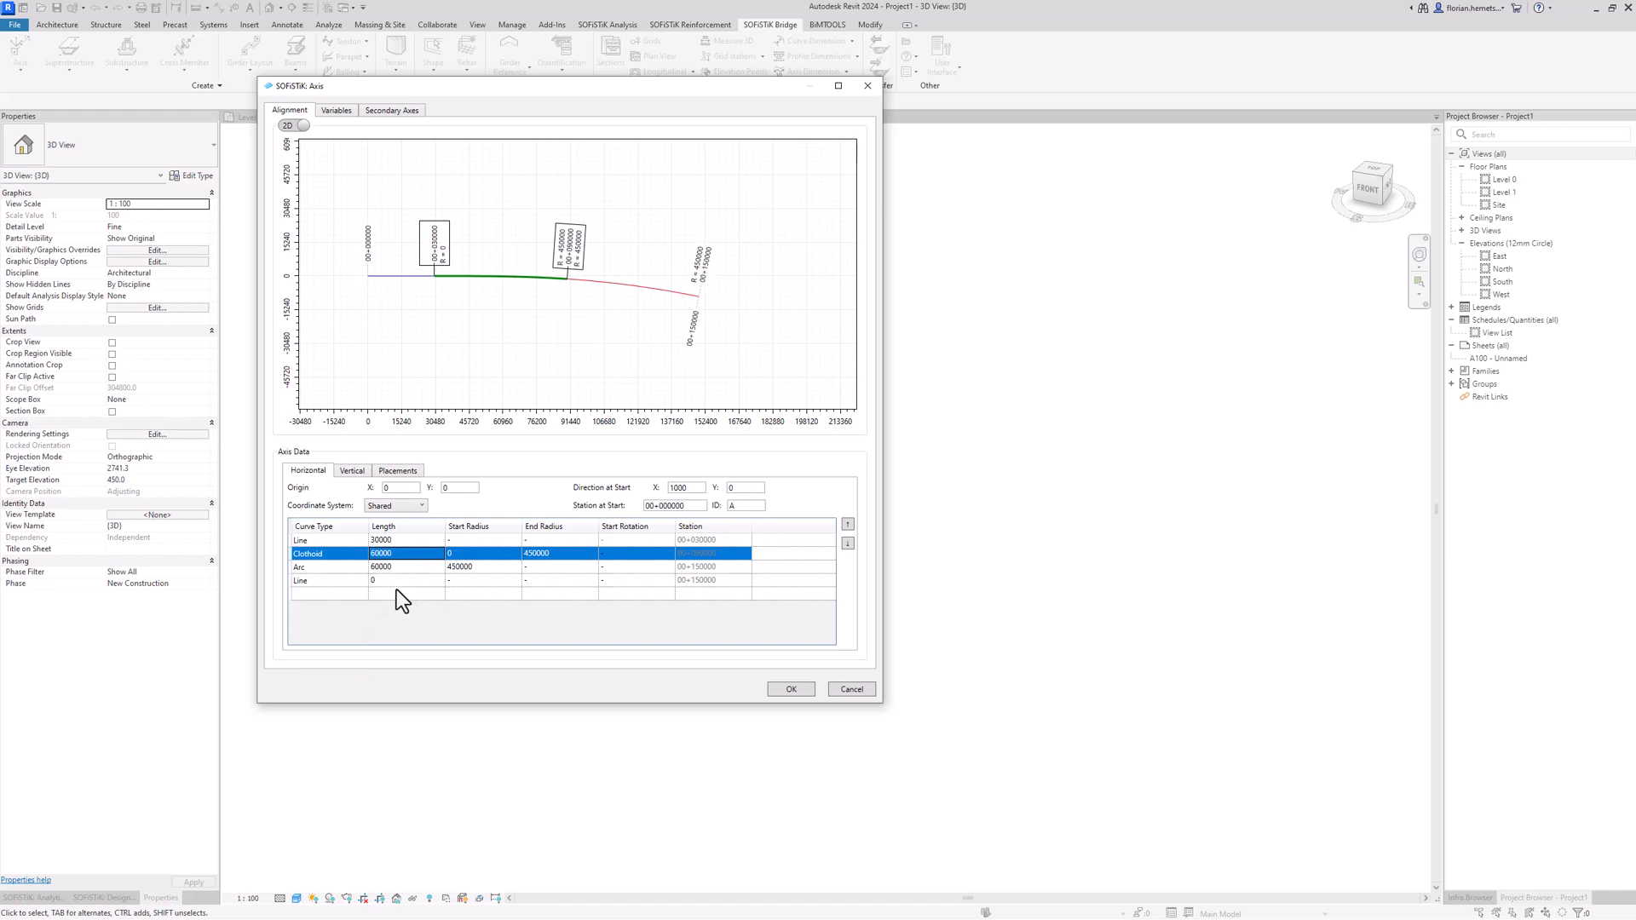
key(Delete)
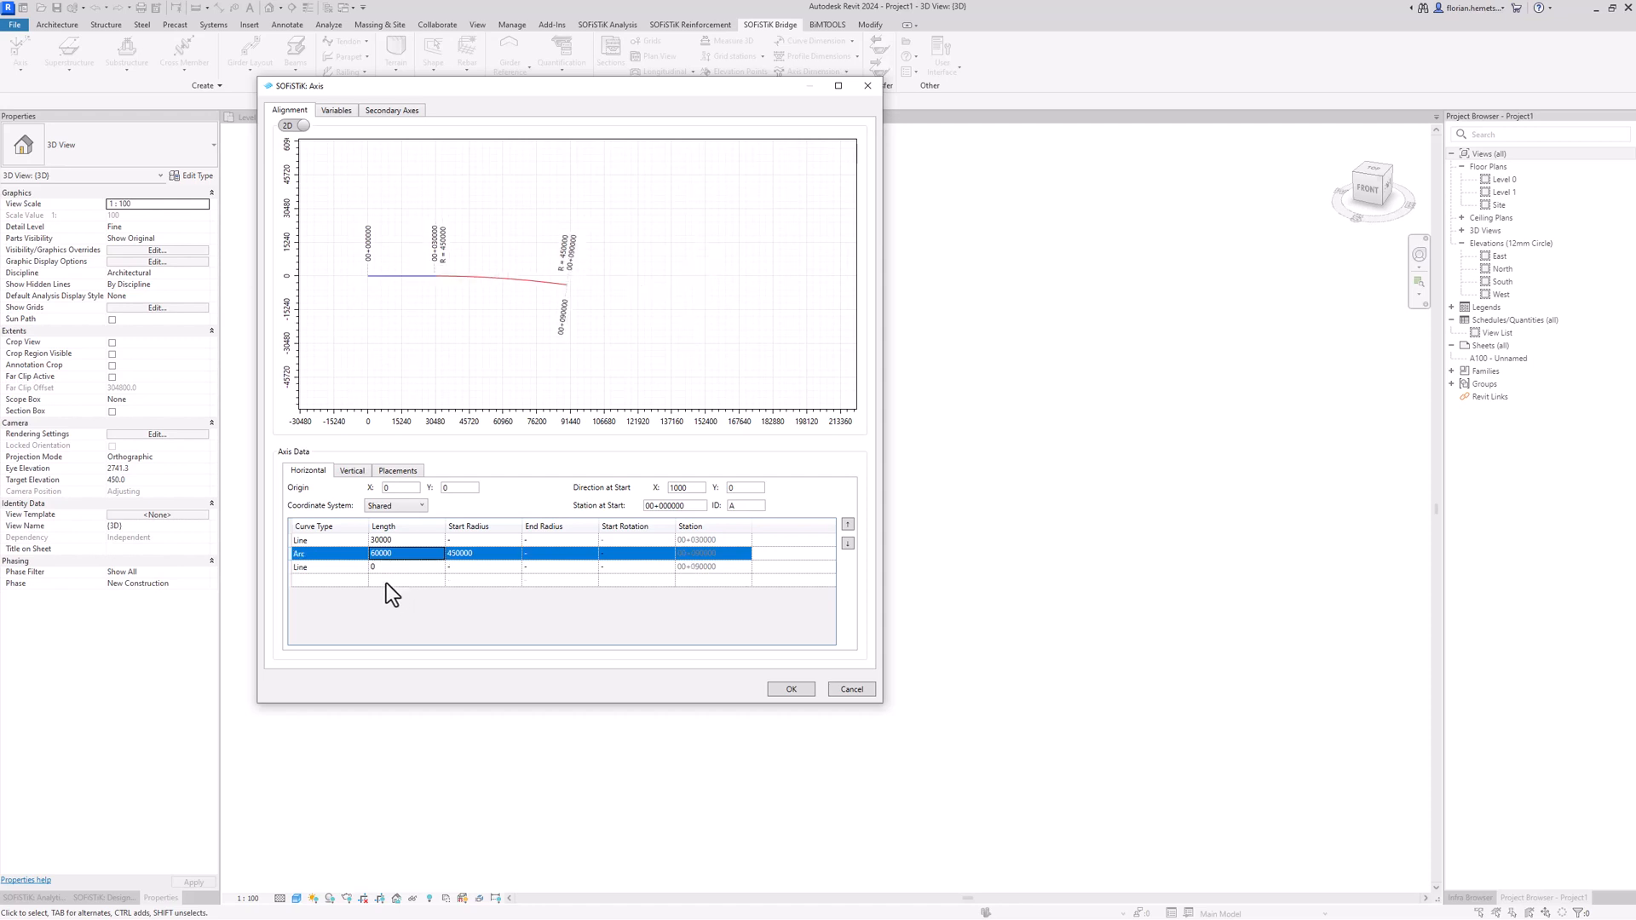
key(Delete)
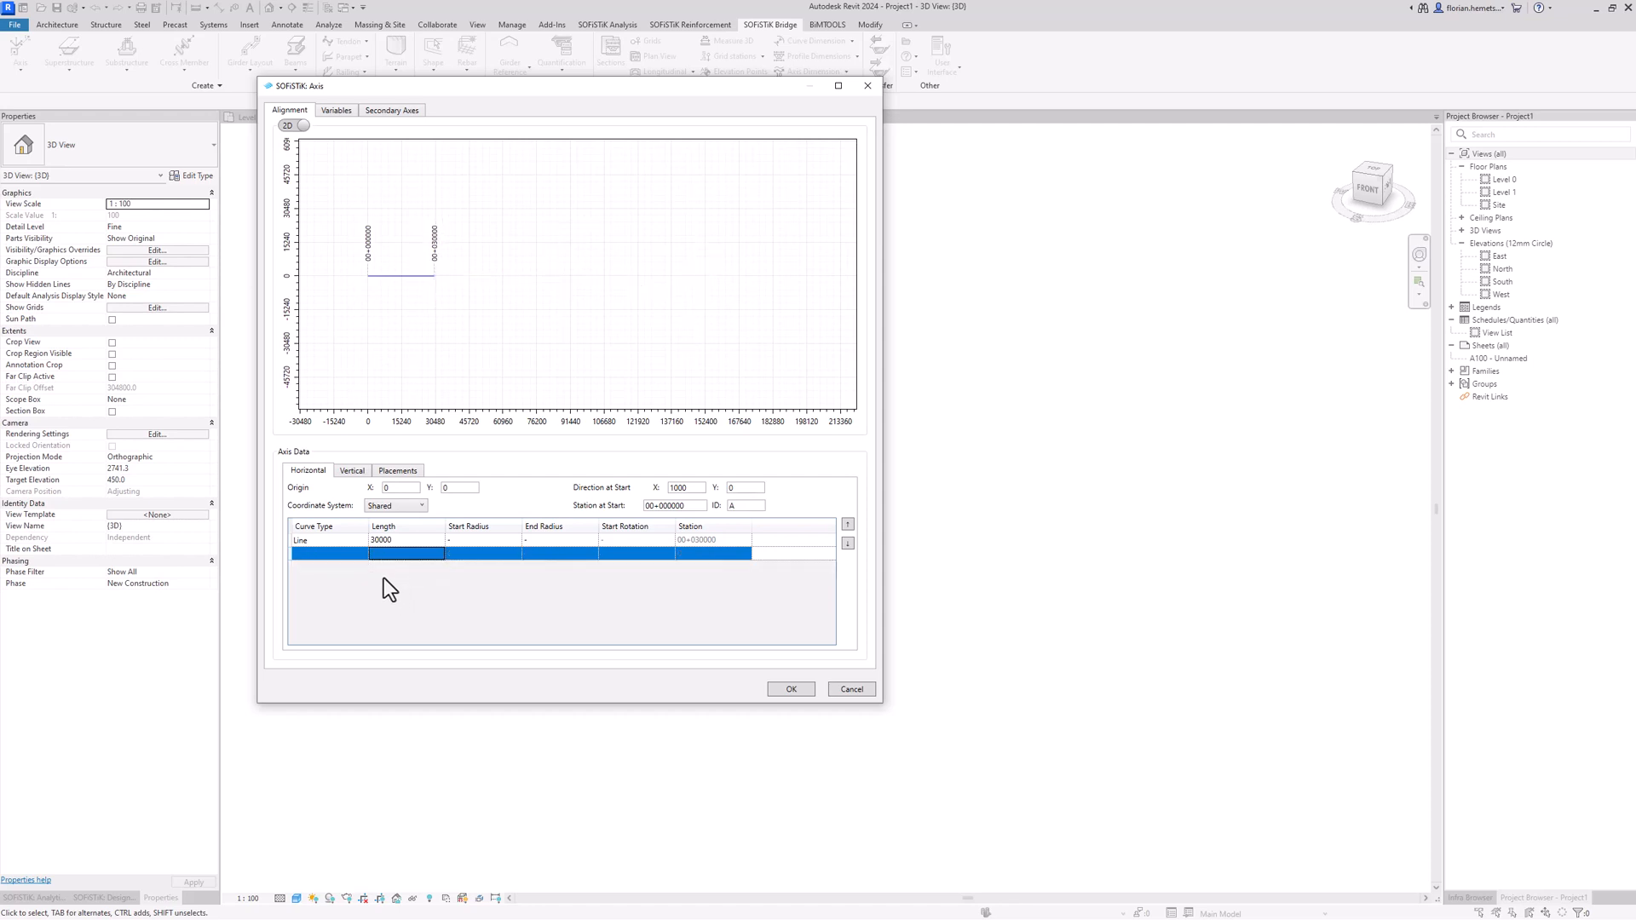
Set the remaining line's length to 100000 and create the axis.
click(312, 541)
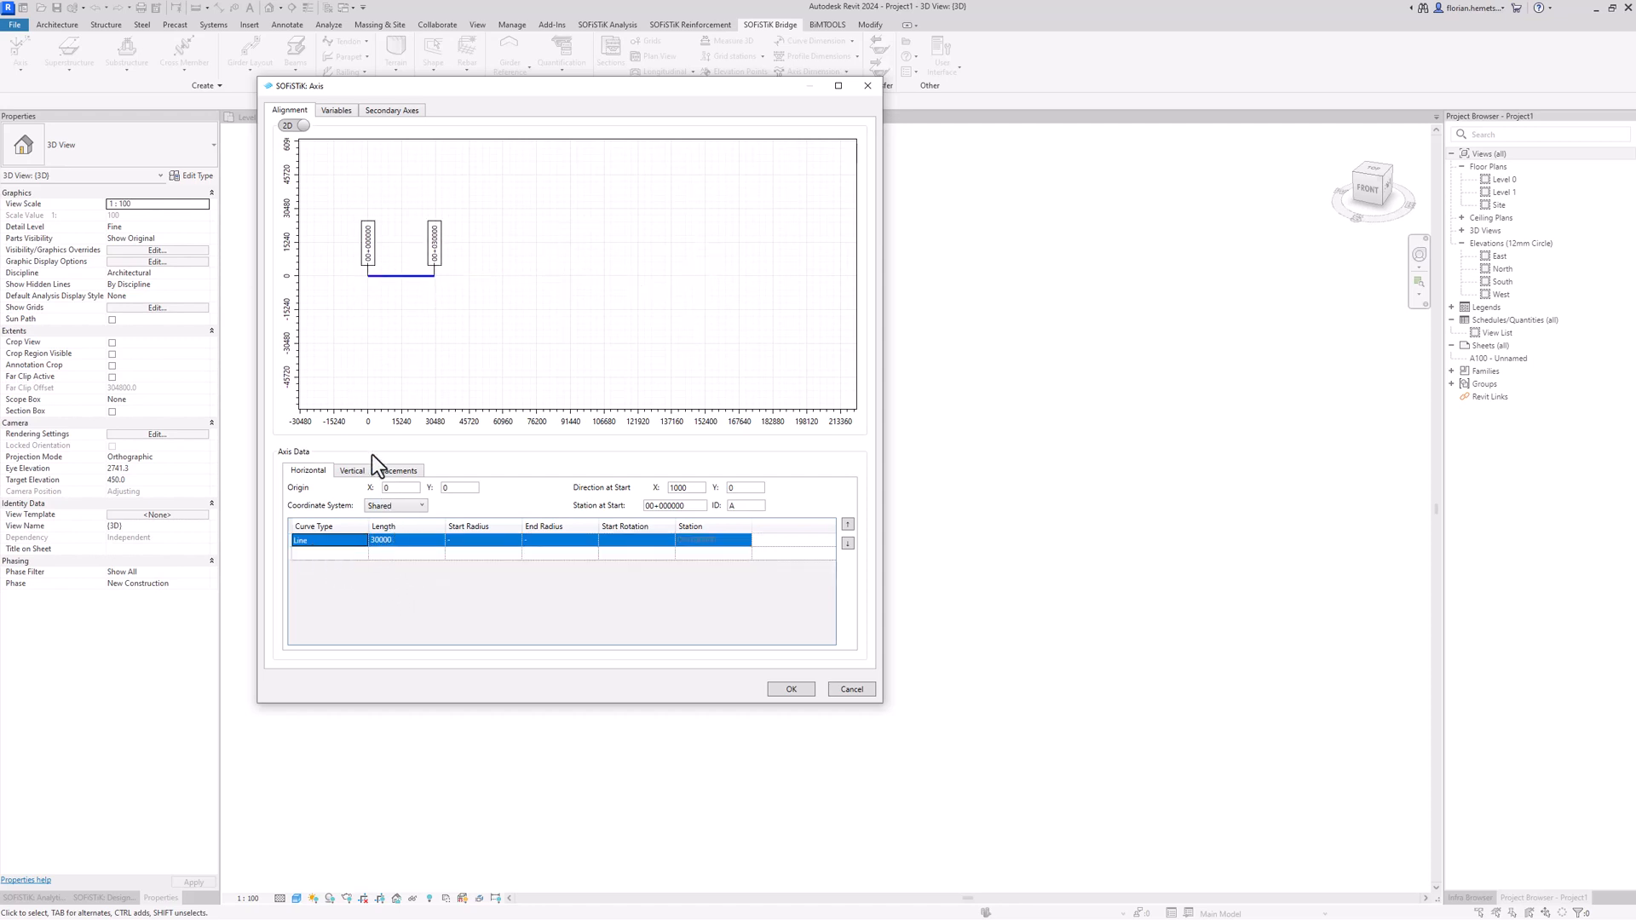
scroll(339, 264, up, 3)
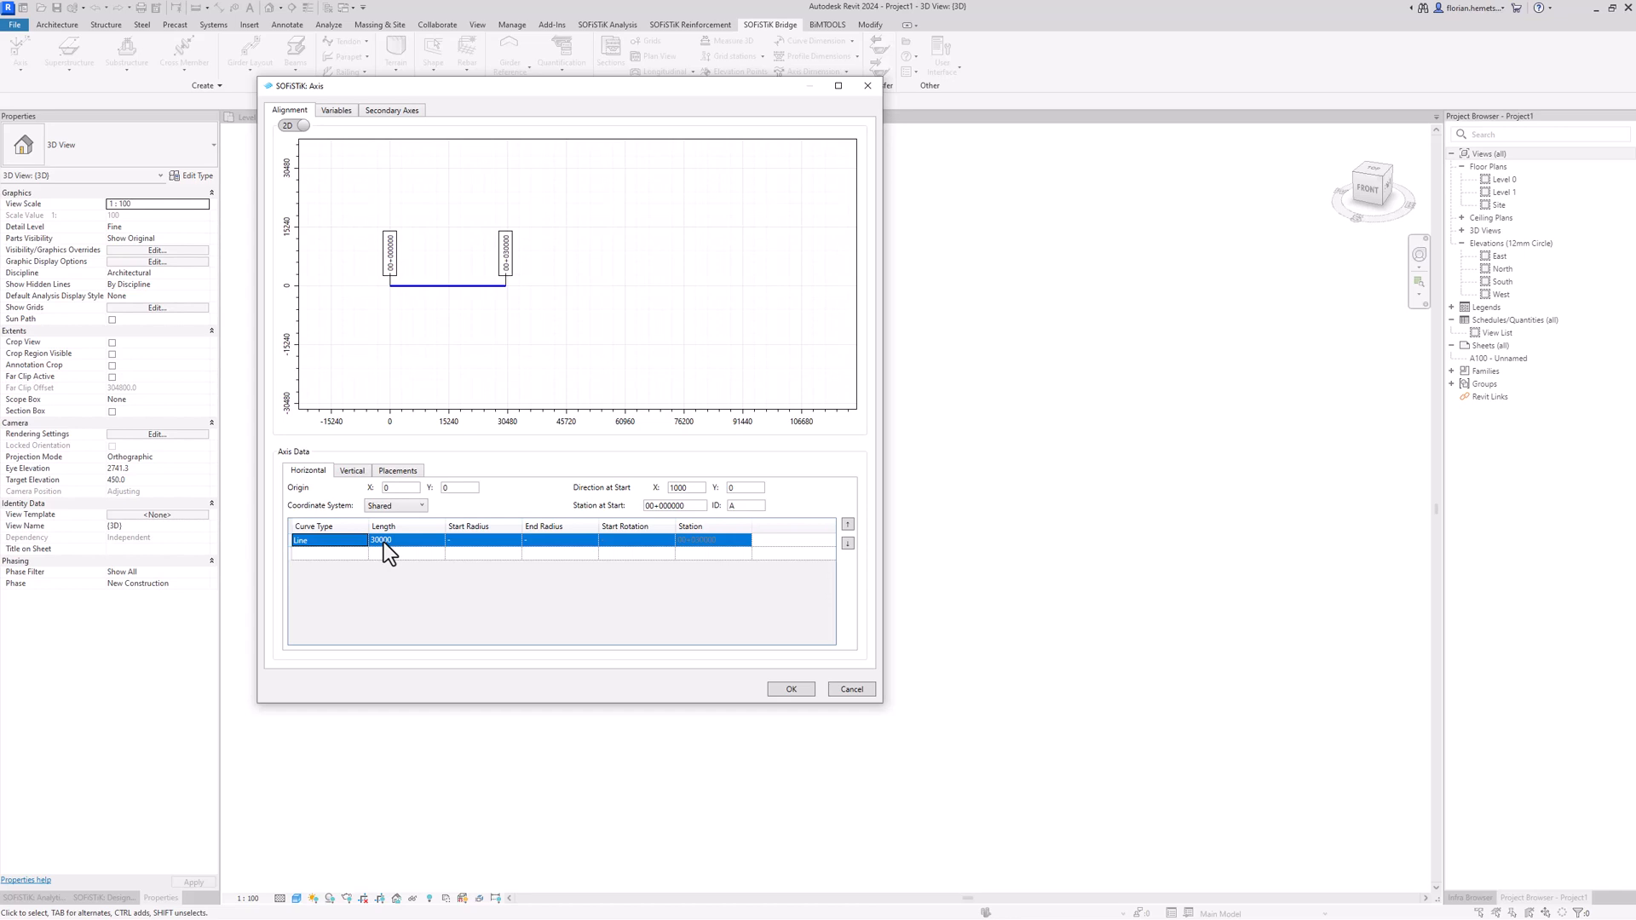
click(413, 544)
click(380, 542)
text(10)
click(412, 551)
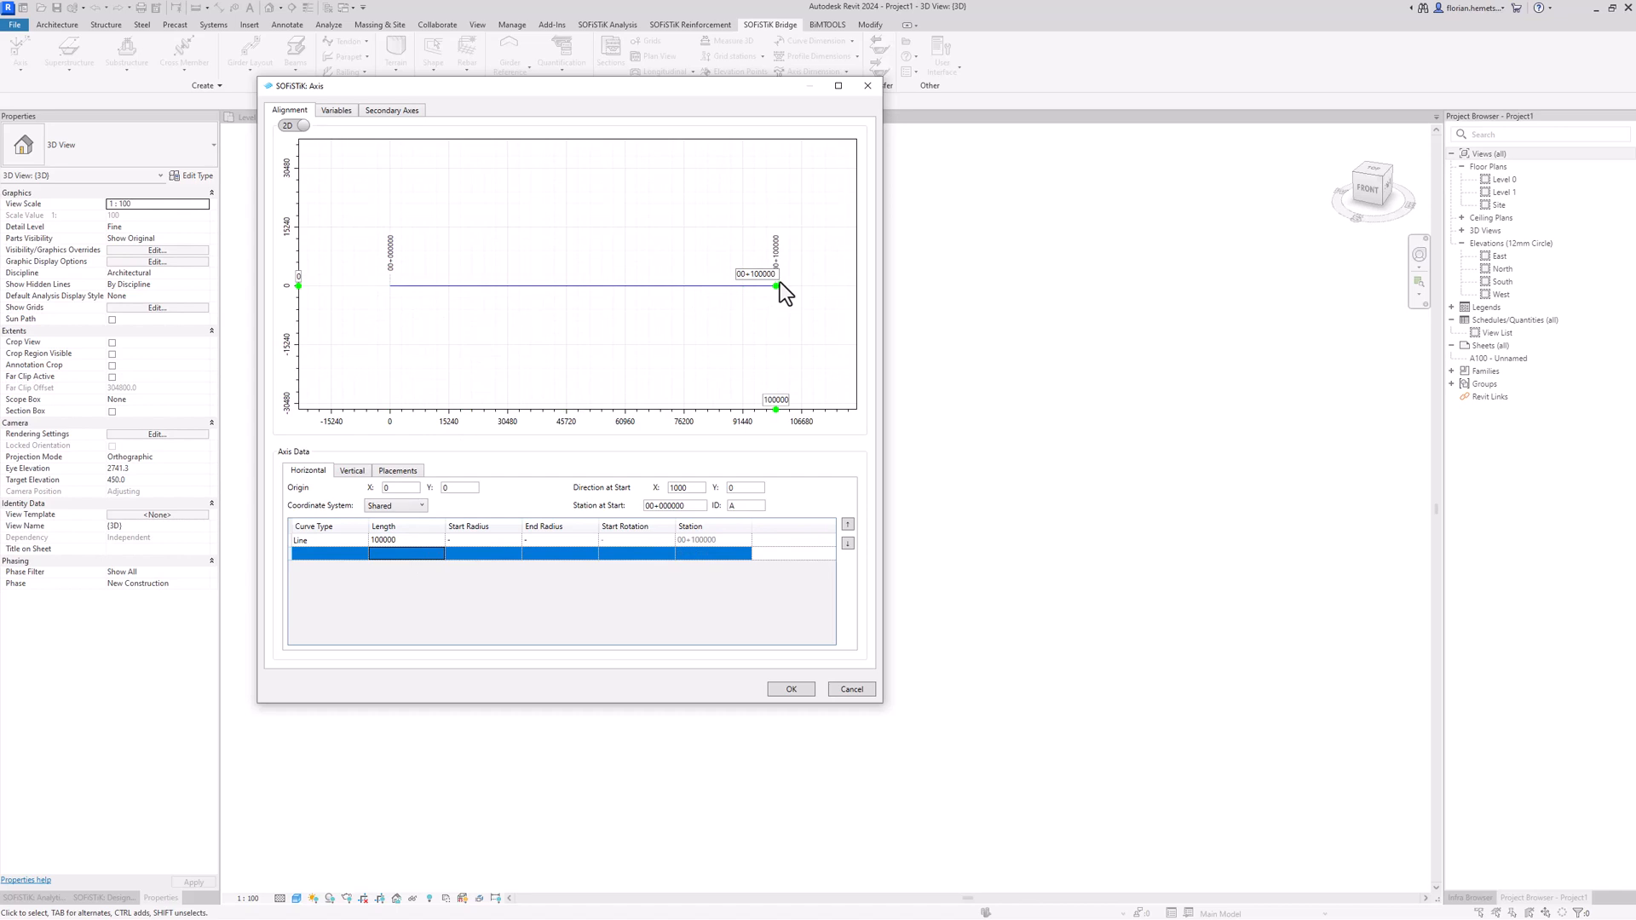
click(796, 686)
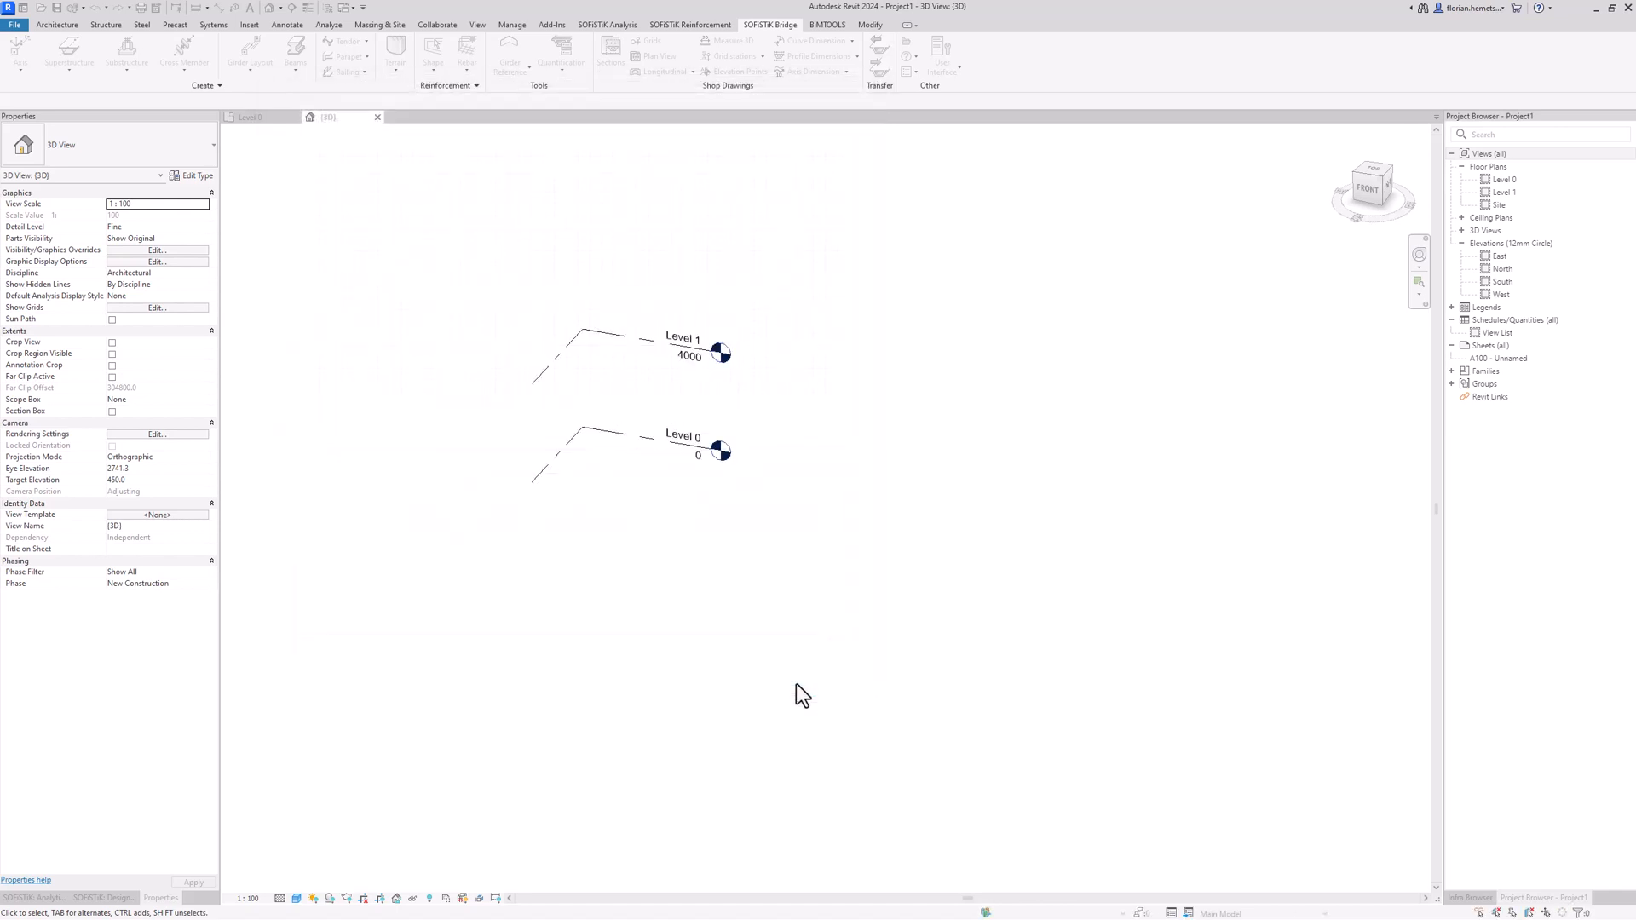
Examine the new axis and its placements in 3D and check the properties of the axis element.
scroll(353, 545, down, 4)
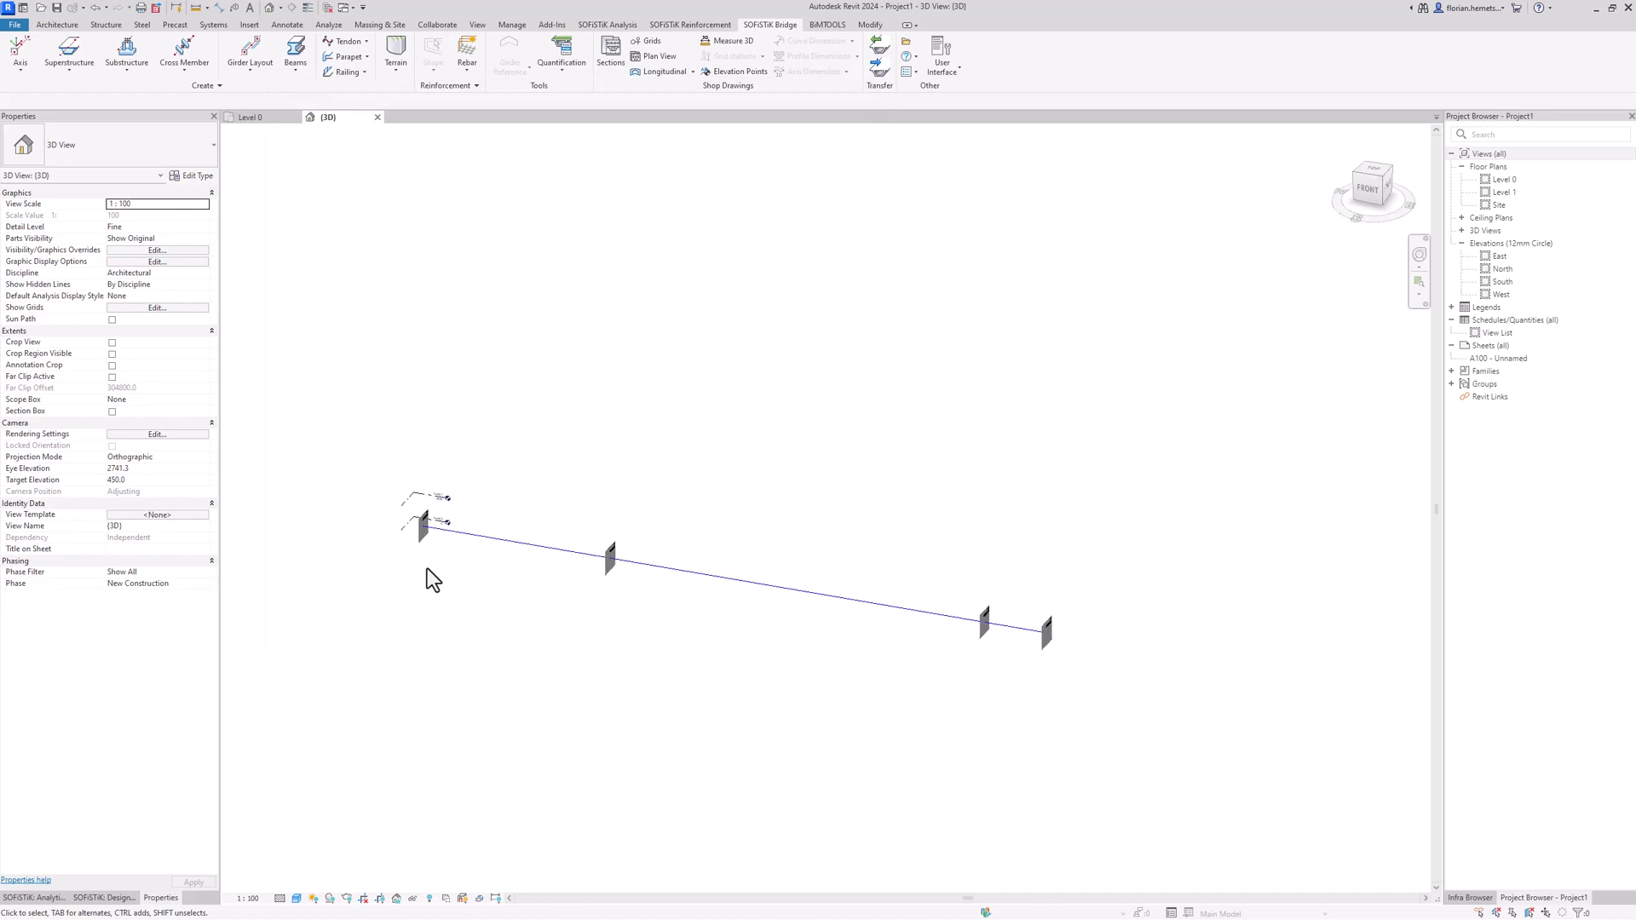
scroll(489, 586, up, 1)
shift+middle_drag(515, 653, 723, 580)
scroll(529, 385, up, 2)
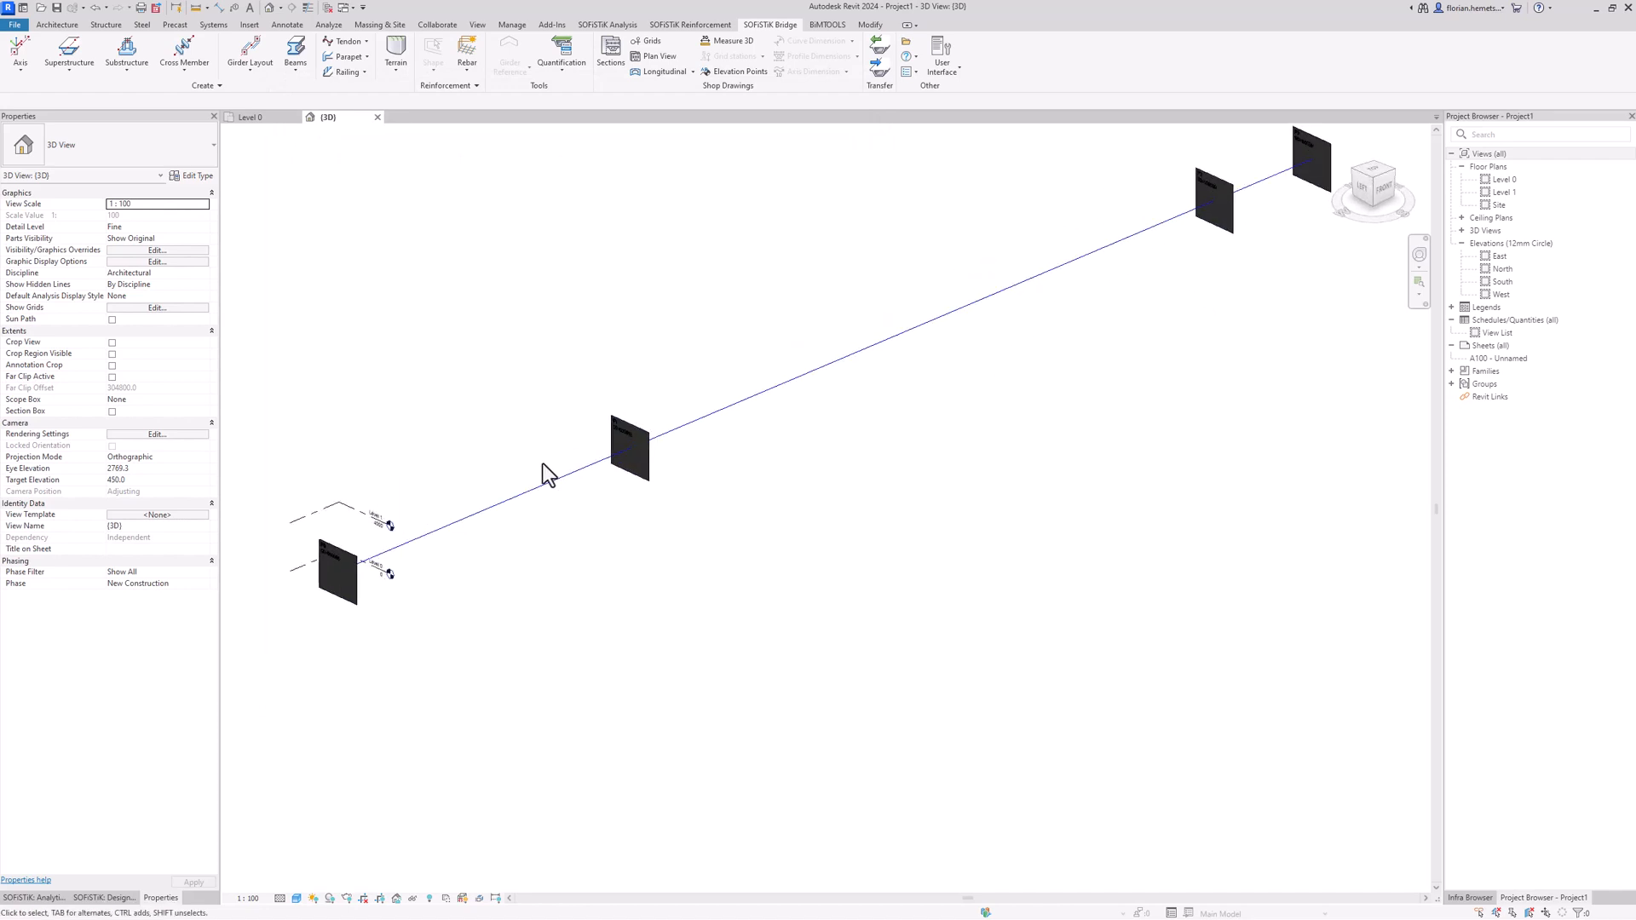
middle_drag(554, 507, 607, 612)
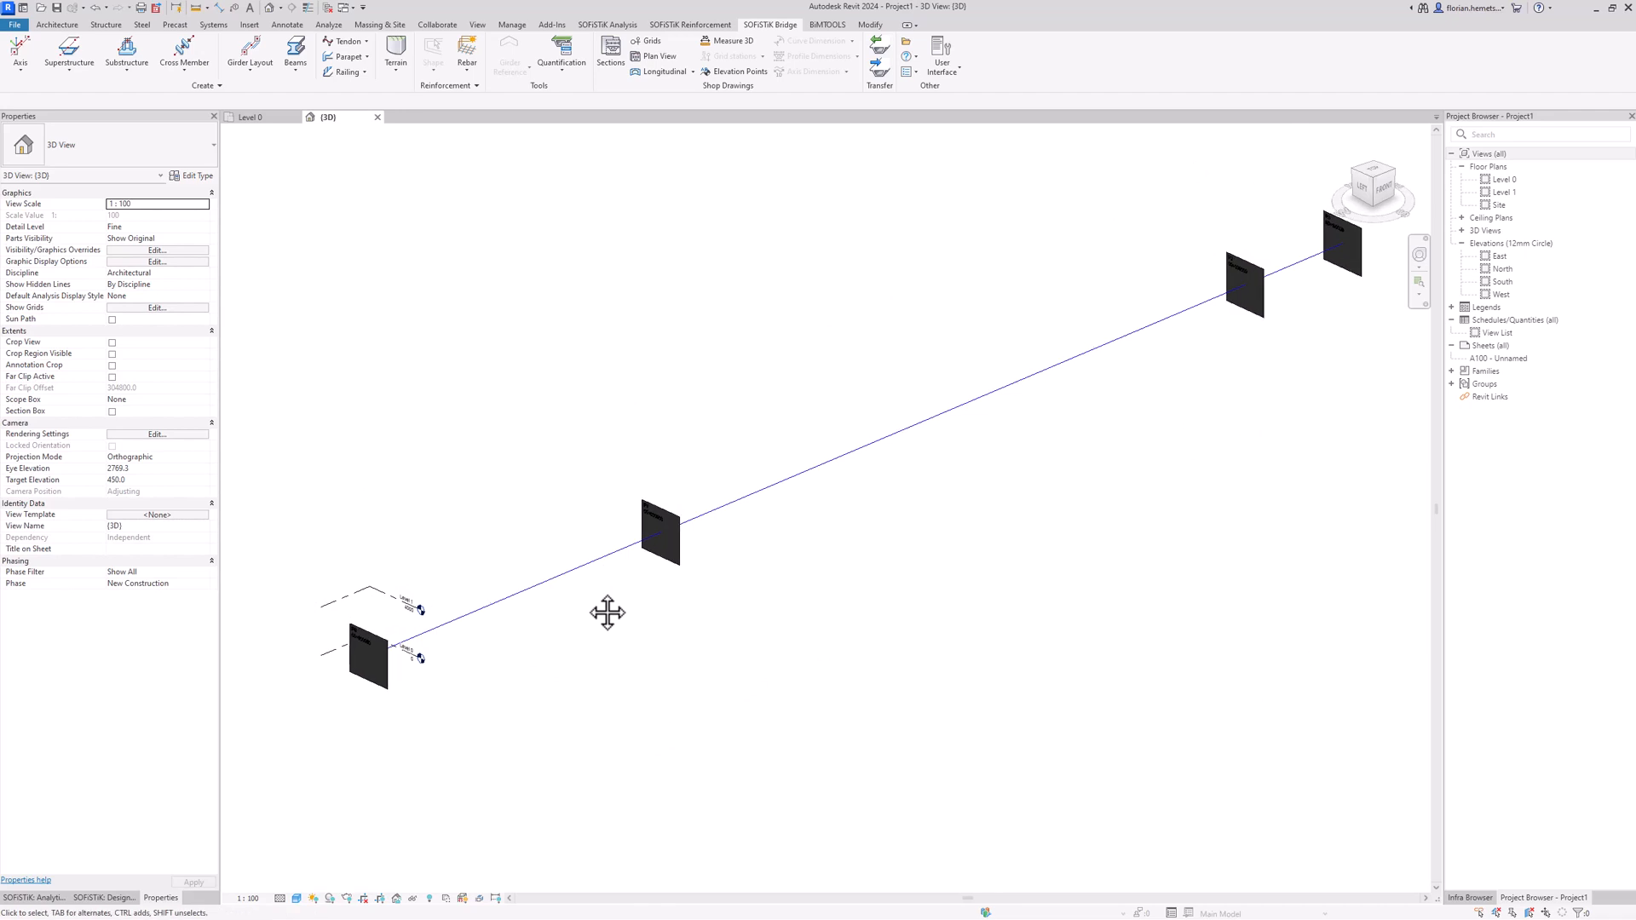
click(586, 564)
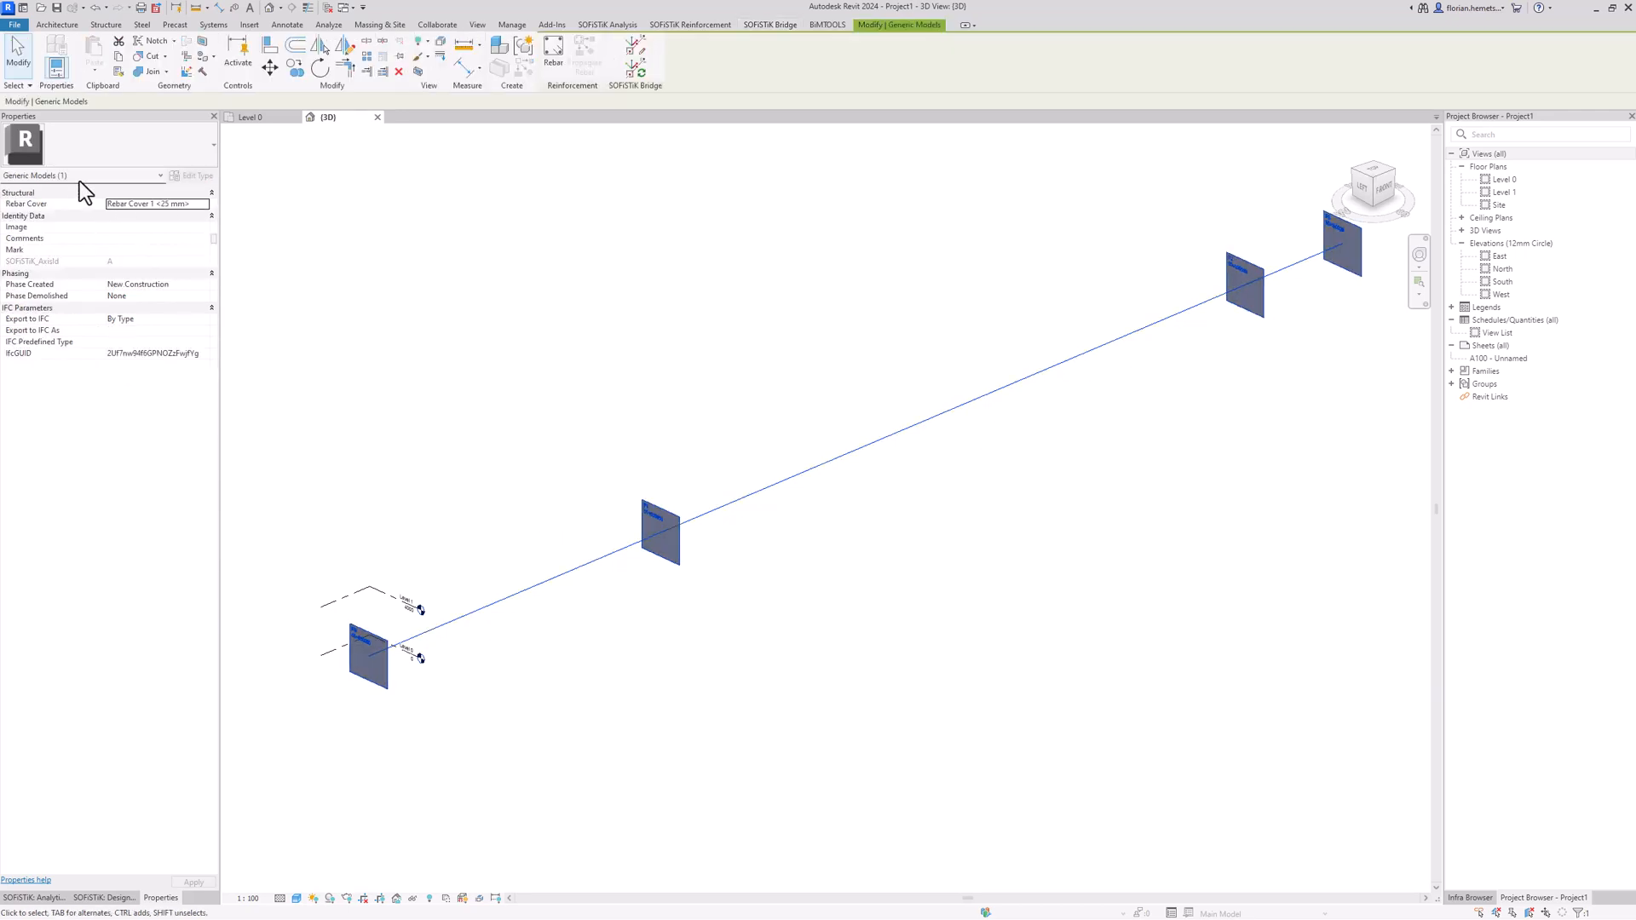
click(495, 291)
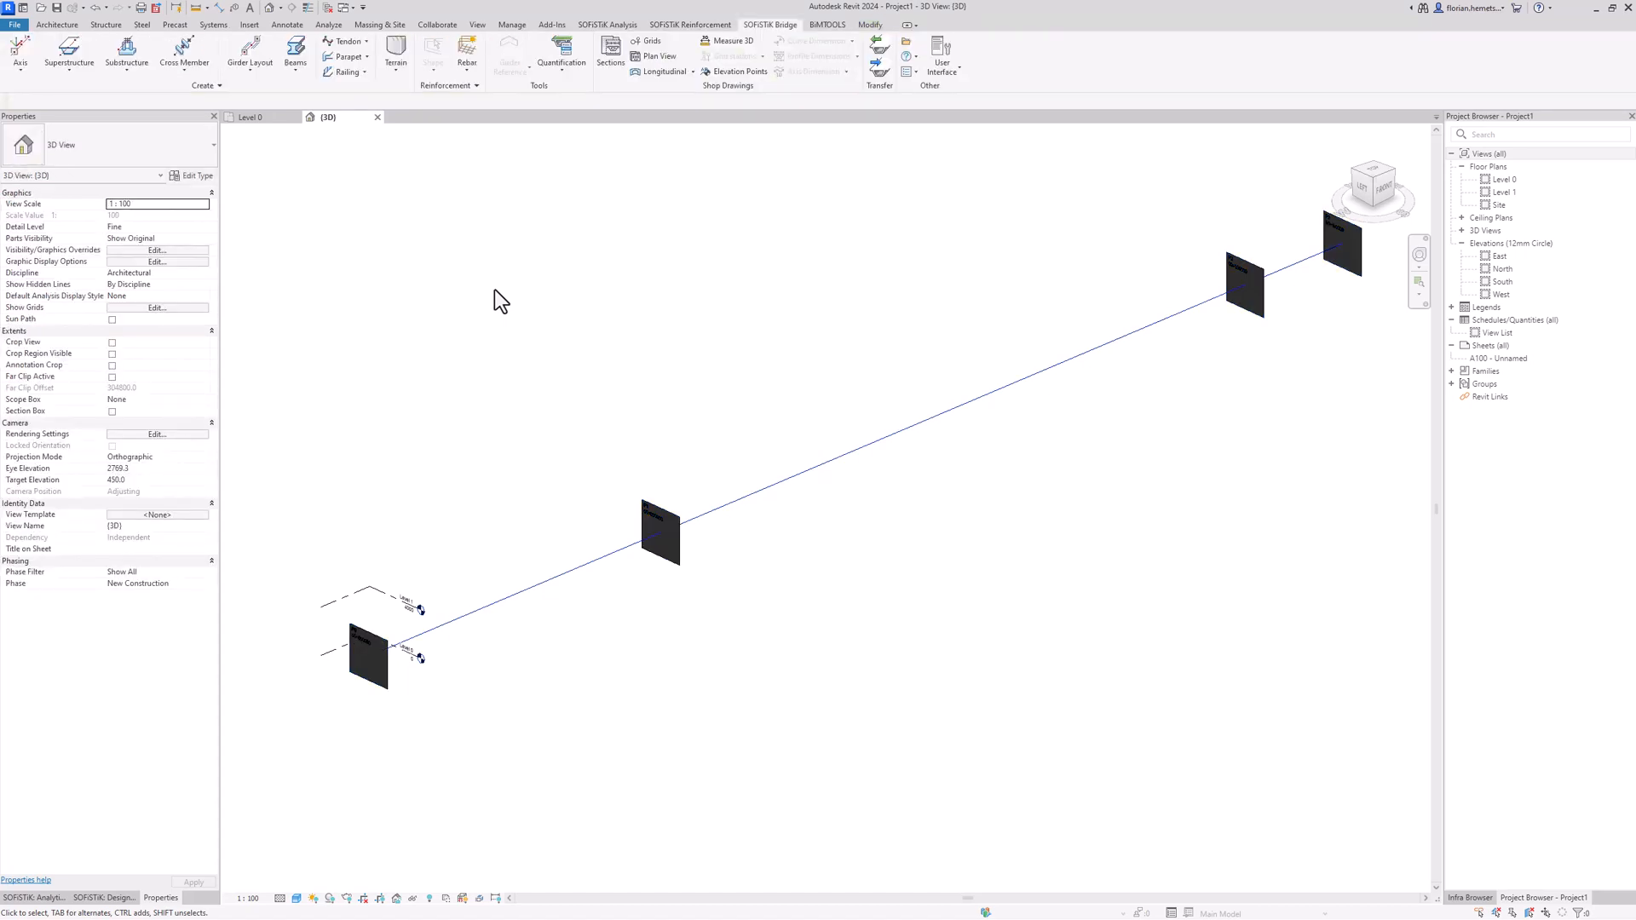
Set the project's length unit to meters with 3 decimal places and the m unit symbol.
click(522, 29)
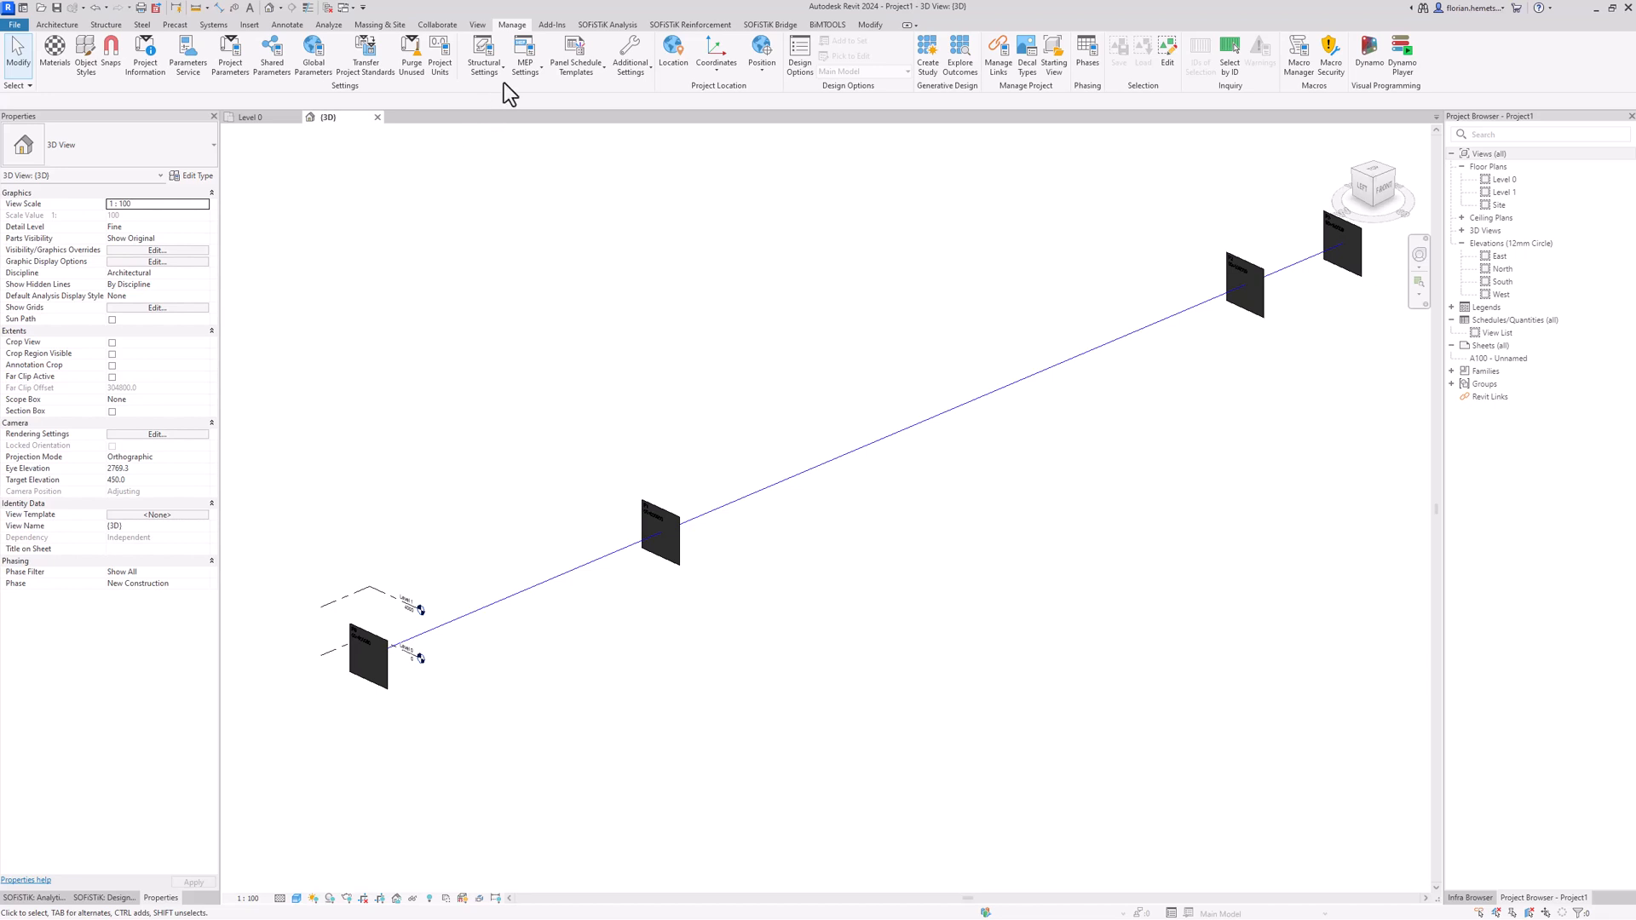
click(448, 66)
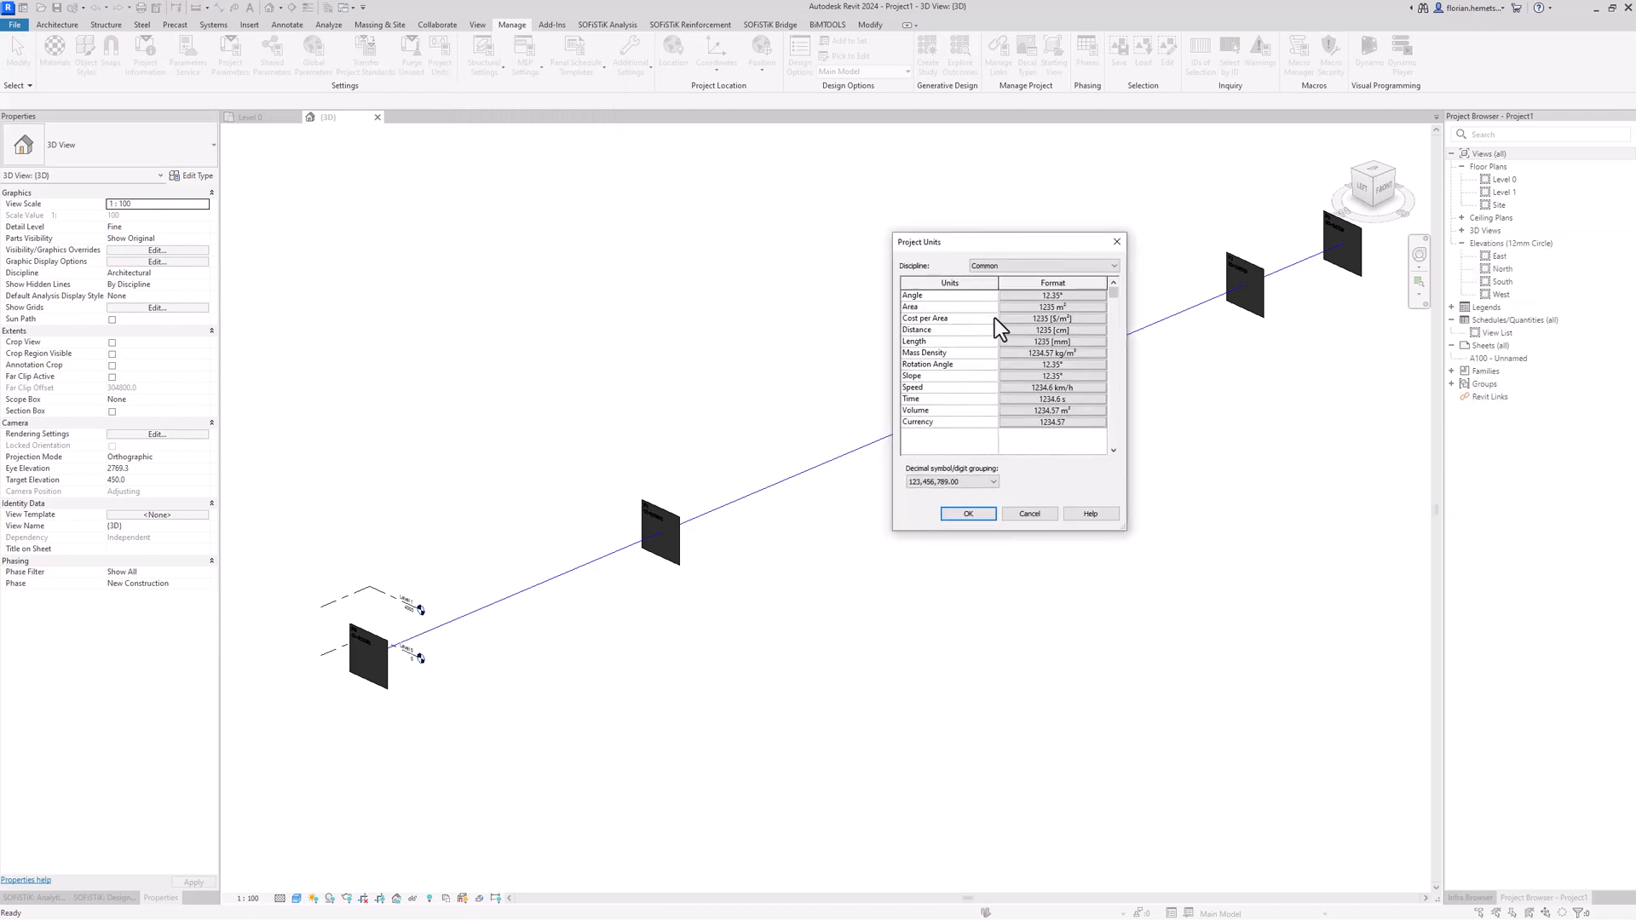
click(1014, 344)
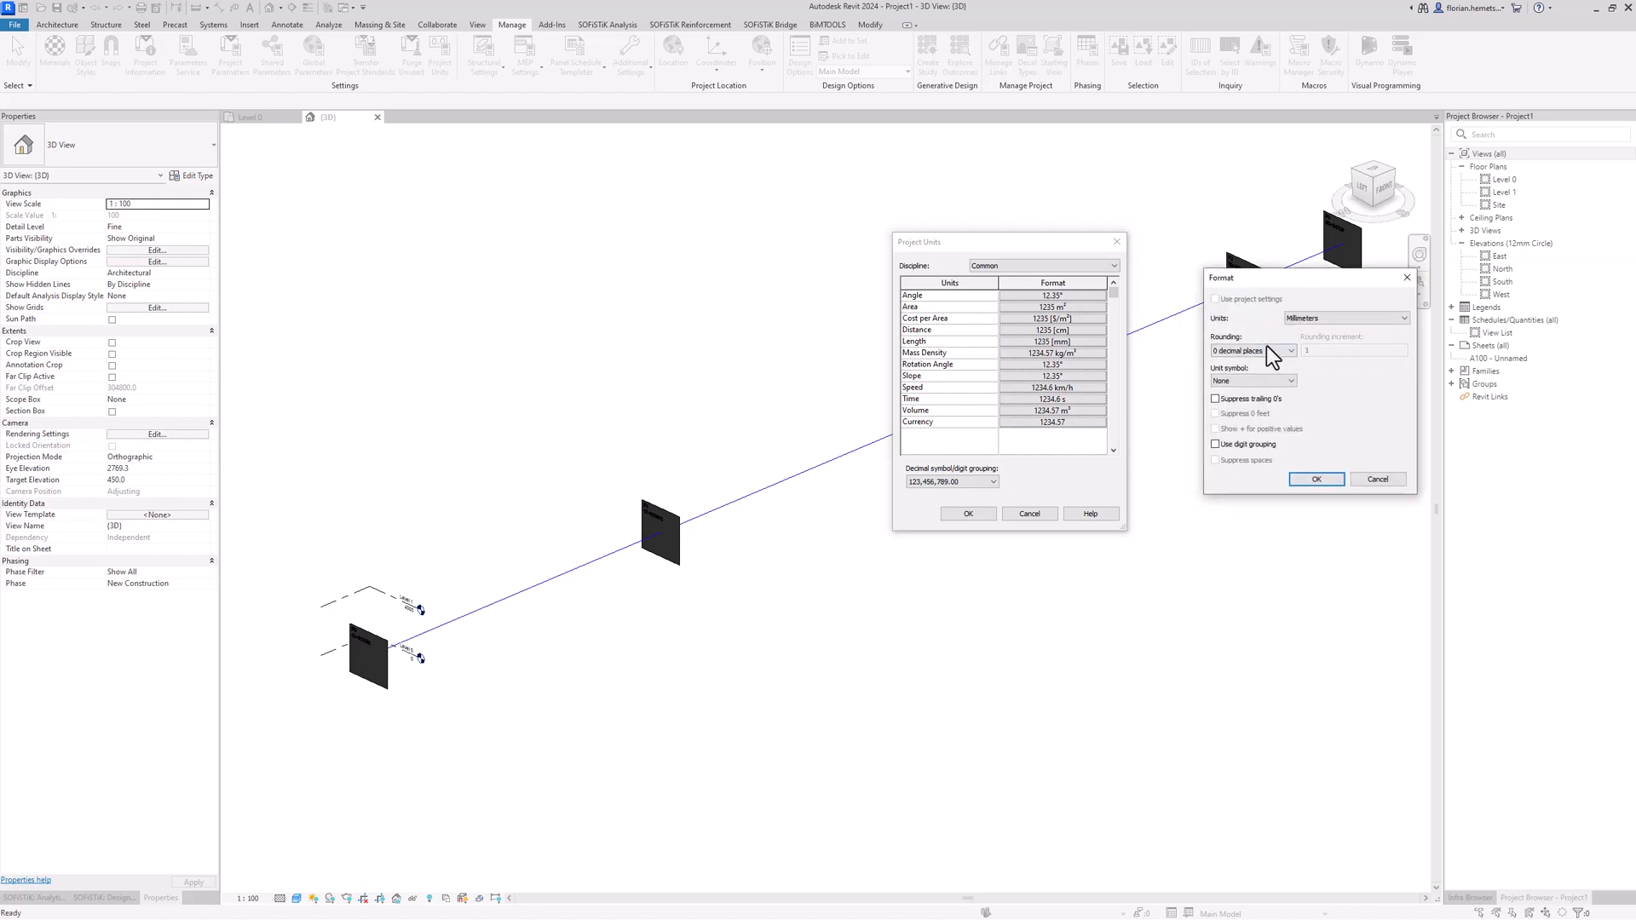
click(1299, 320)
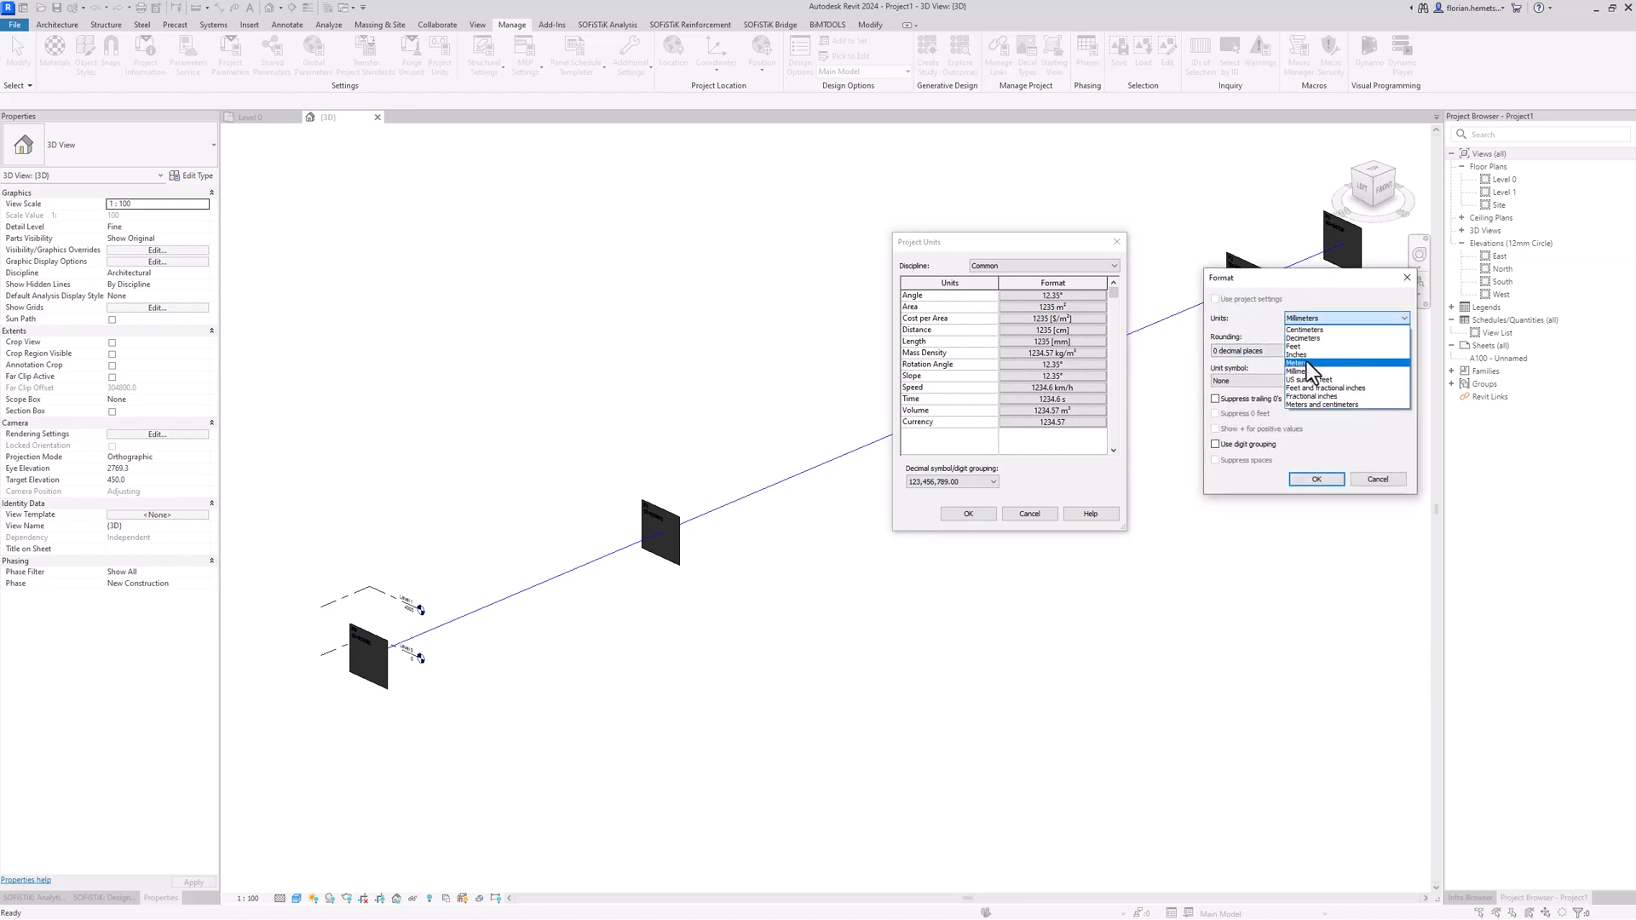
click(1306, 361)
click(1291, 351)
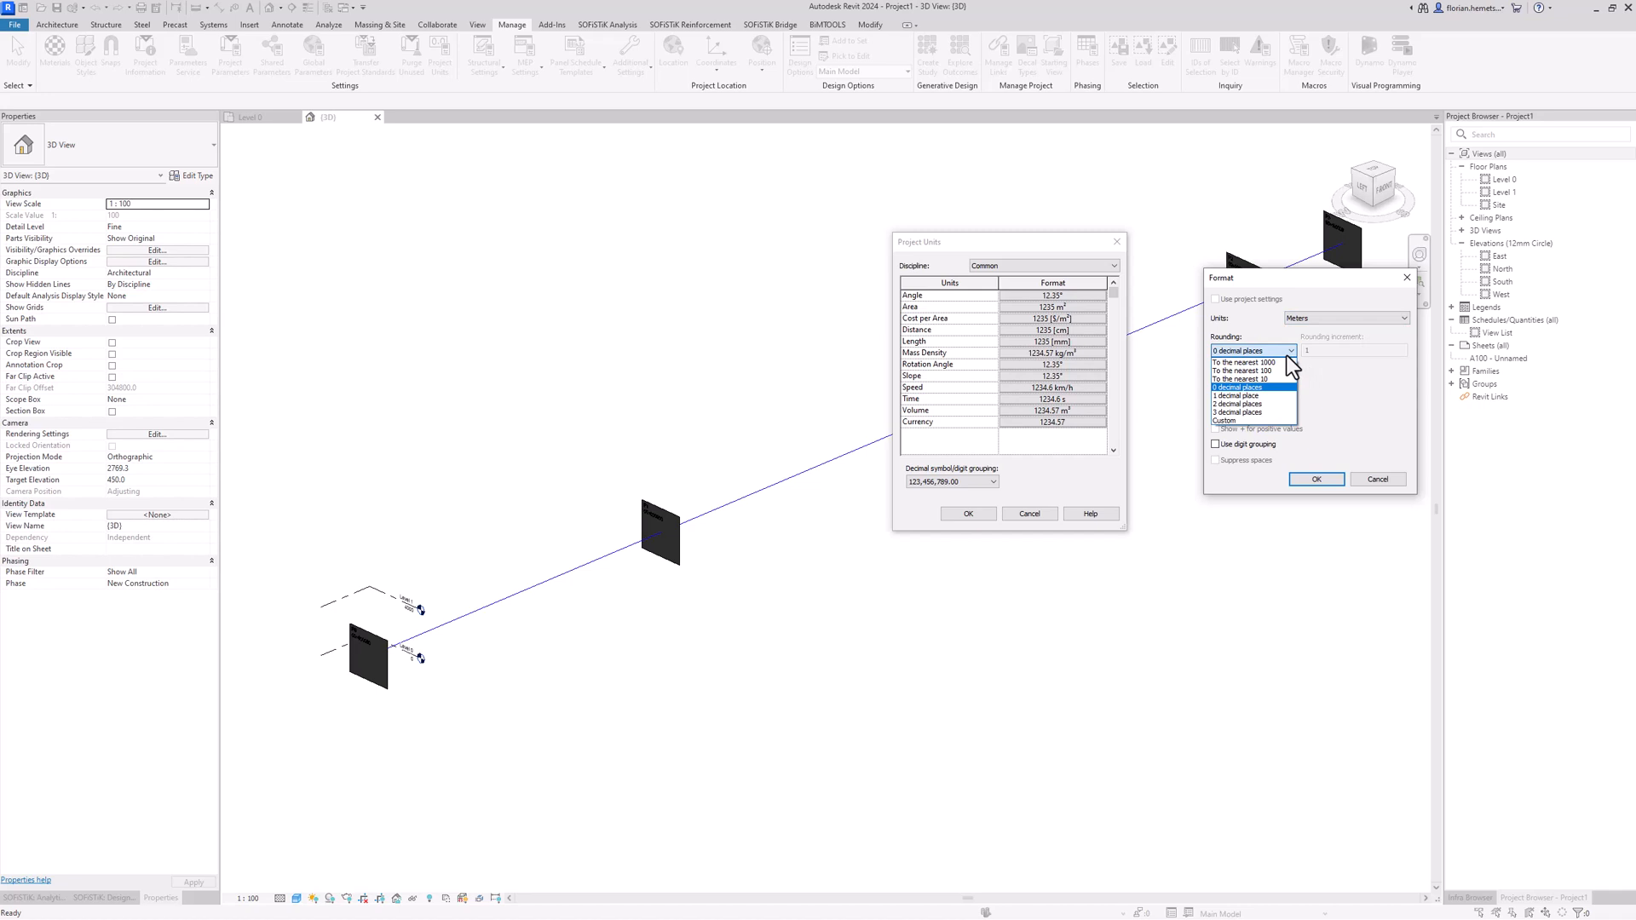
click(1249, 412)
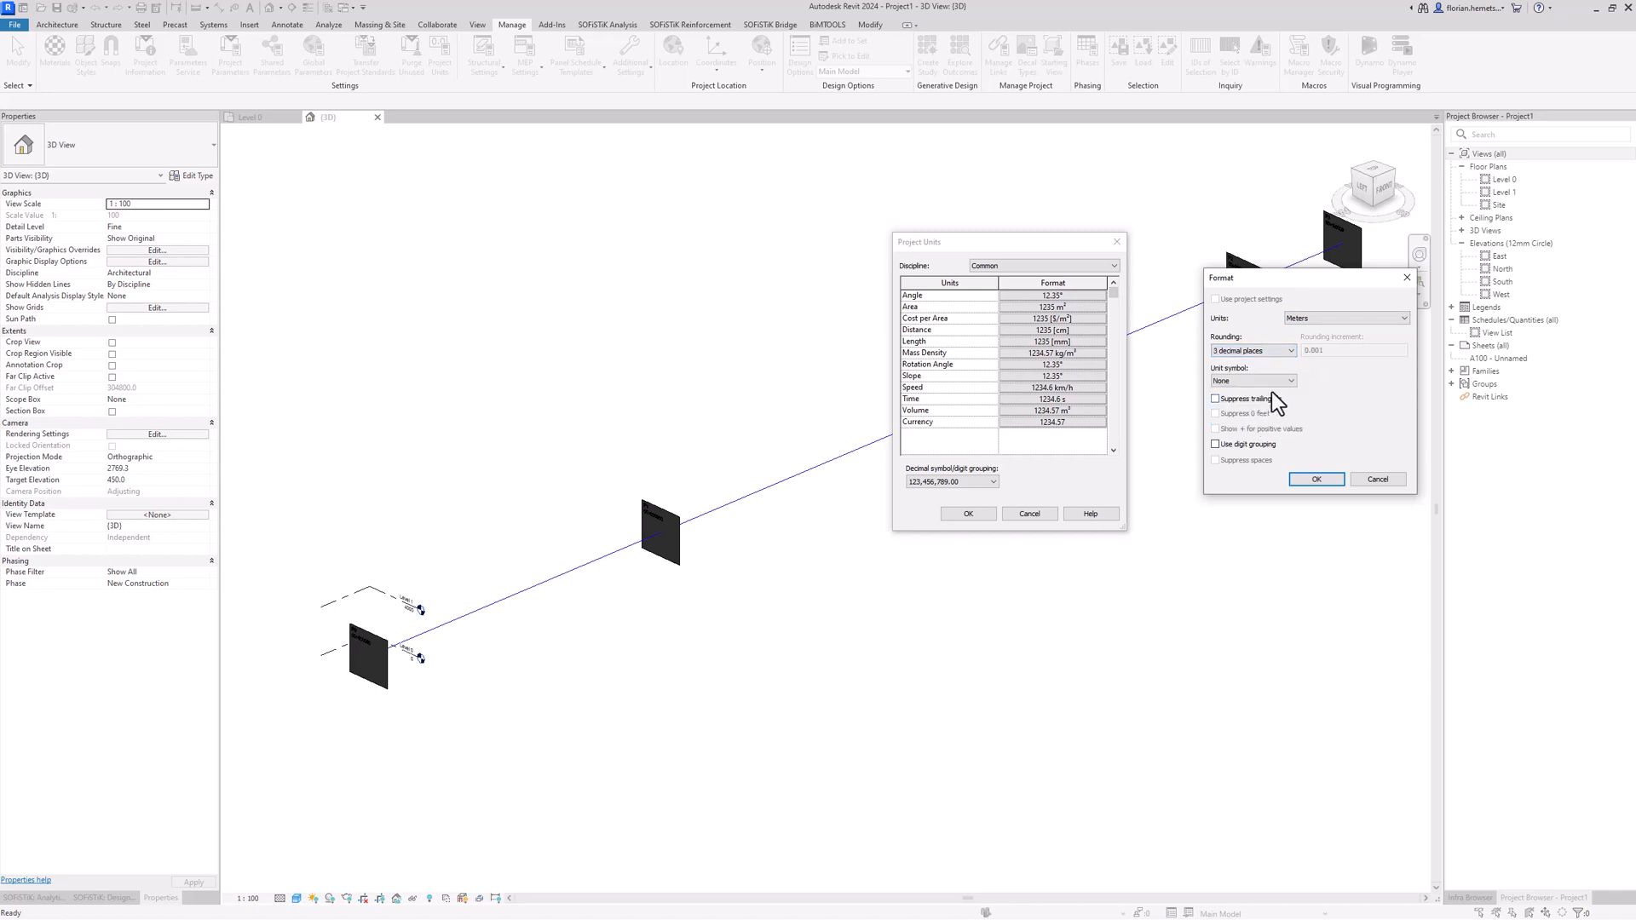
click(1279, 381)
click(1258, 400)
click(1301, 474)
click(989, 511)
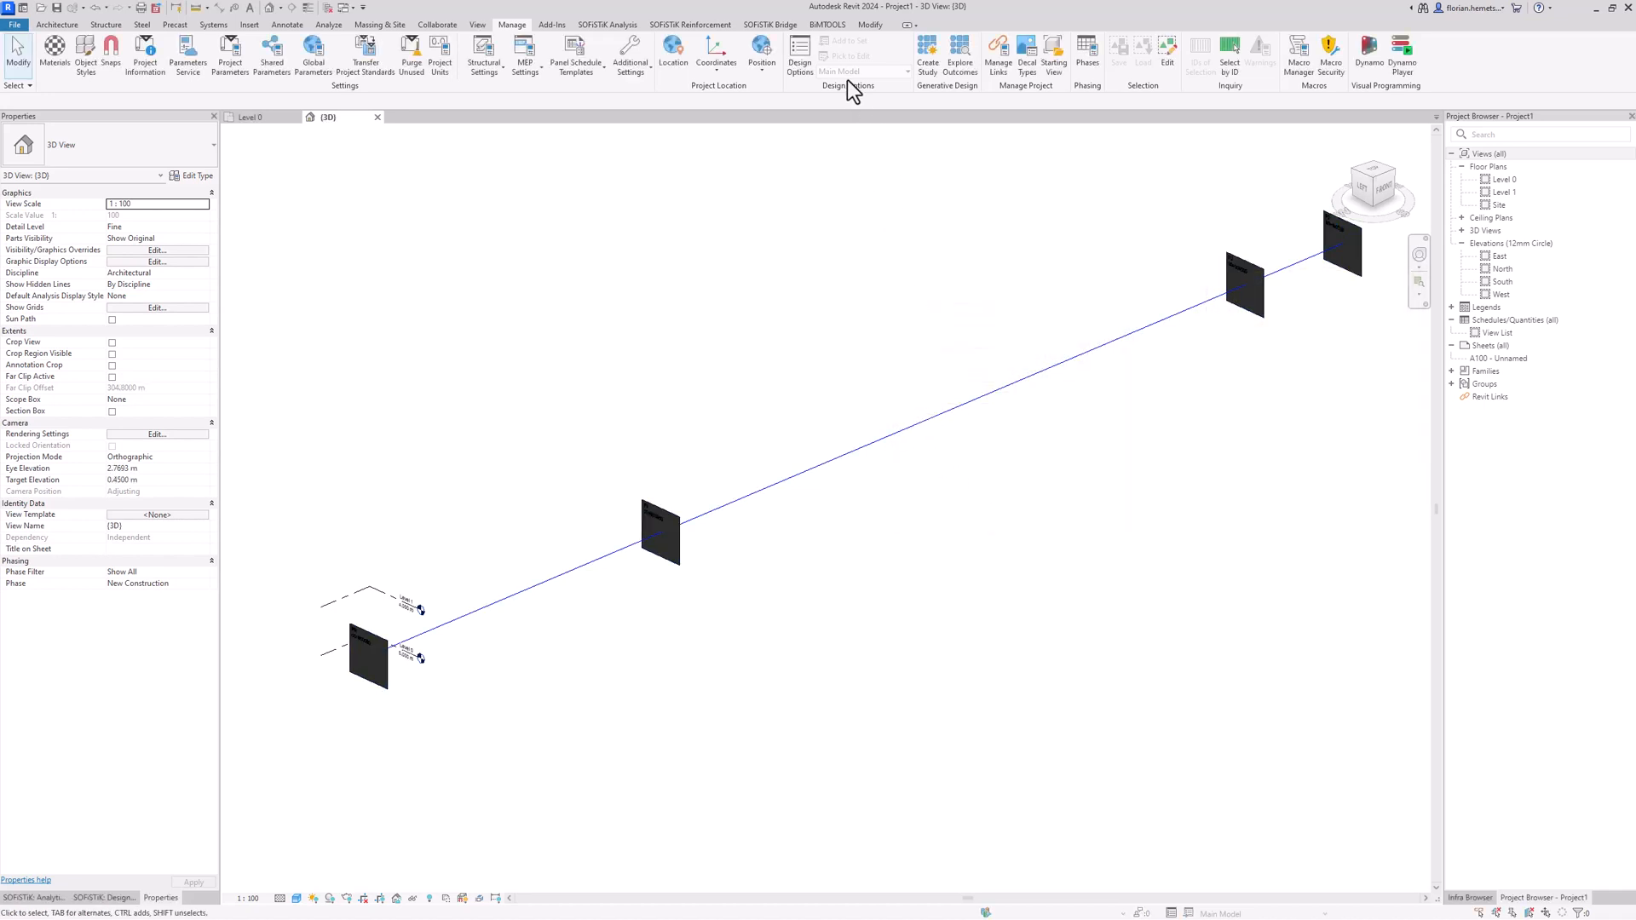
Open the existing bridge axis for editing and select the line in its horizontal alignment.
click(784, 25)
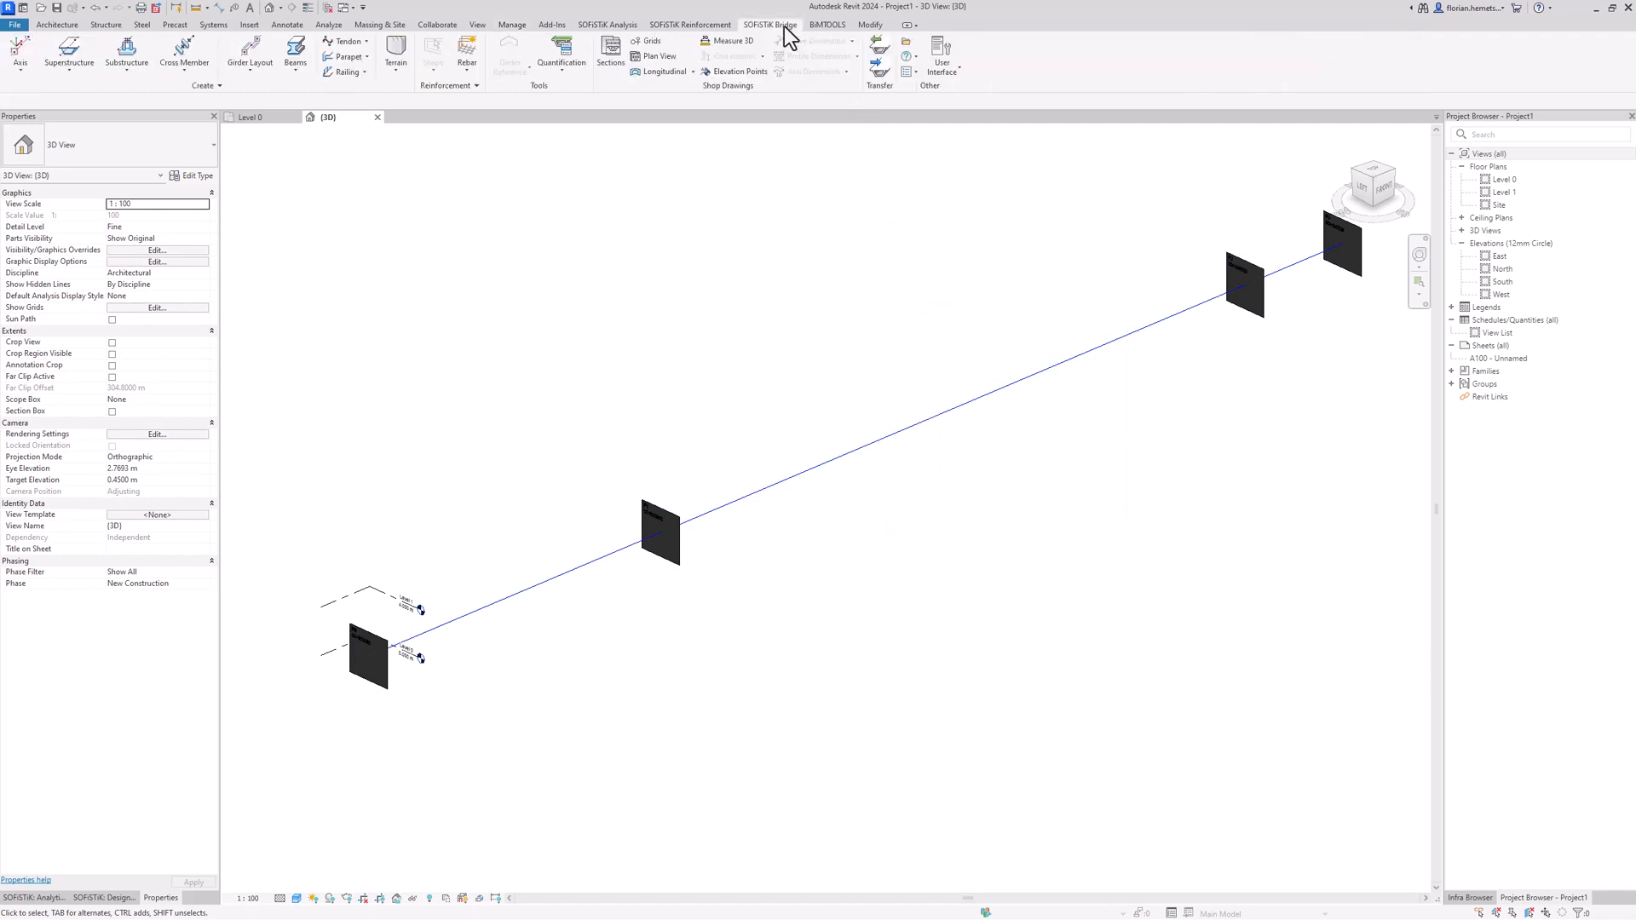
click(20, 61)
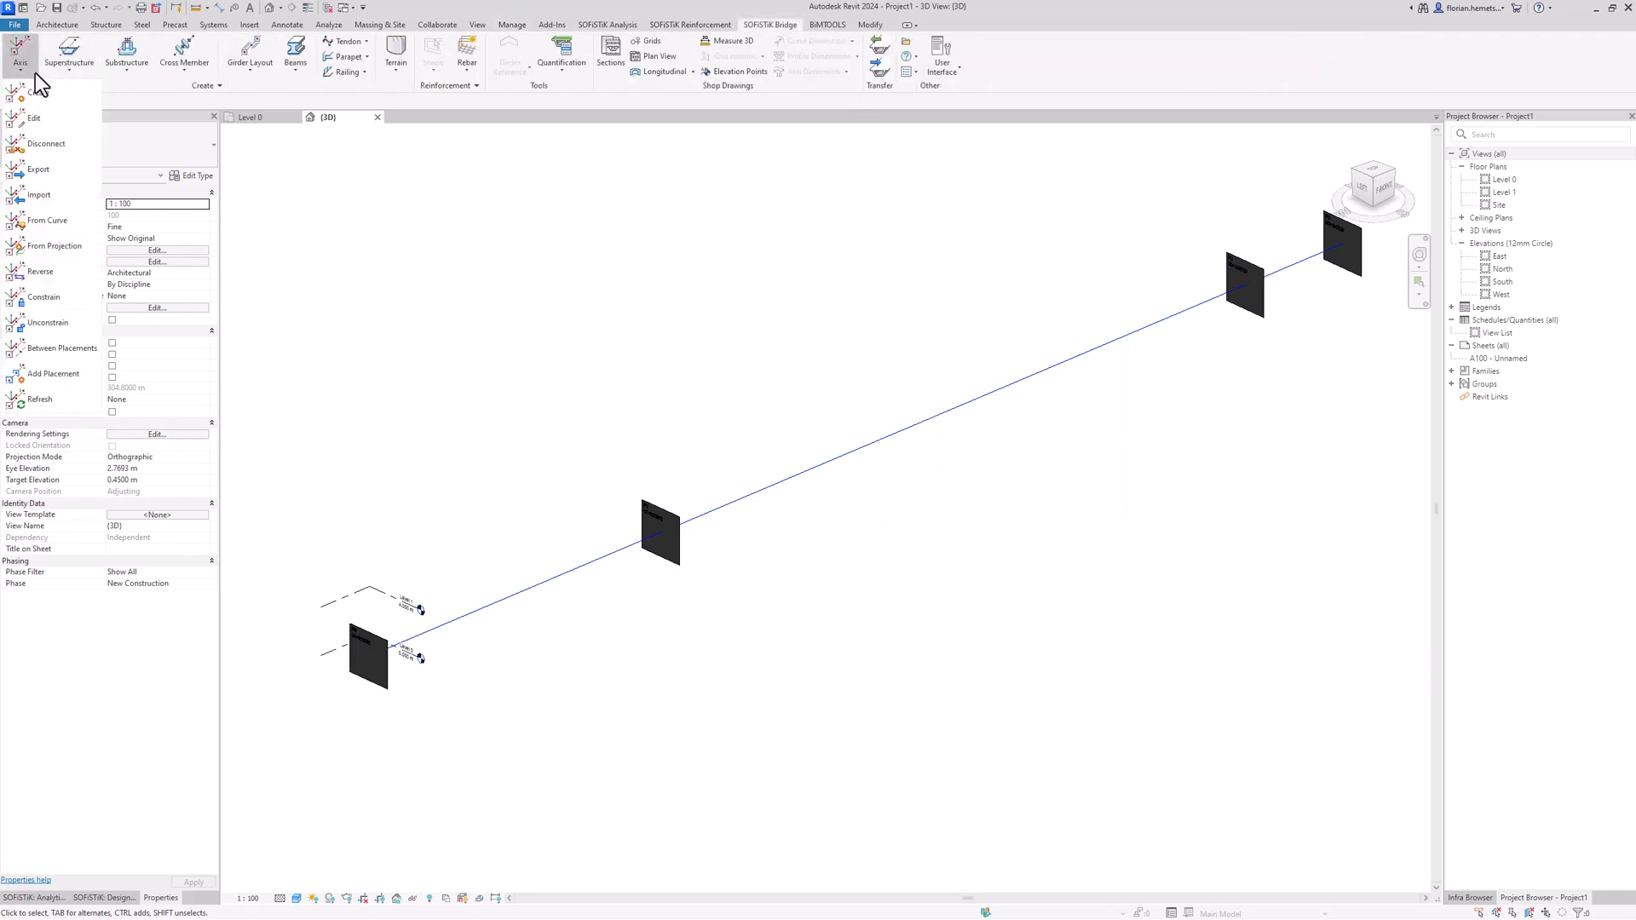
click(33, 122)
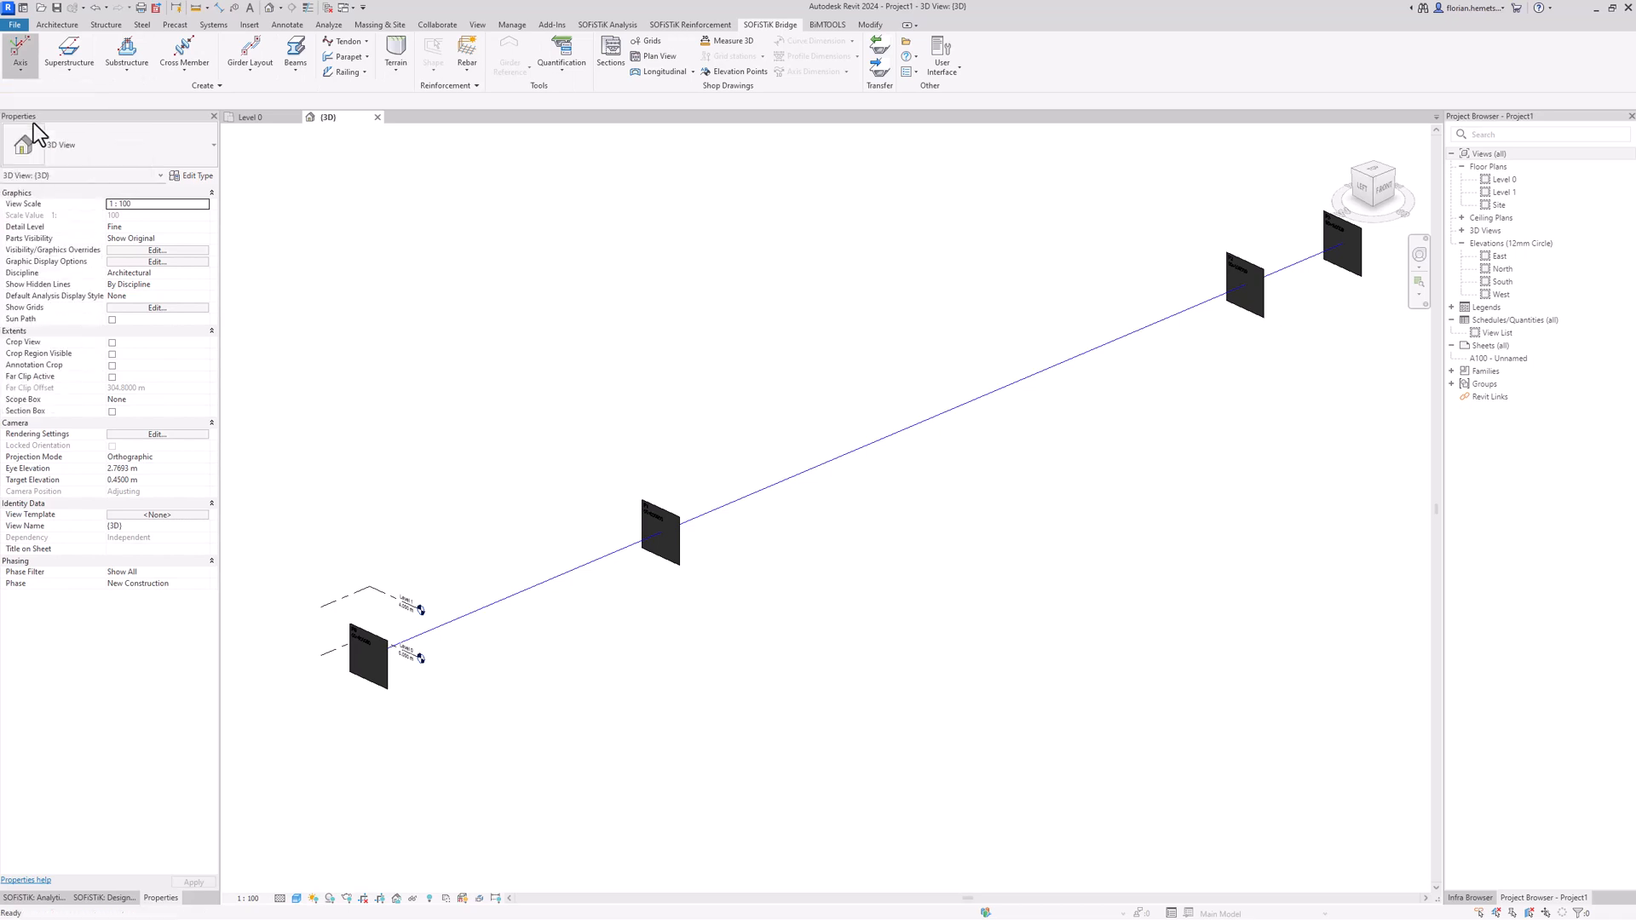
click(641, 506)
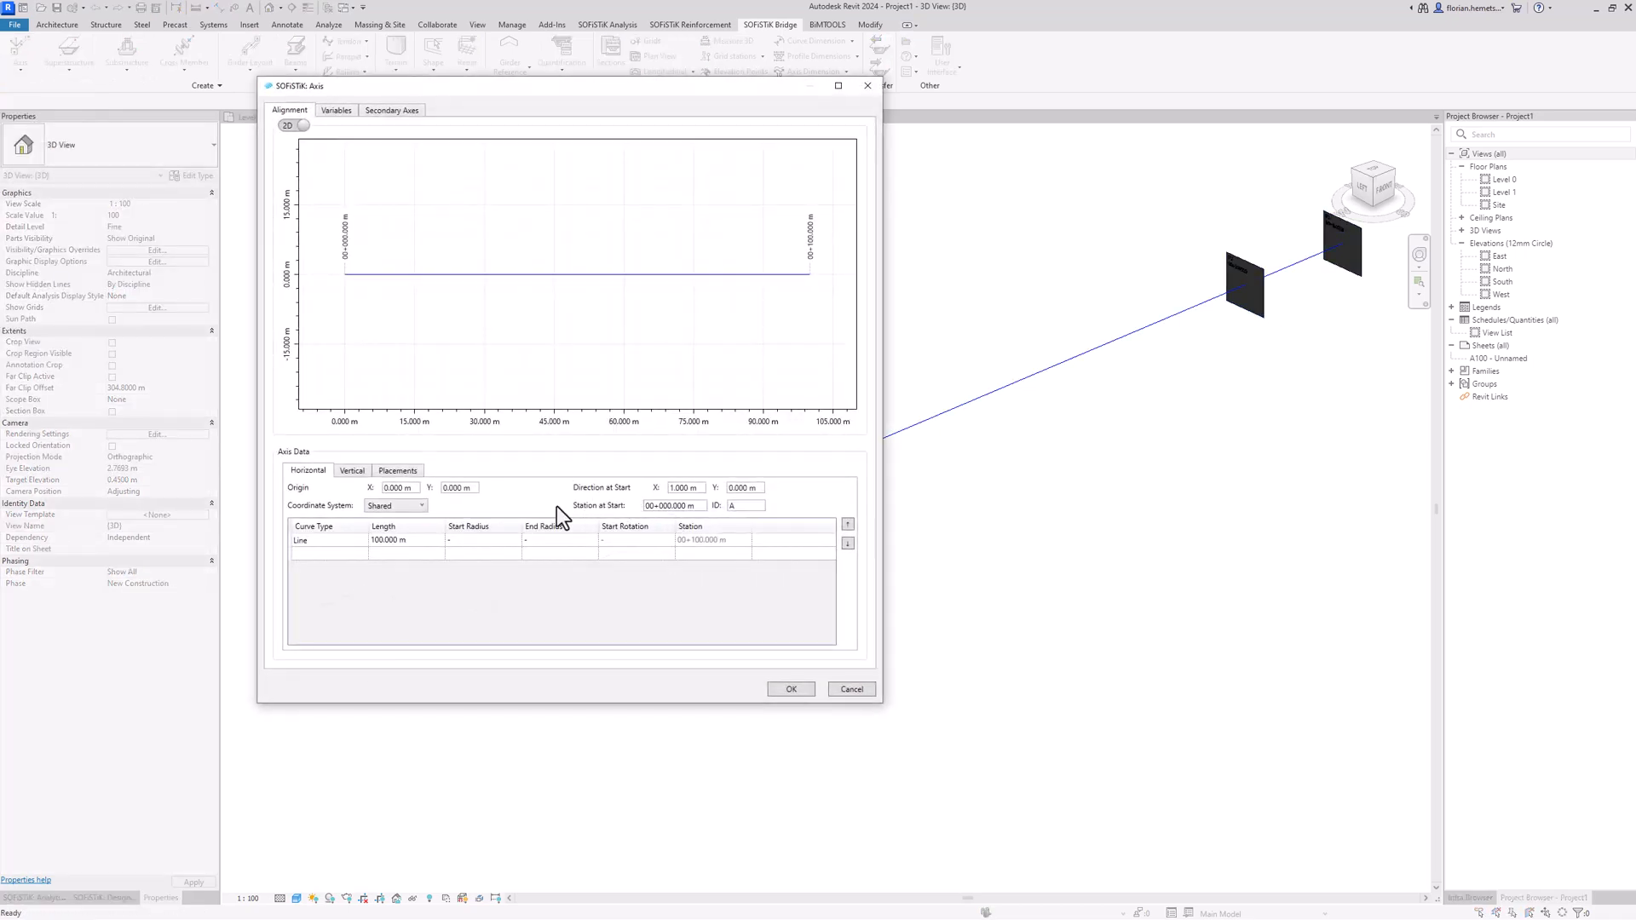
click(430, 541)
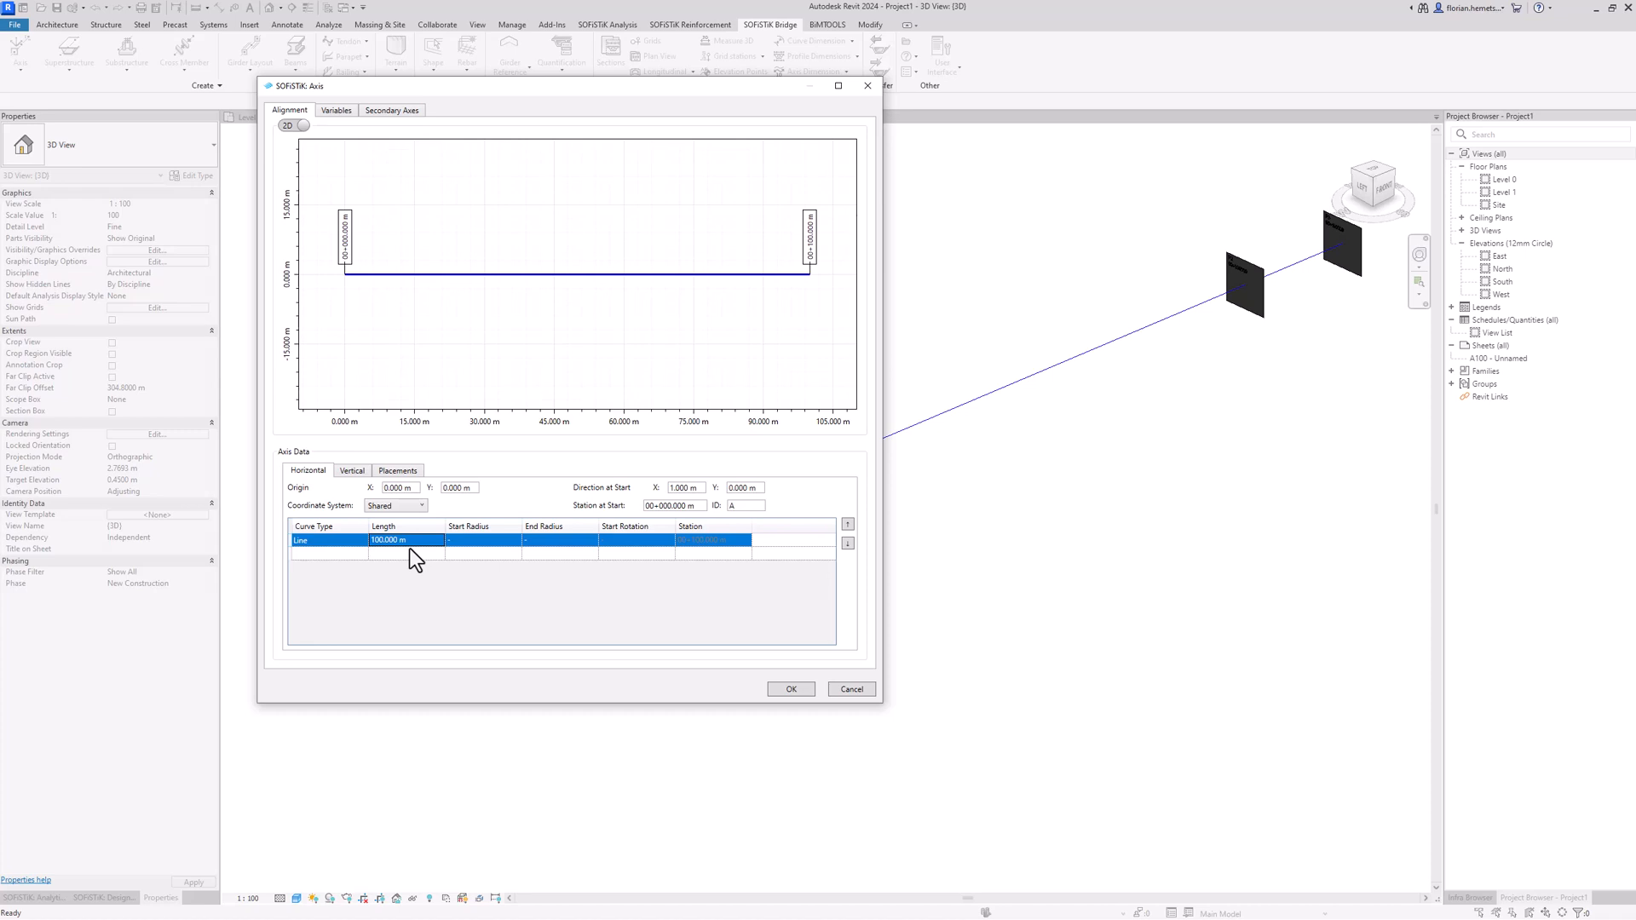
Add a second point to the axis's vertical alignment at station 100 m.
click(350, 473)
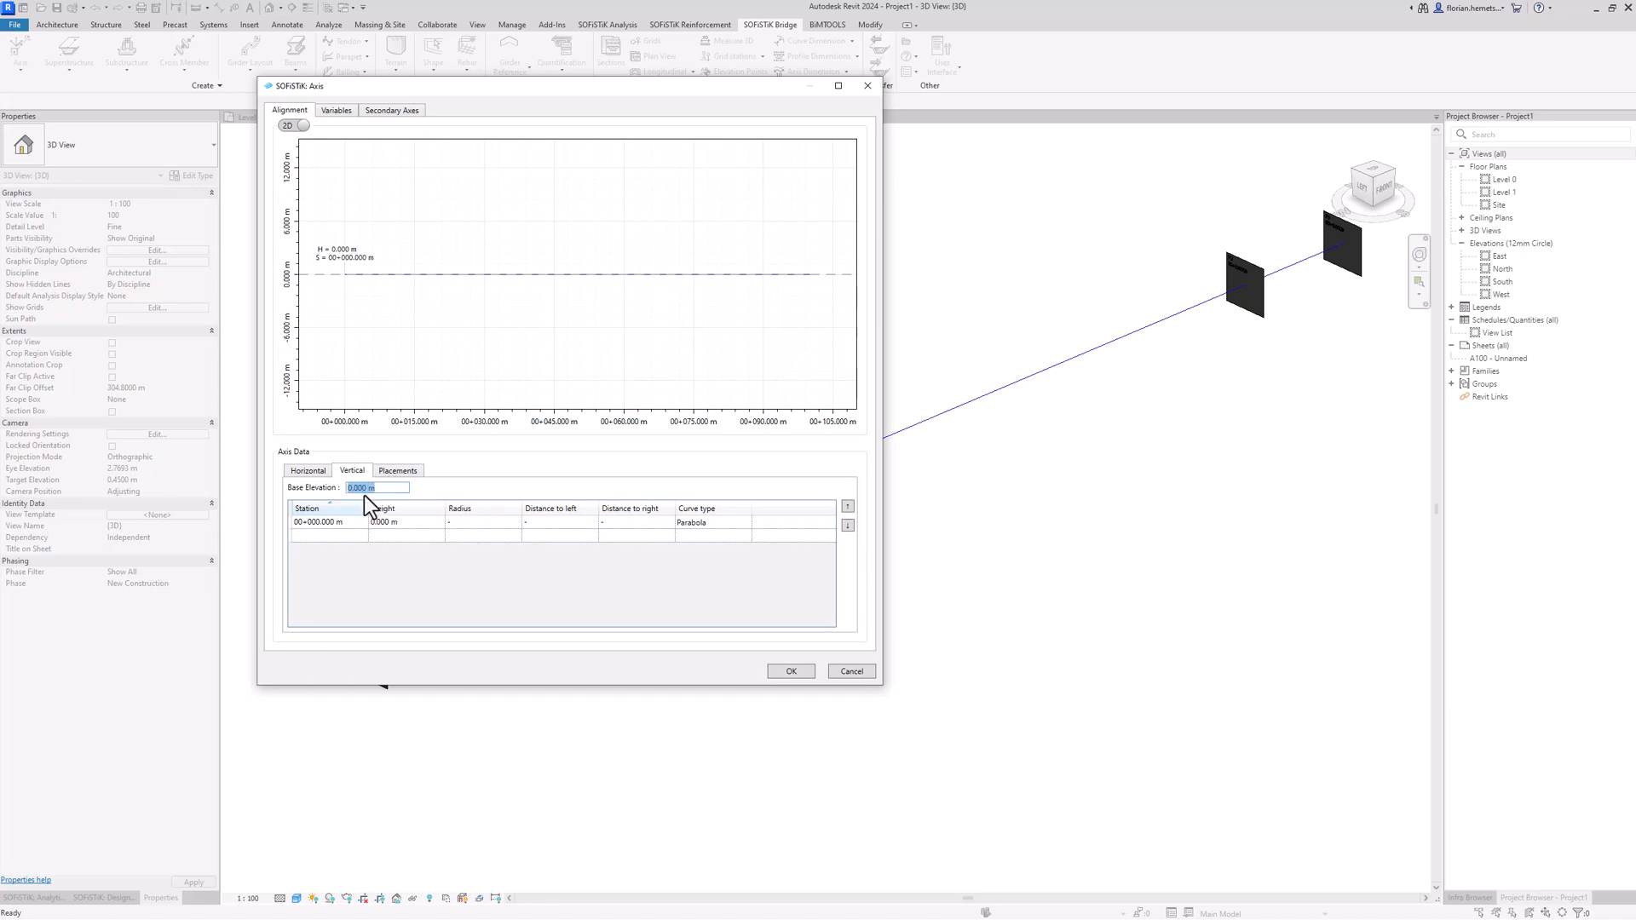
click(351, 536)
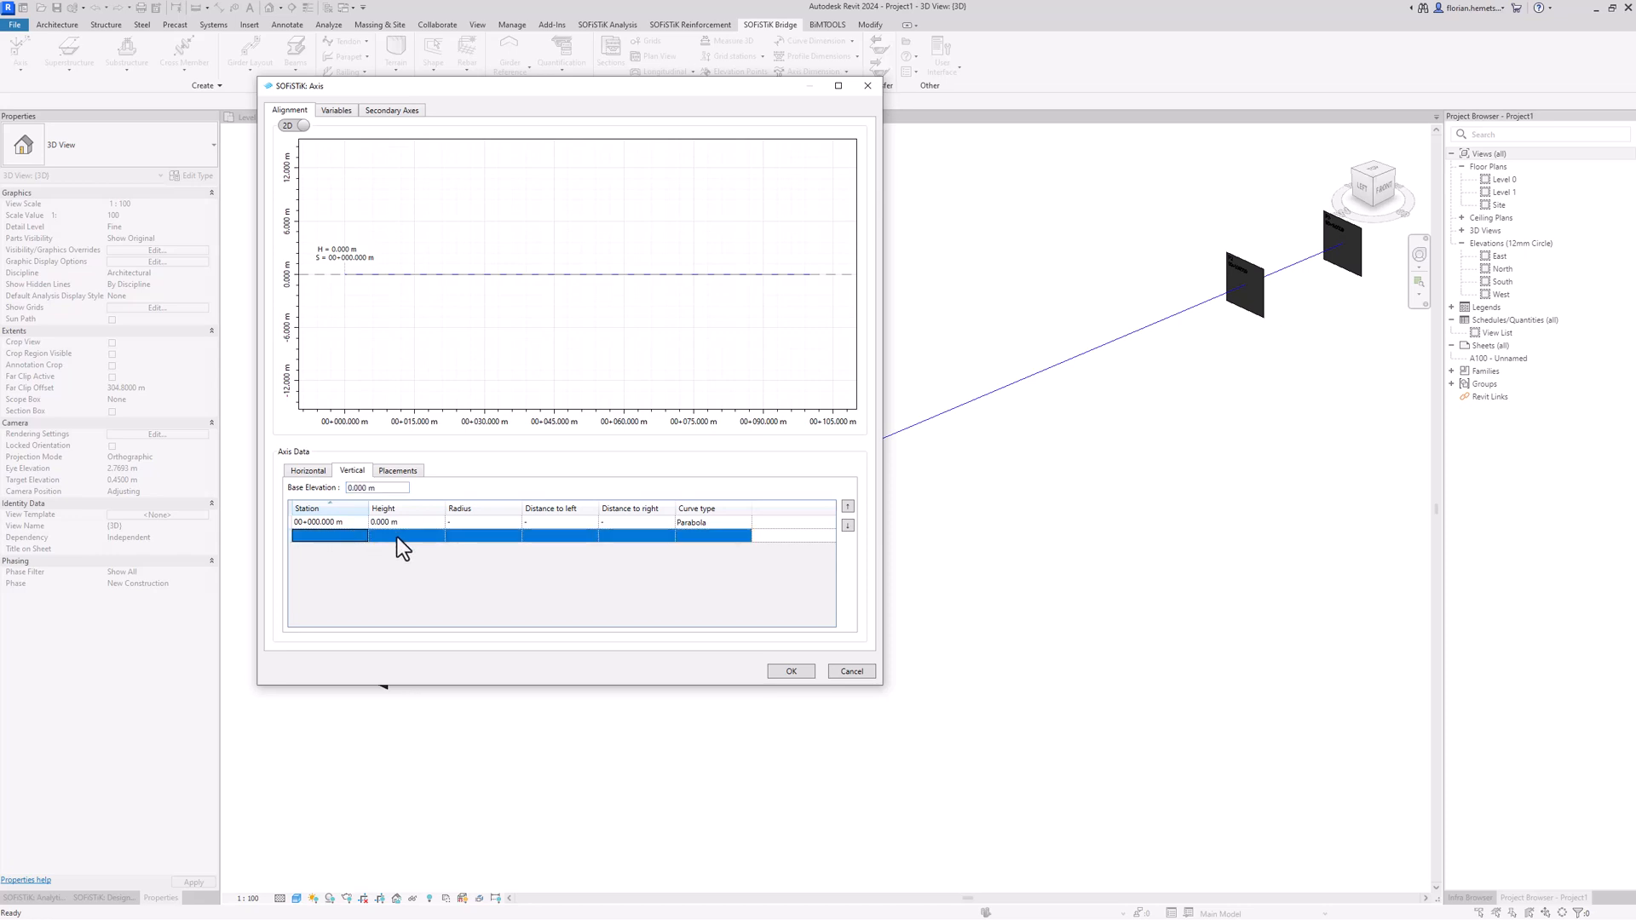
click(351, 537)
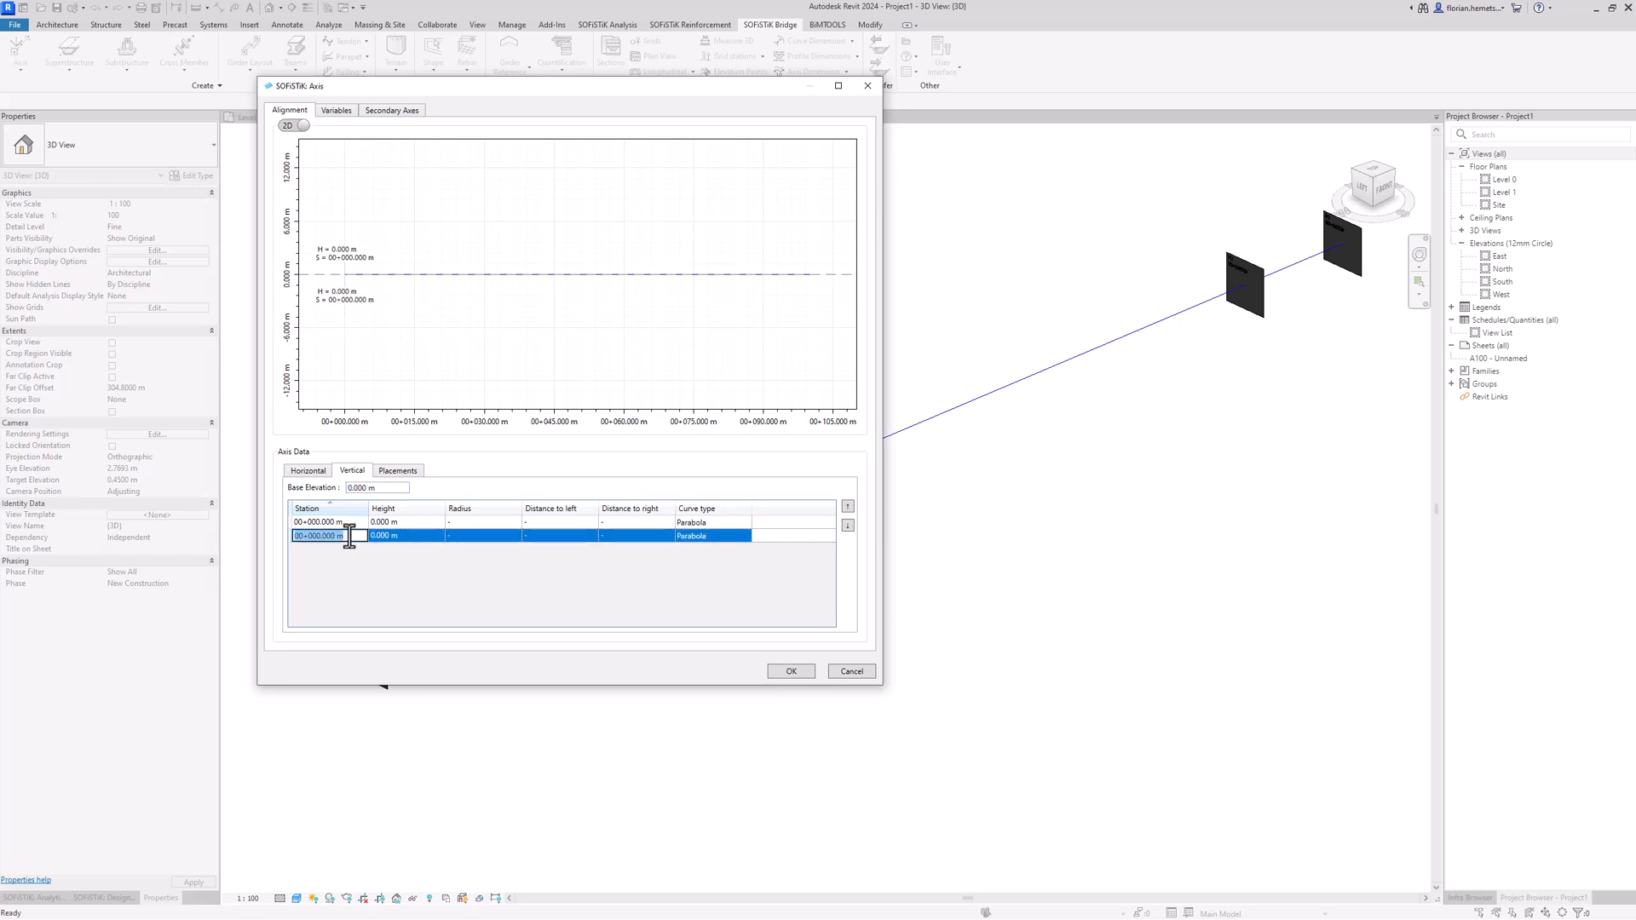
click(313, 472)
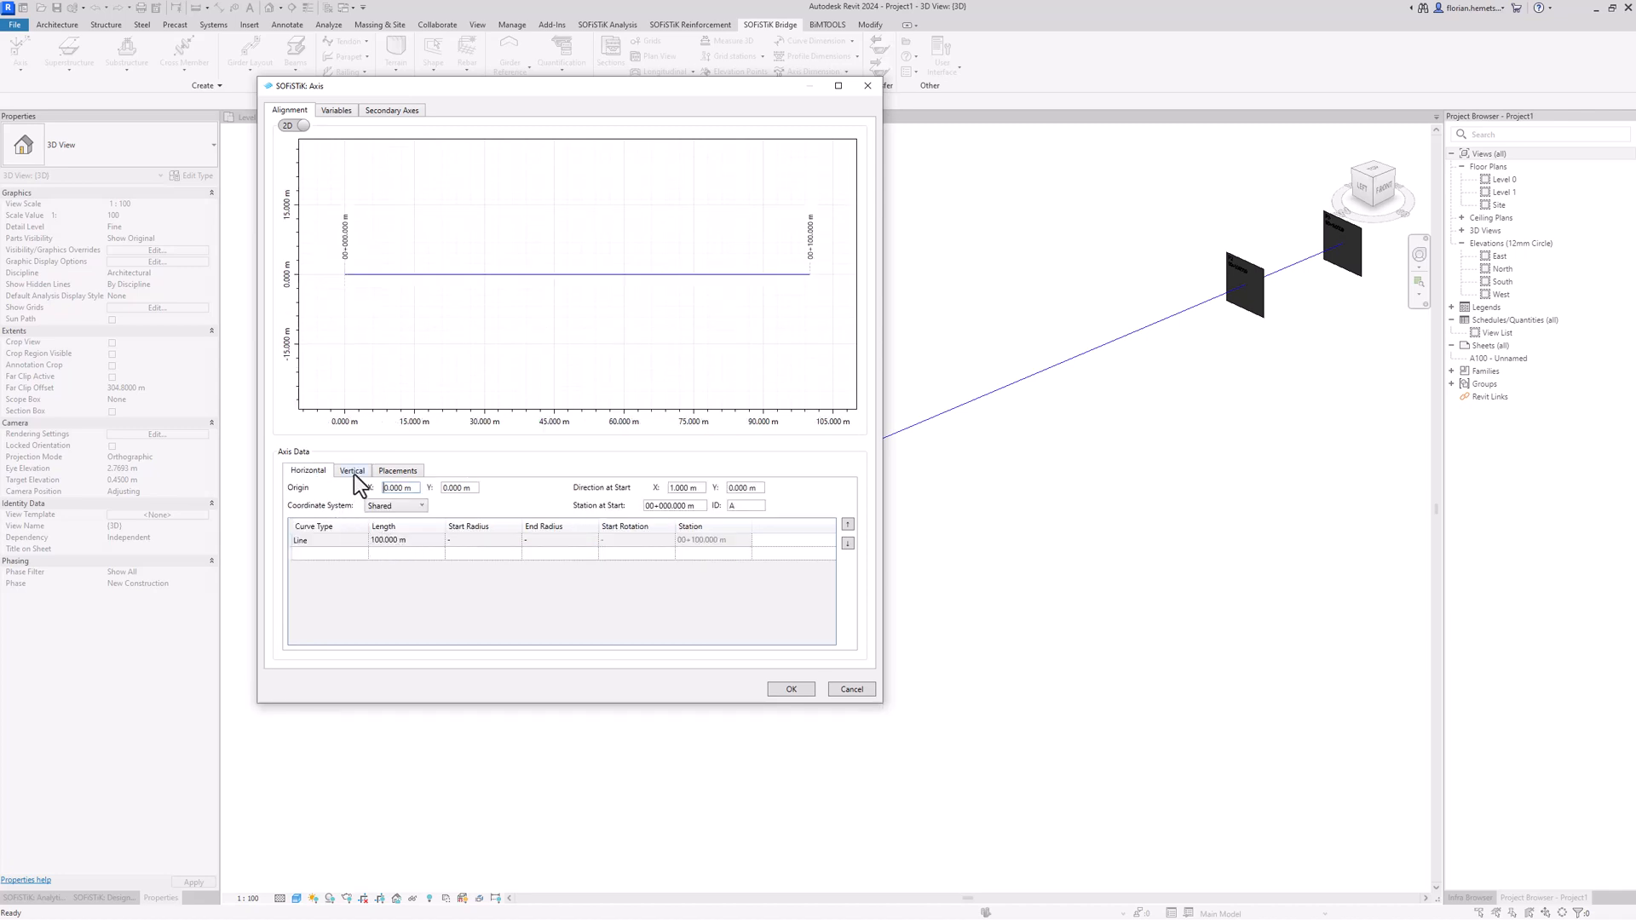
click(353, 471)
click(352, 536)
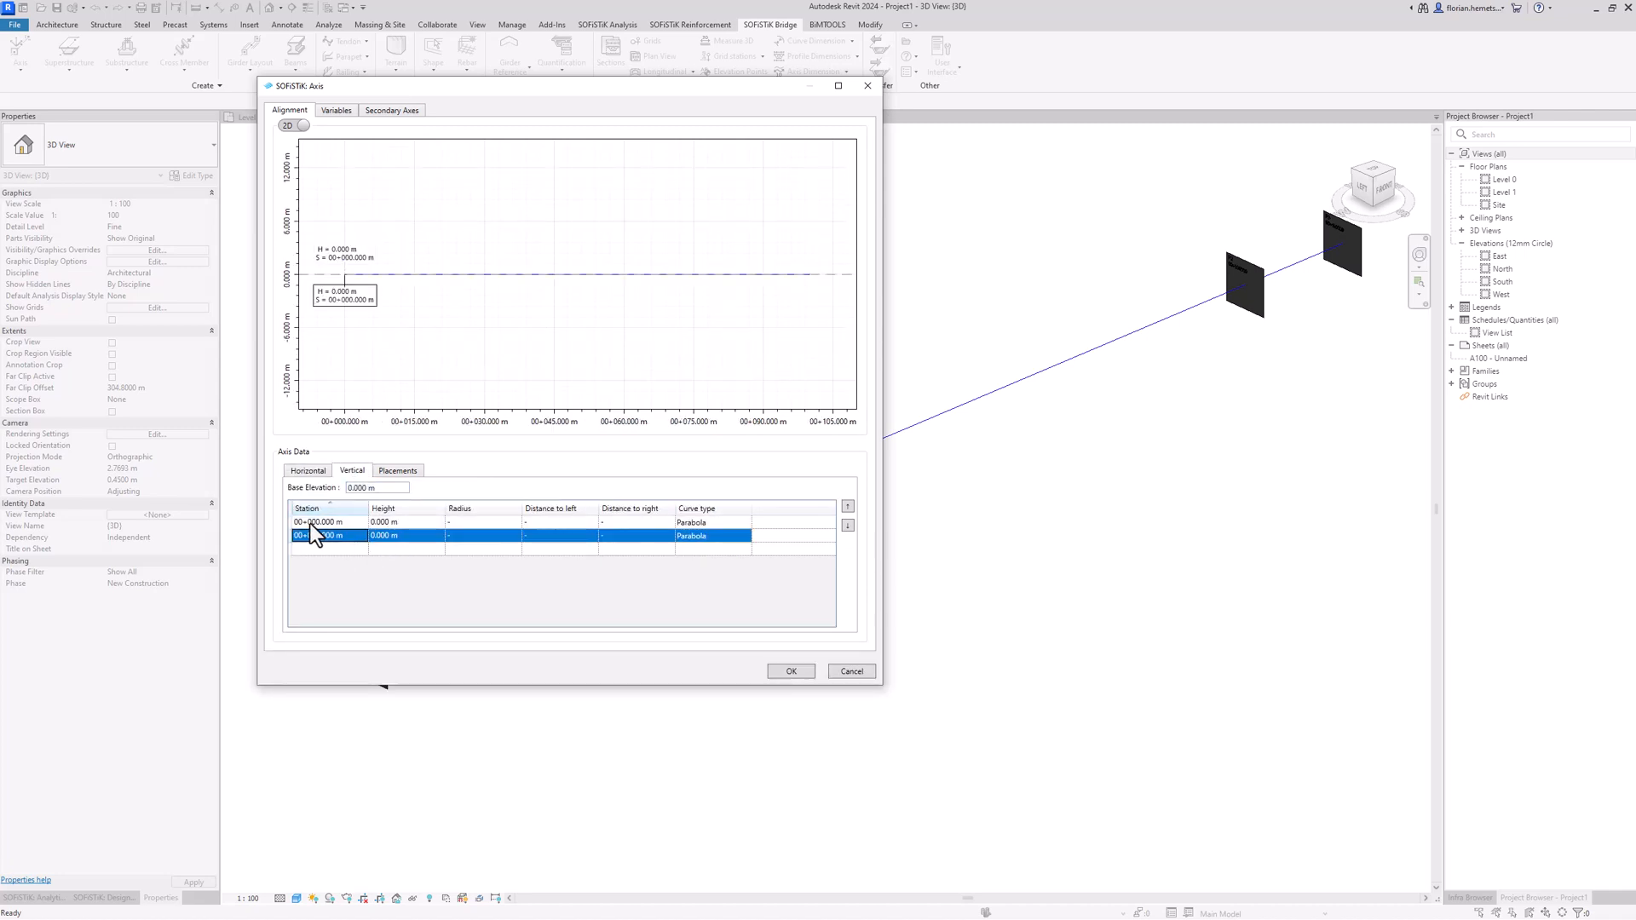
click(350, 537)
text(100)
Set the height of both the start and the end point of the vertical alignment to 6 m.
click(359, 528)
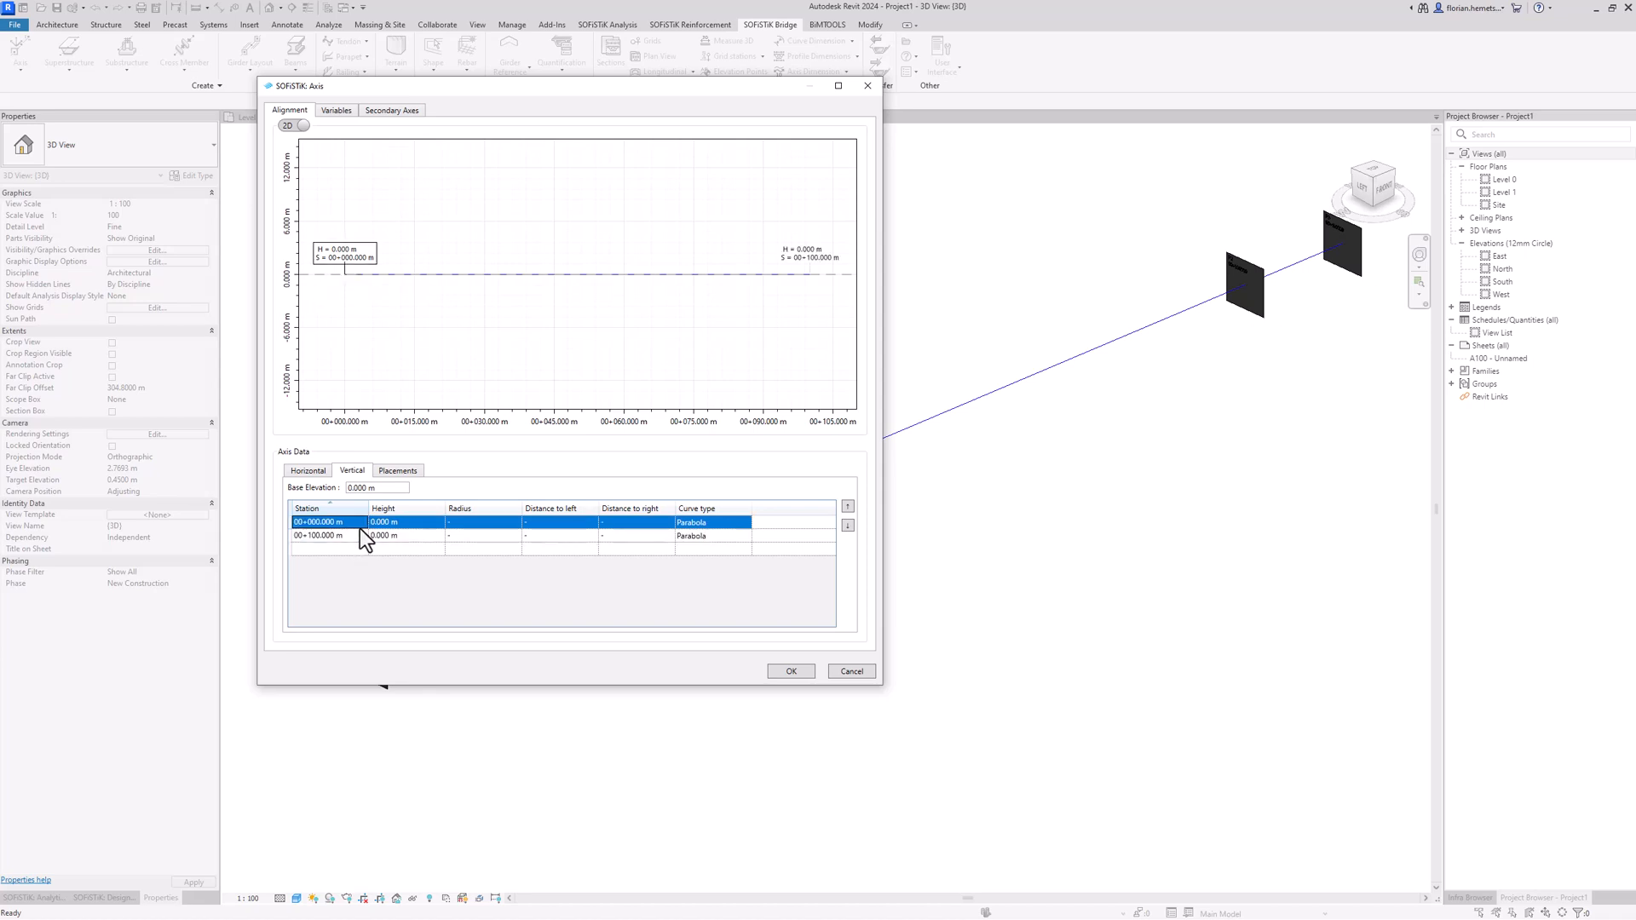
click(421, 531)
click(419, 527)
text(6)
click(412, 540)
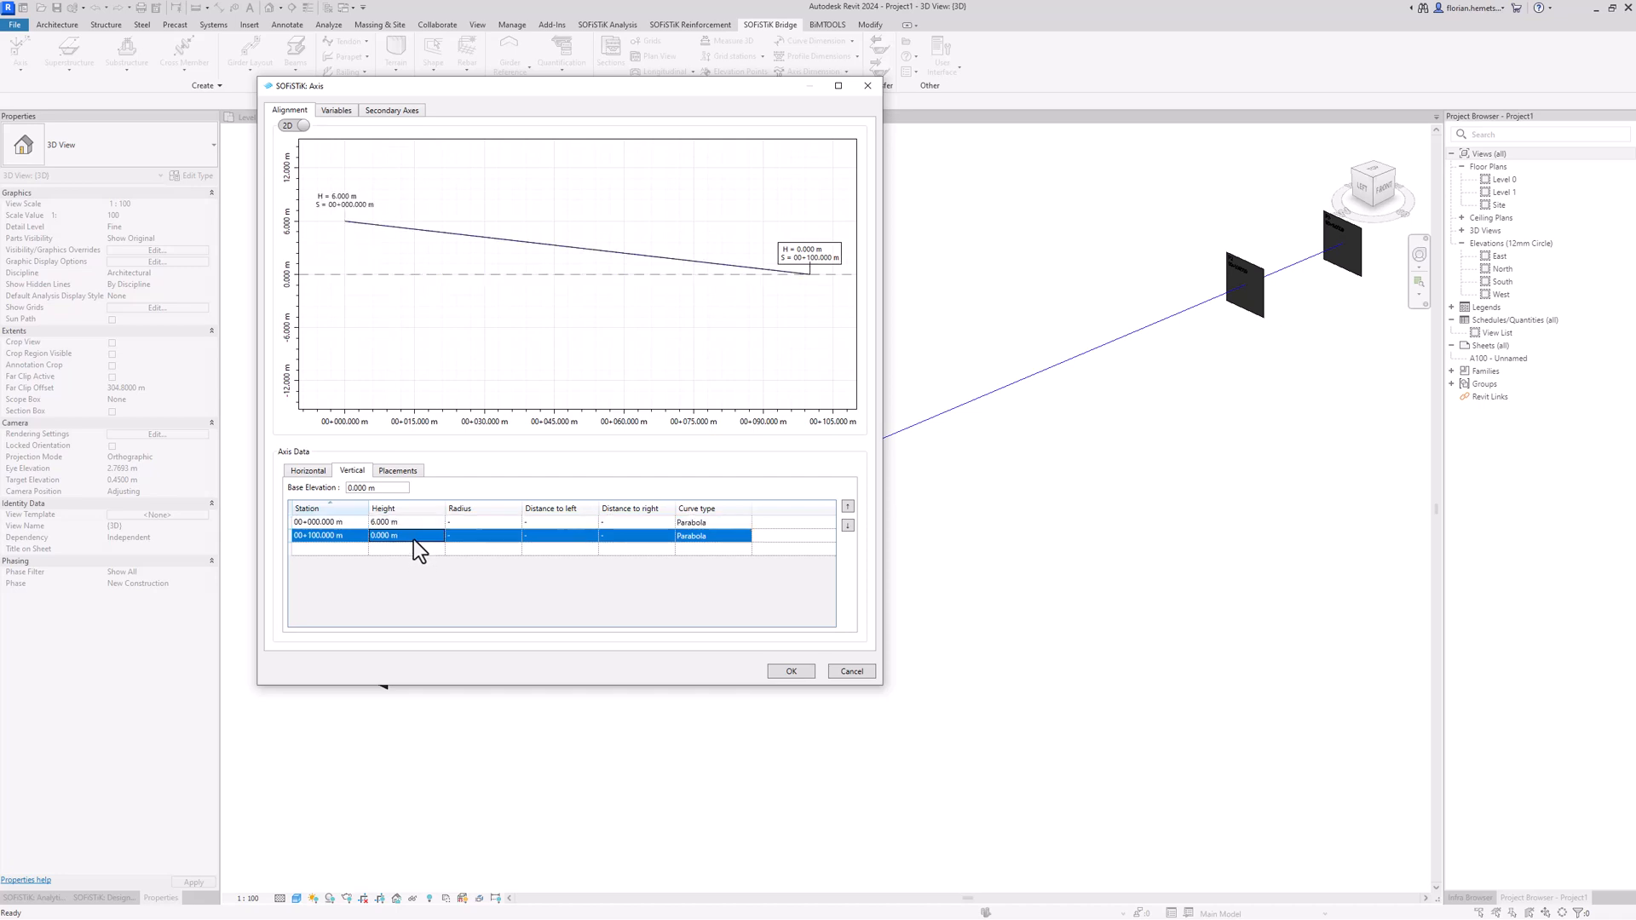
text(6)
click(395, 525)
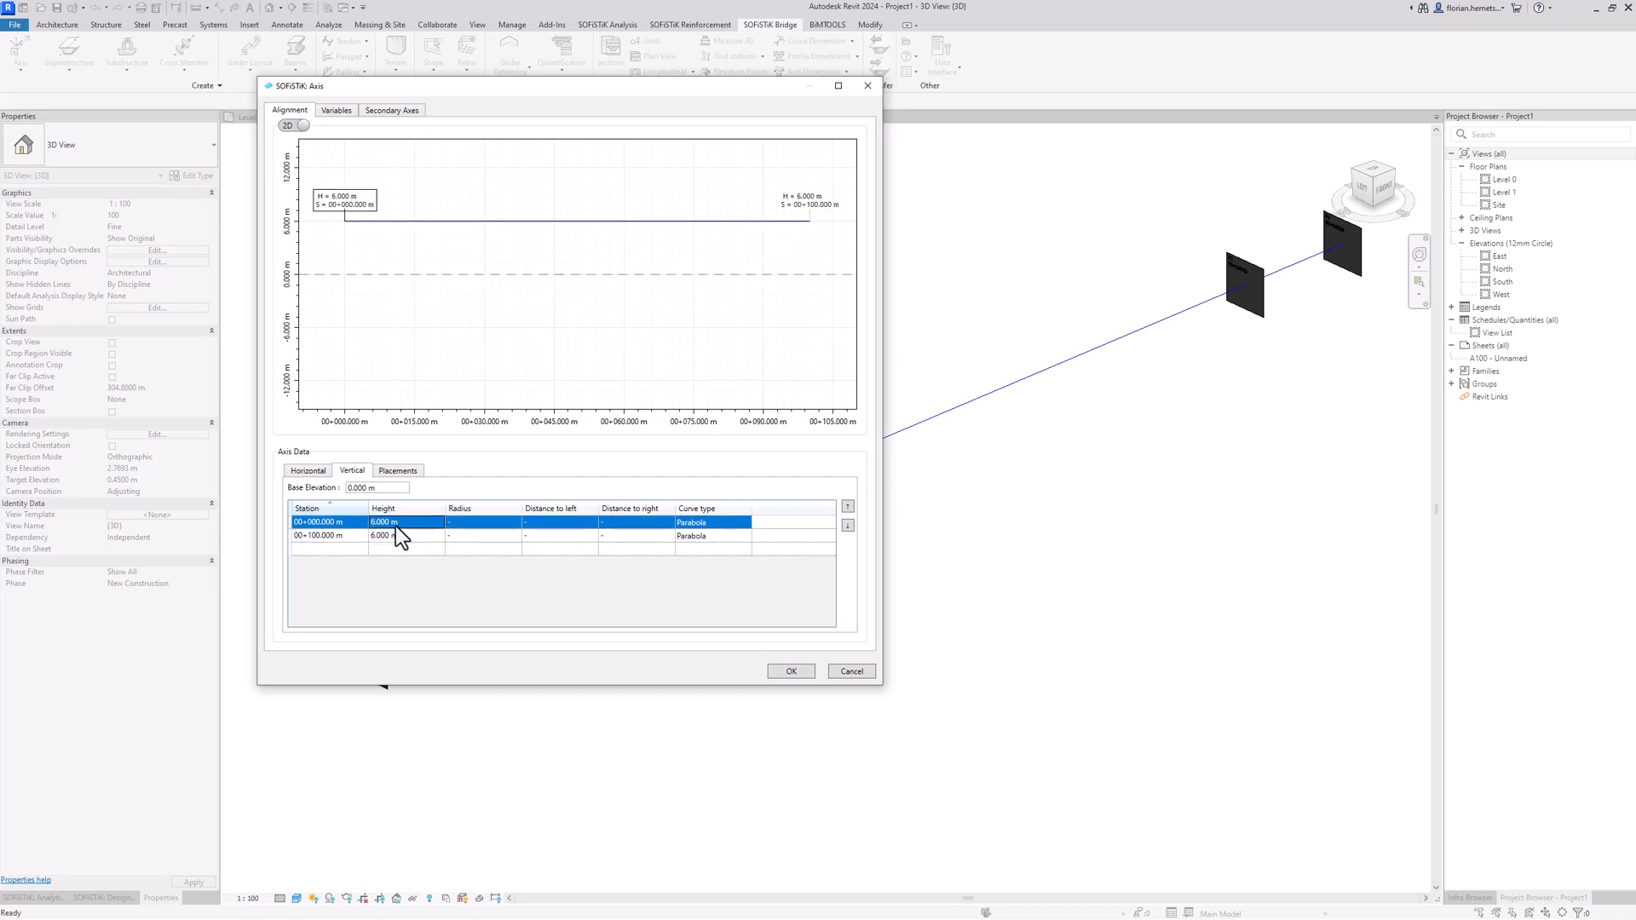
Add an intermediate point to the vertical alignment at station 50 m.
click(352, 550)
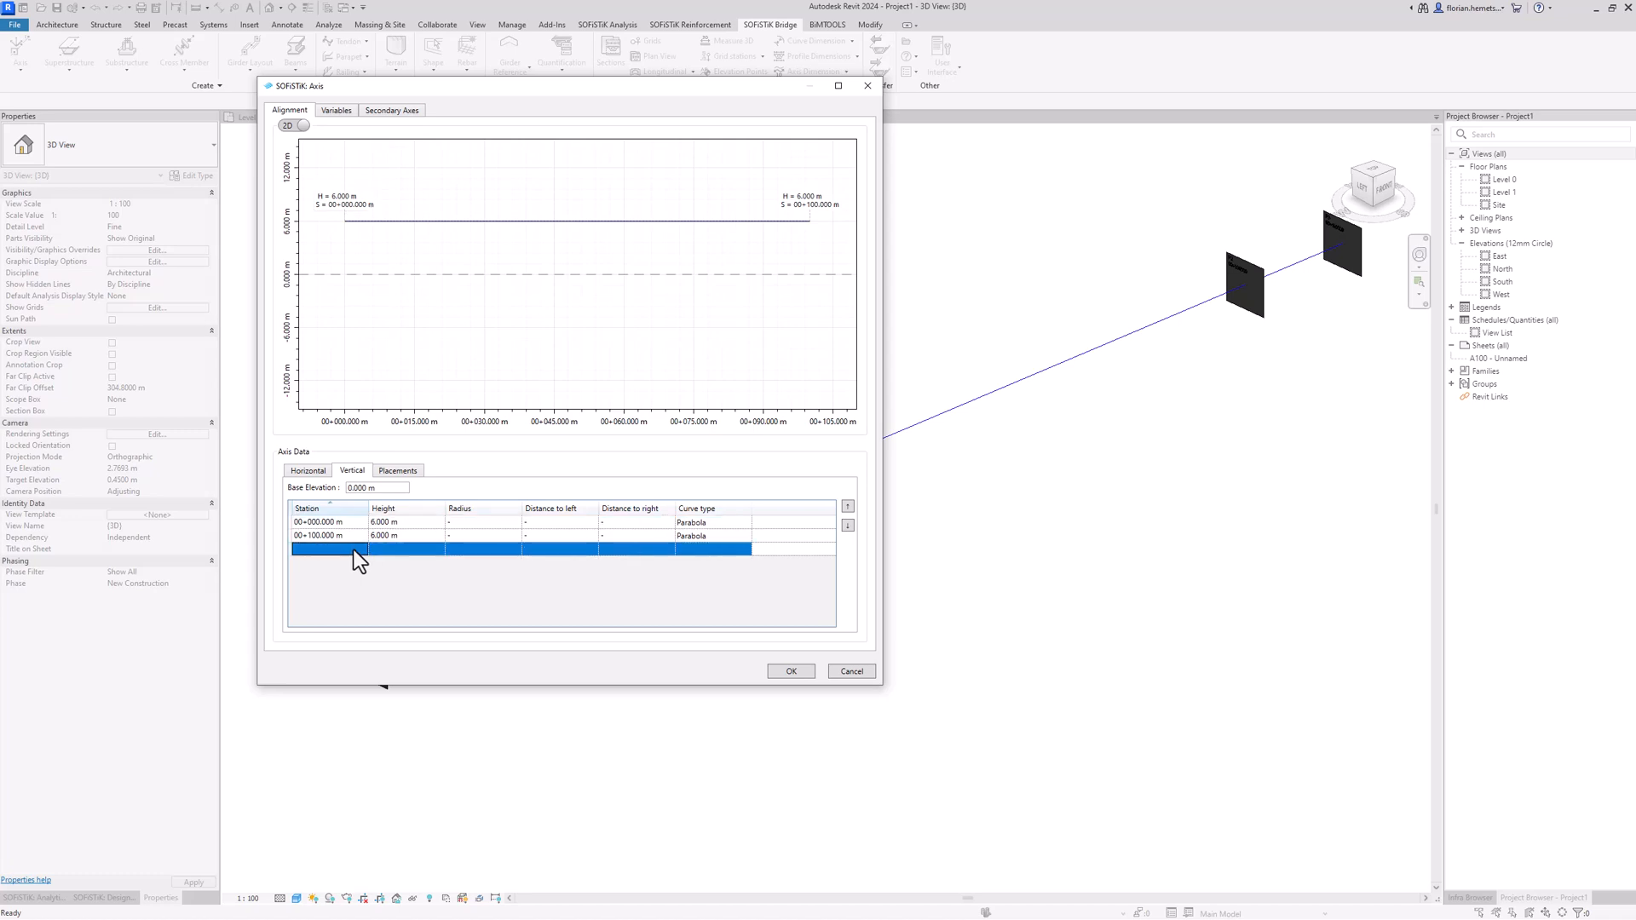
click(353, 550)
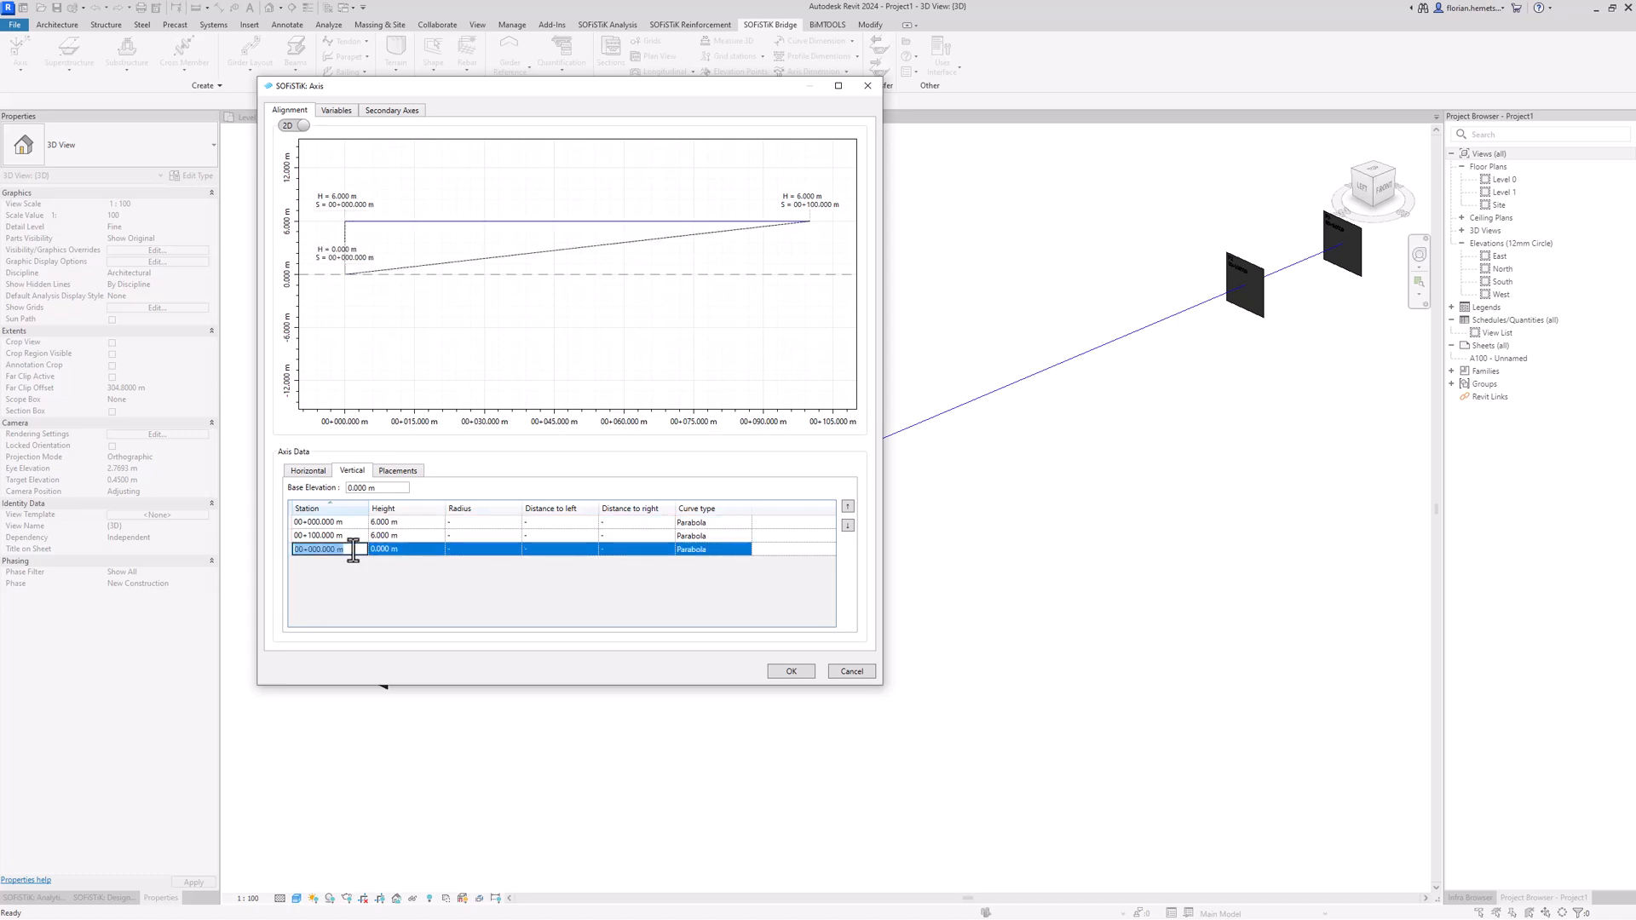
text(50)
click(358, 525)
key(Tab)
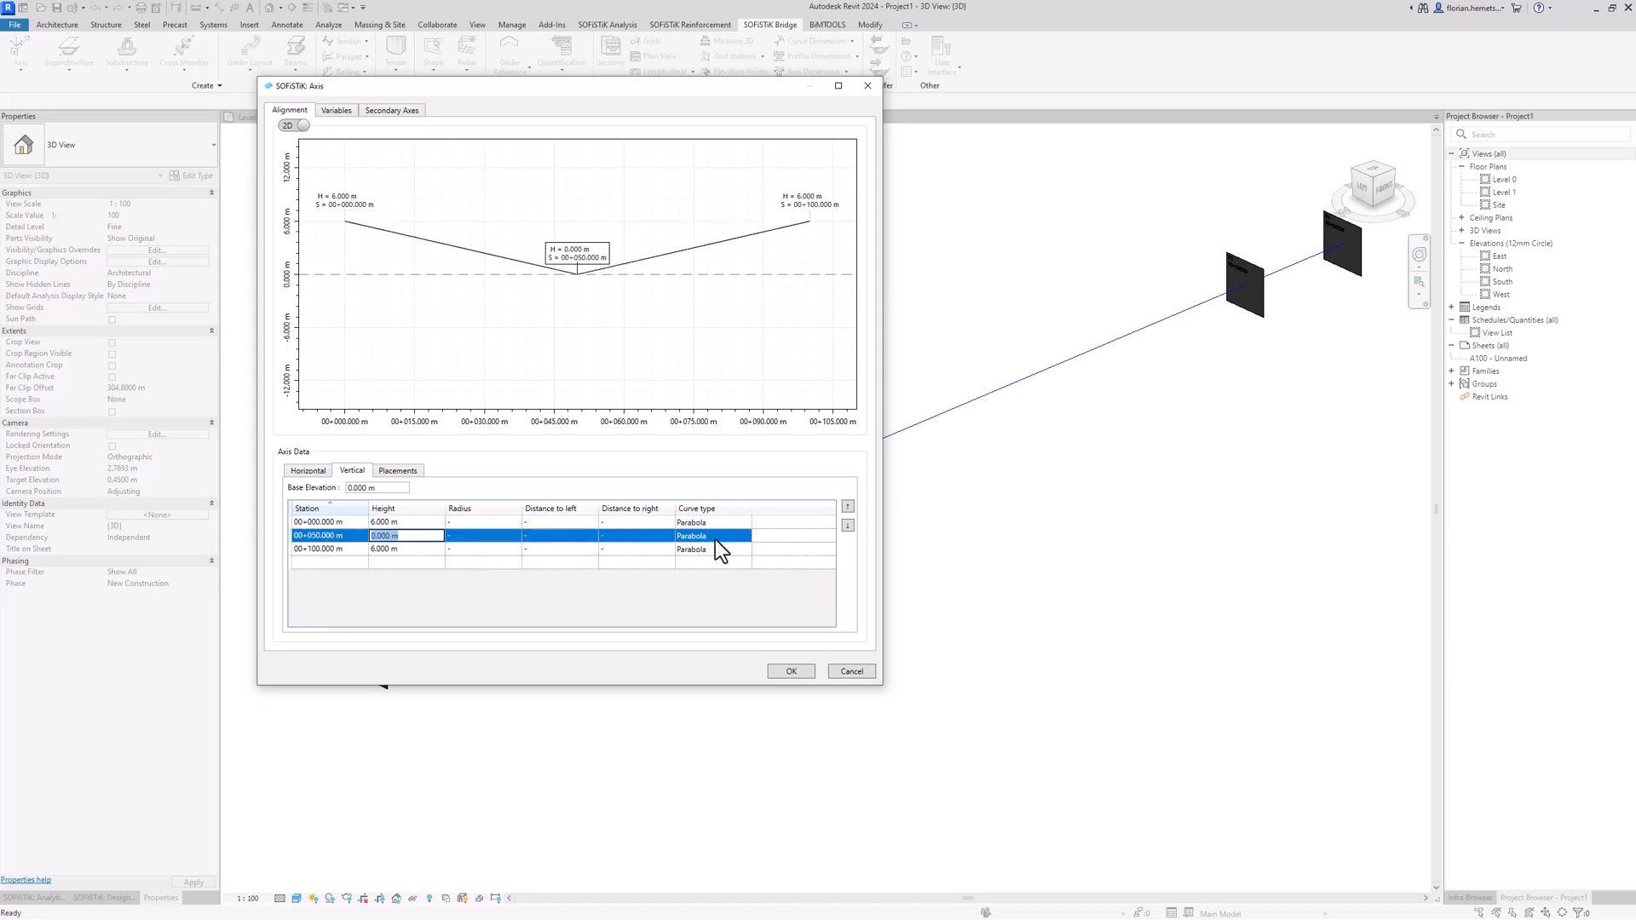
Change the intermediate point's curve type to Circular arc with a 50 m radius and inspect the rounding in the preview.
click(715, 537)
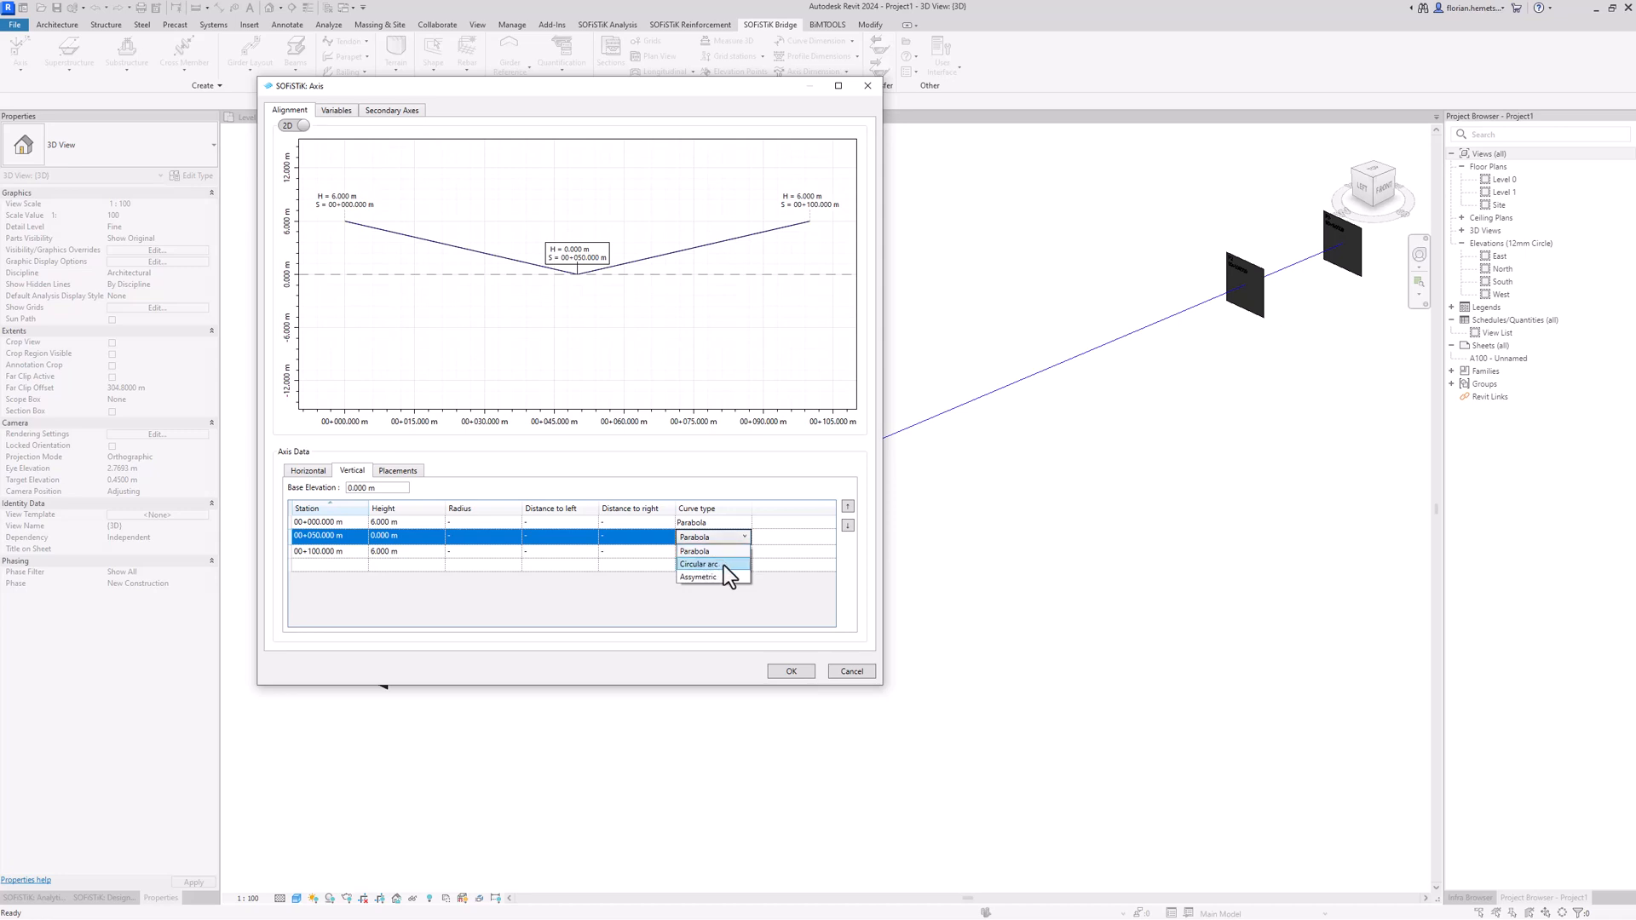
click(646, 556)
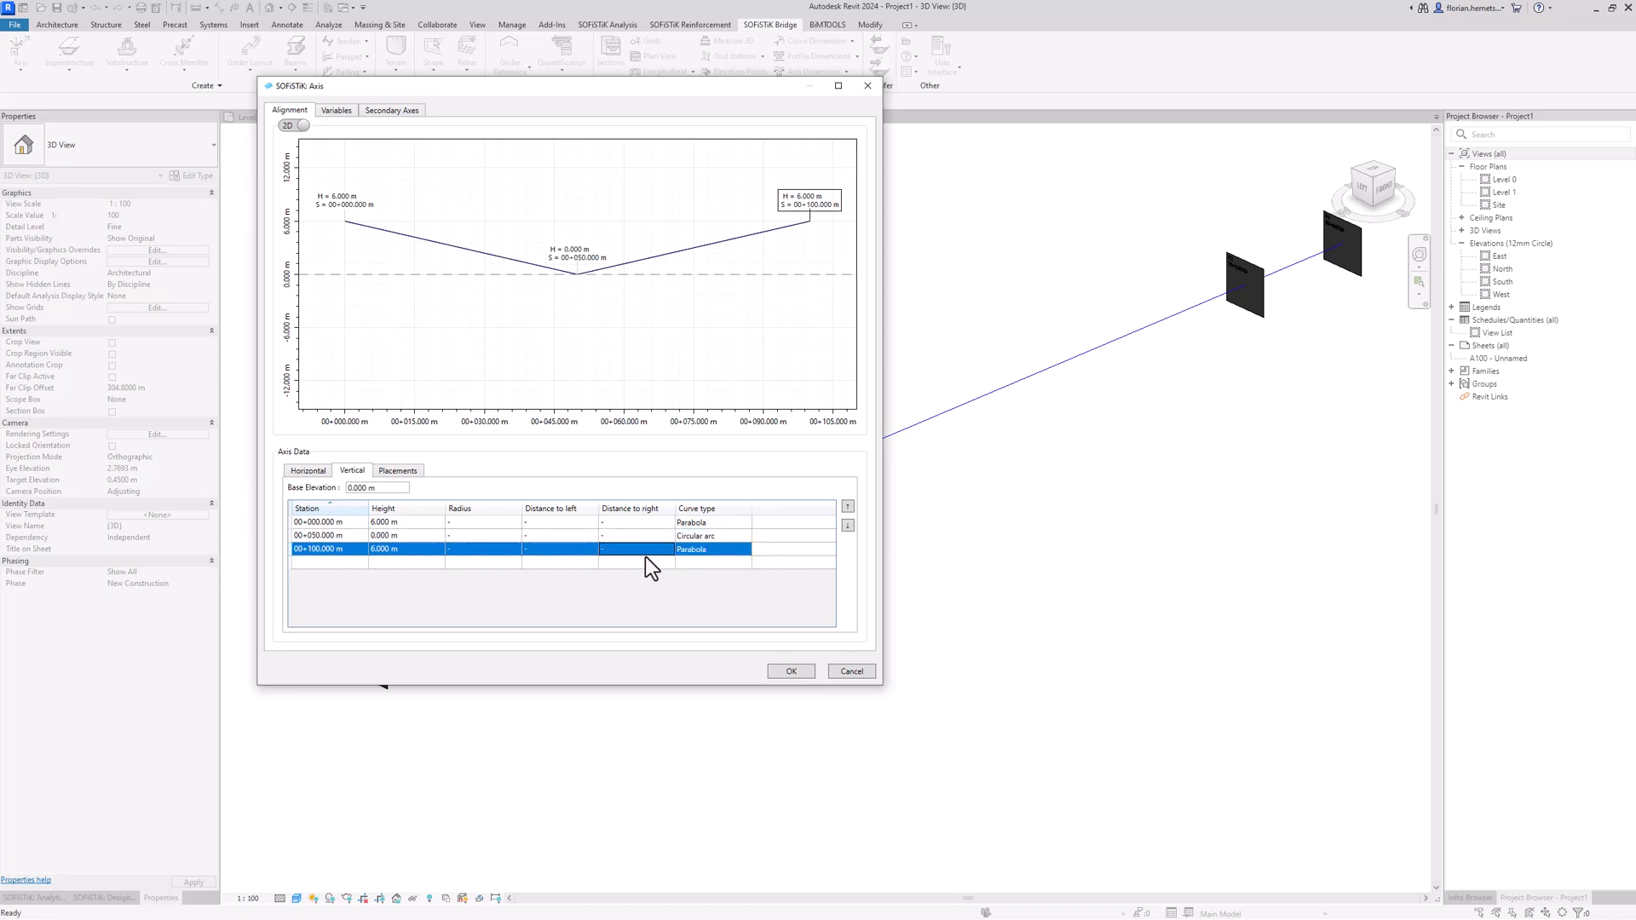
click(717, 535)
click(485, 536)
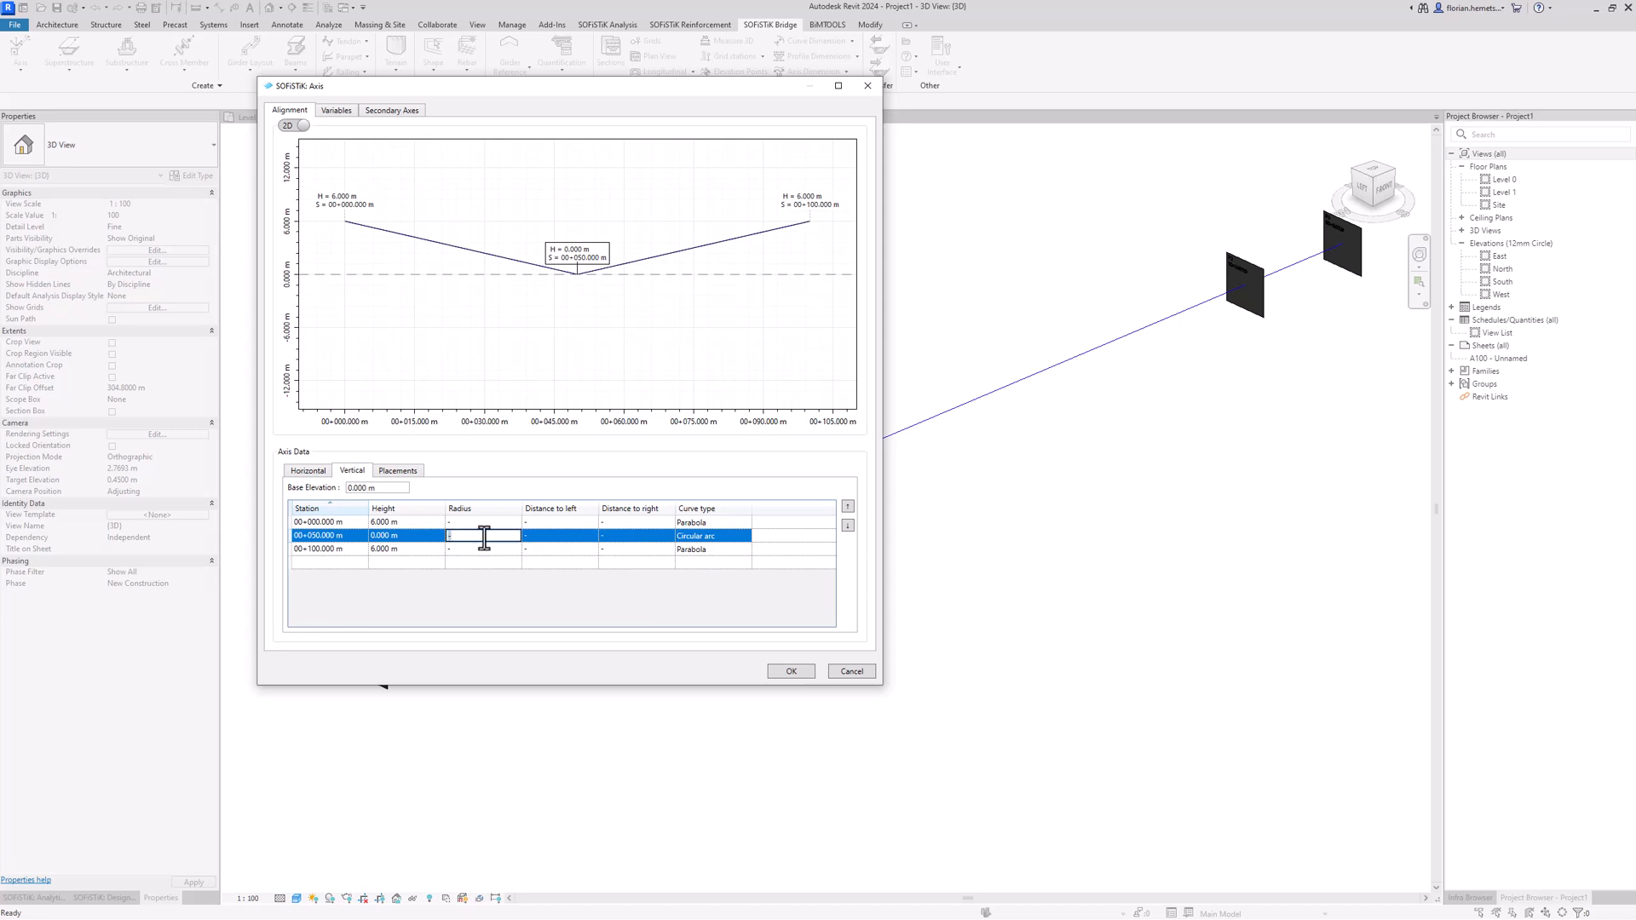
text(50)
click(559, 552)
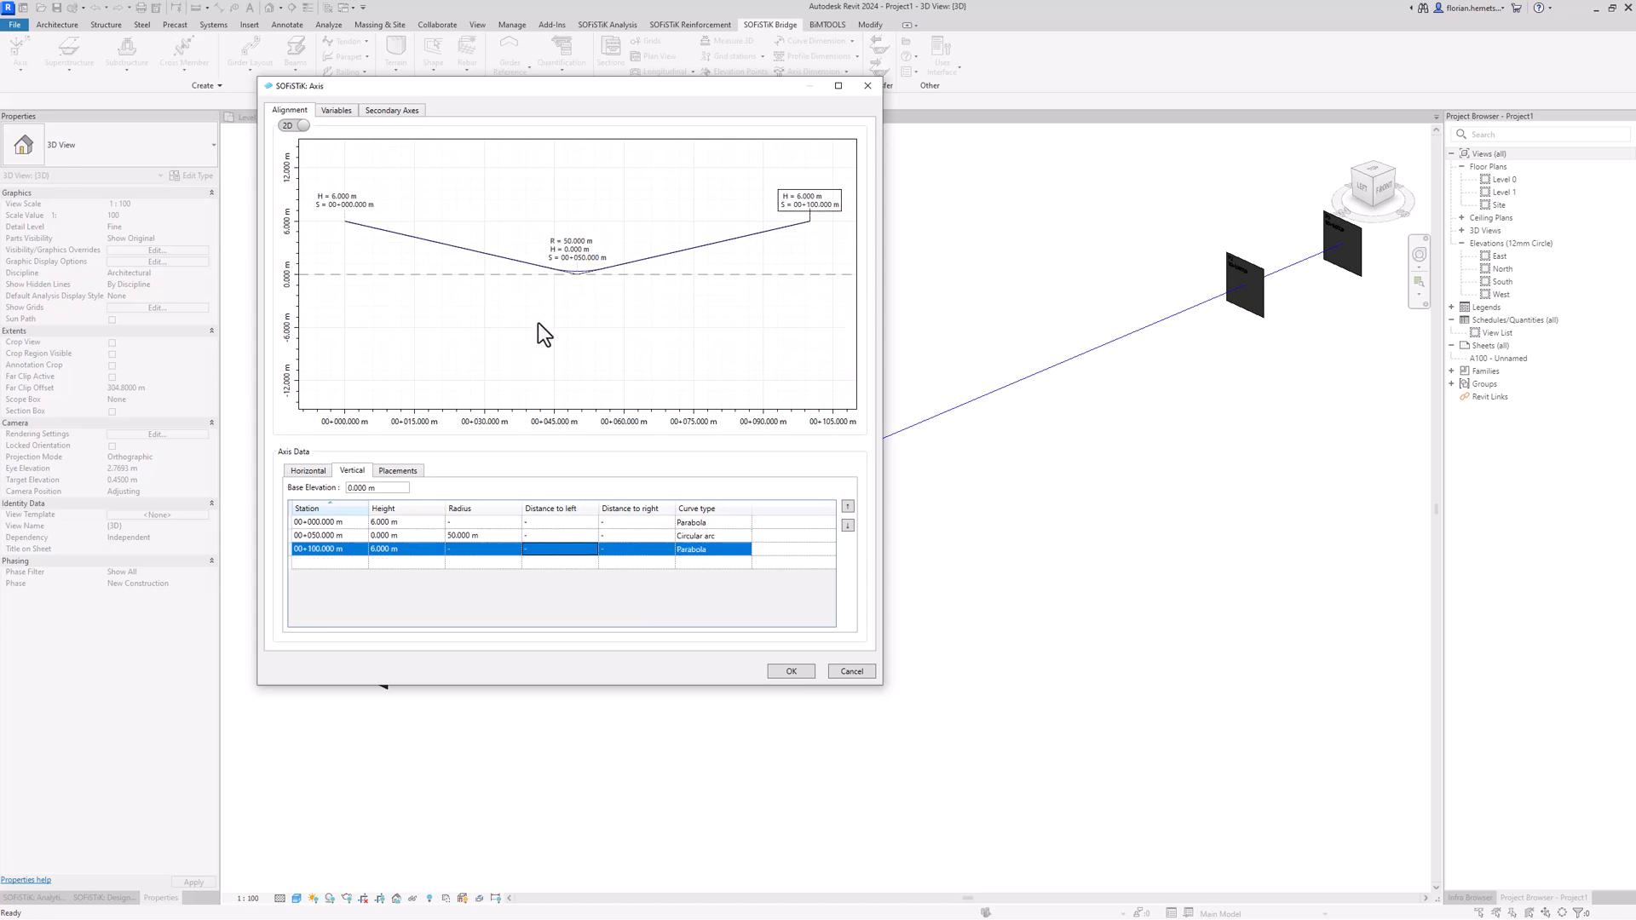
scroll(570, 305, up, 3)
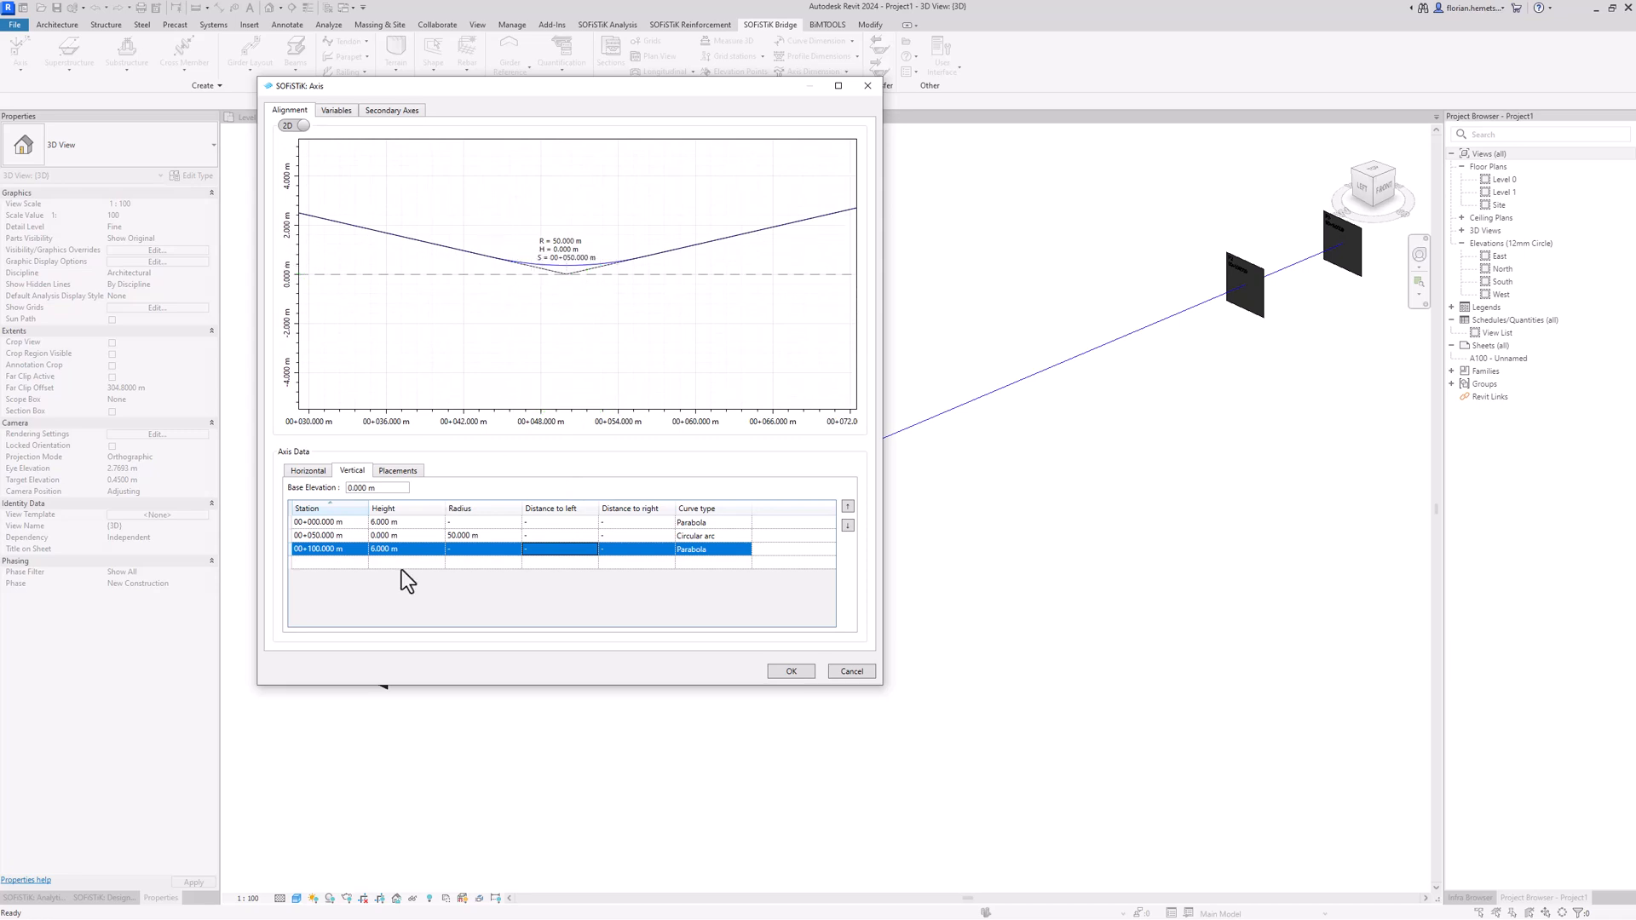
Delete the intermediate point at station 50 m from the vertical alignment.
click(355, 539)
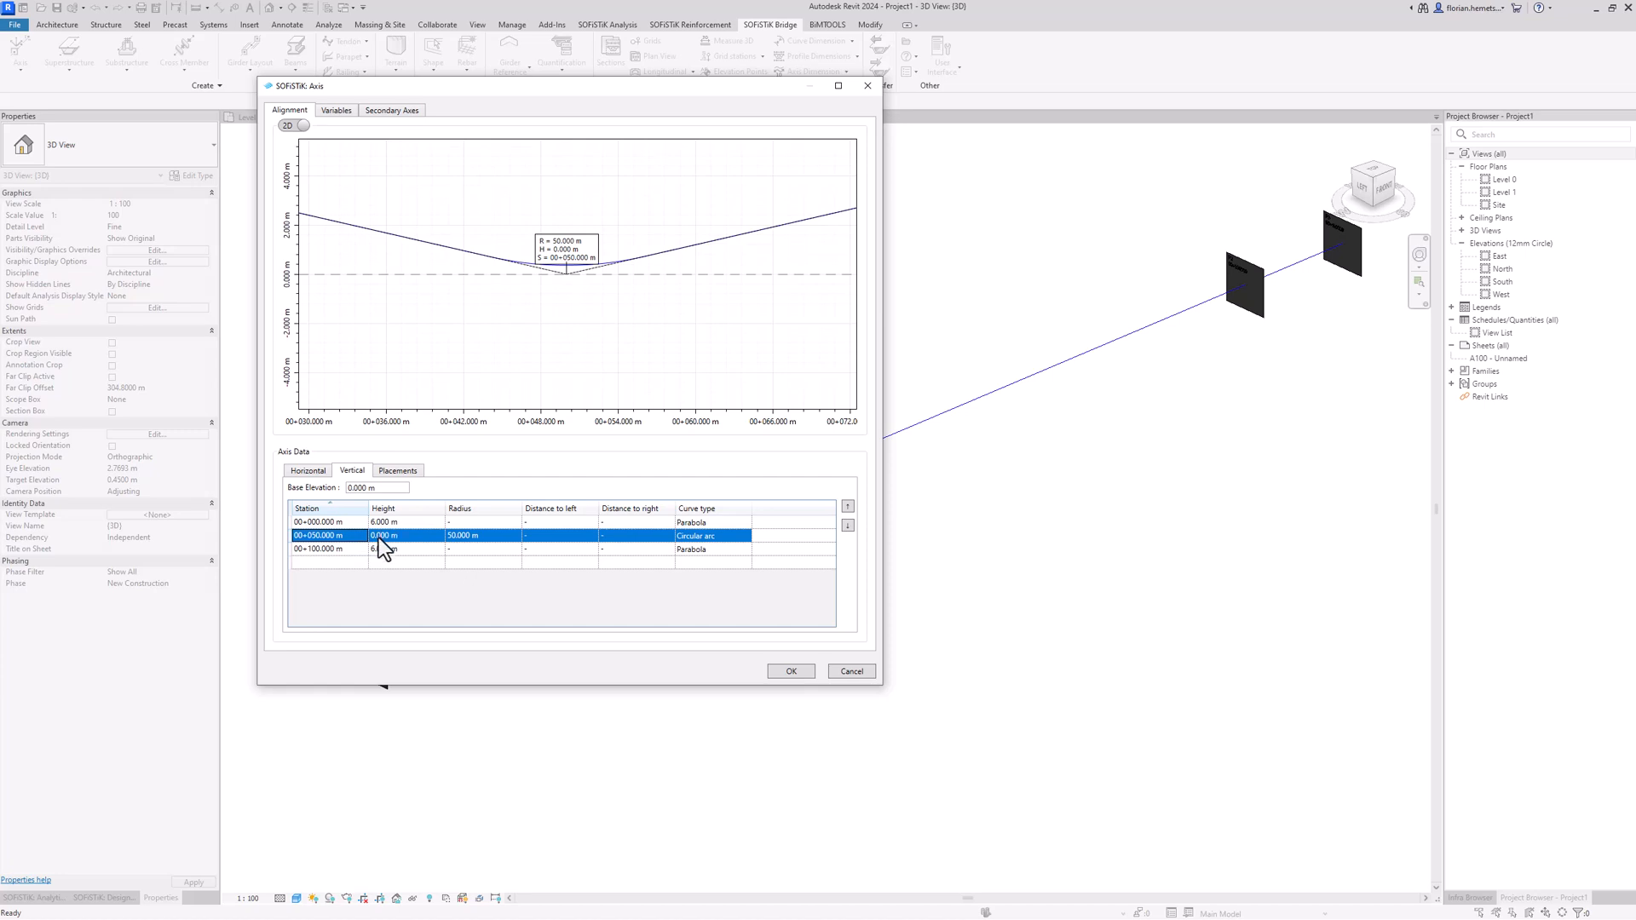
scroll(518, 325, down, 2)
scroll(518, 325, down, 3)
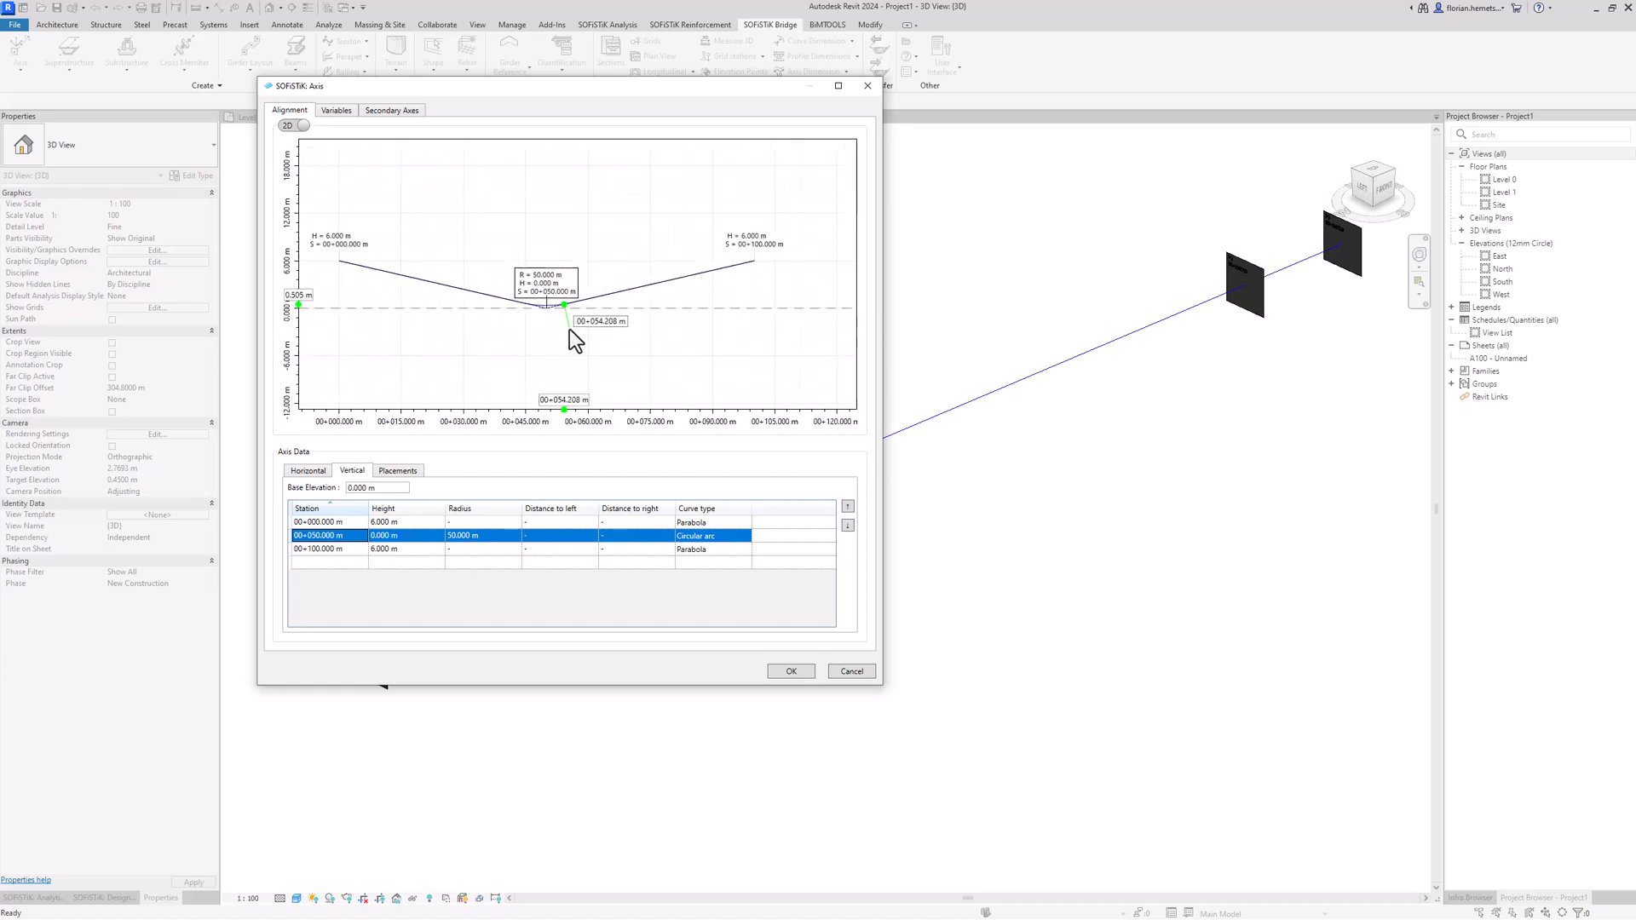
key(Delete)
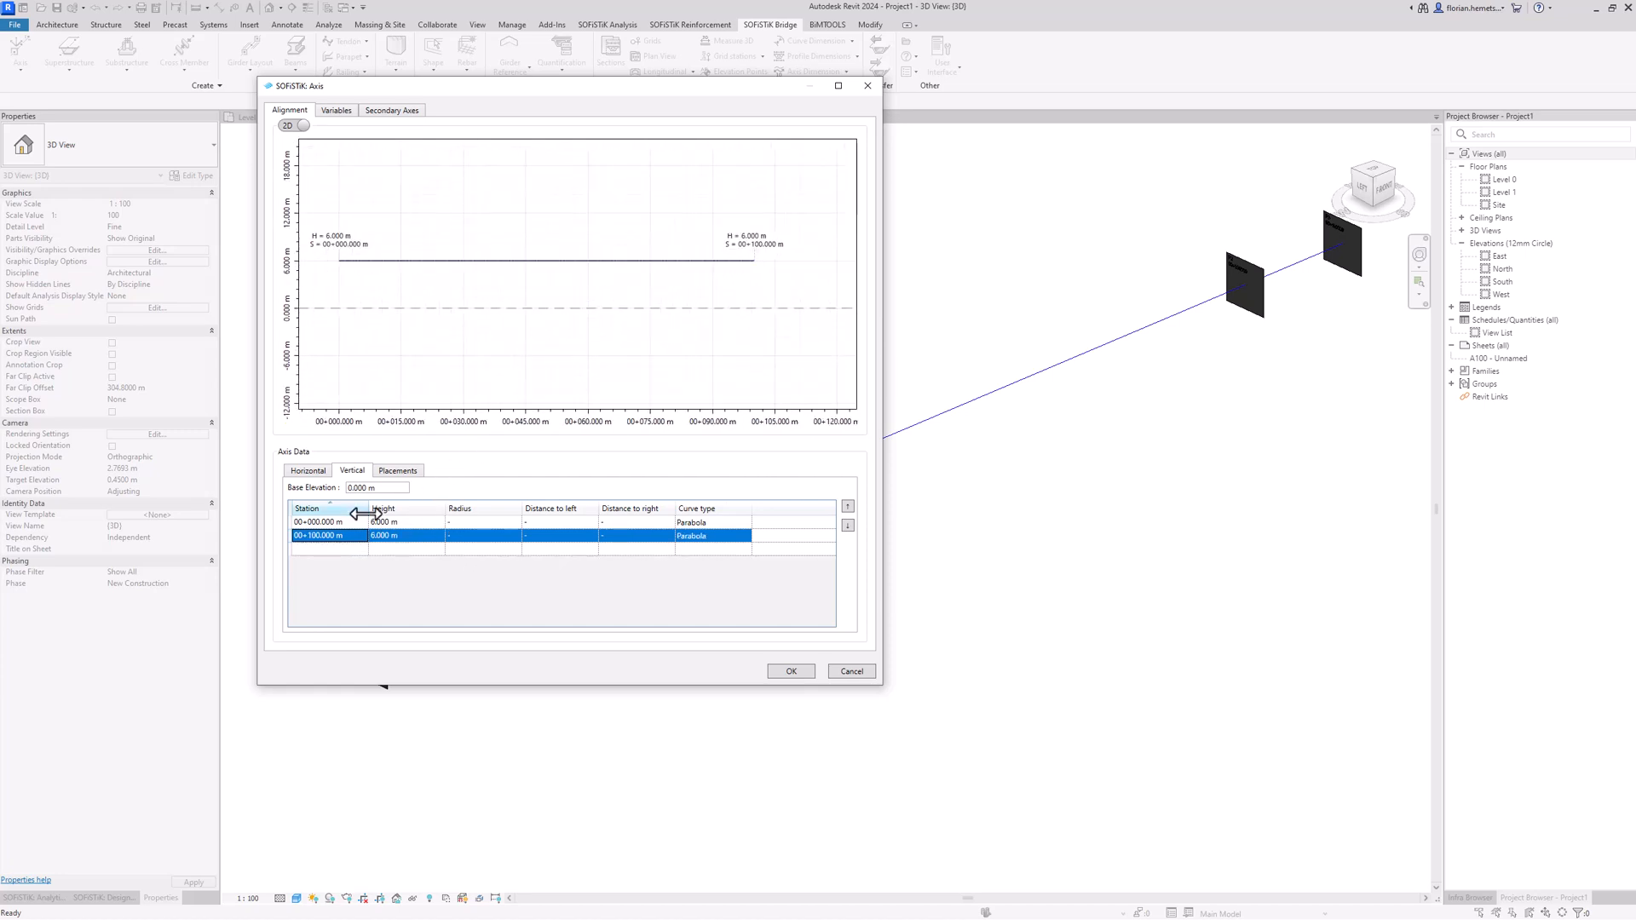
key(Down)
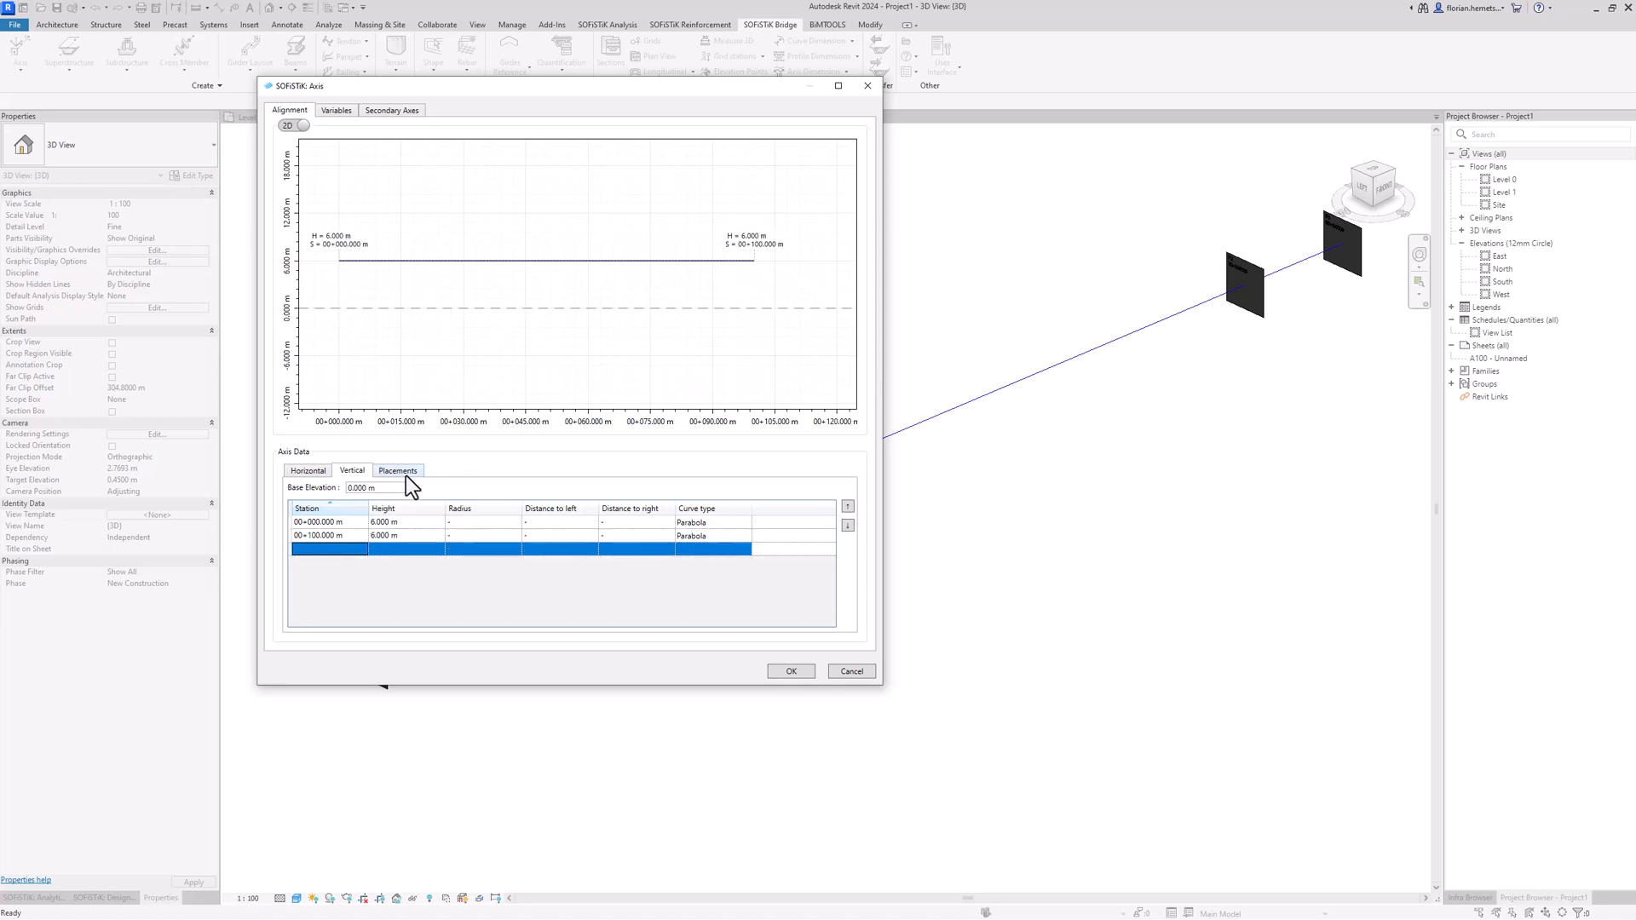
Move placement P1 of the axis to station 10 m.
click(402, 474)
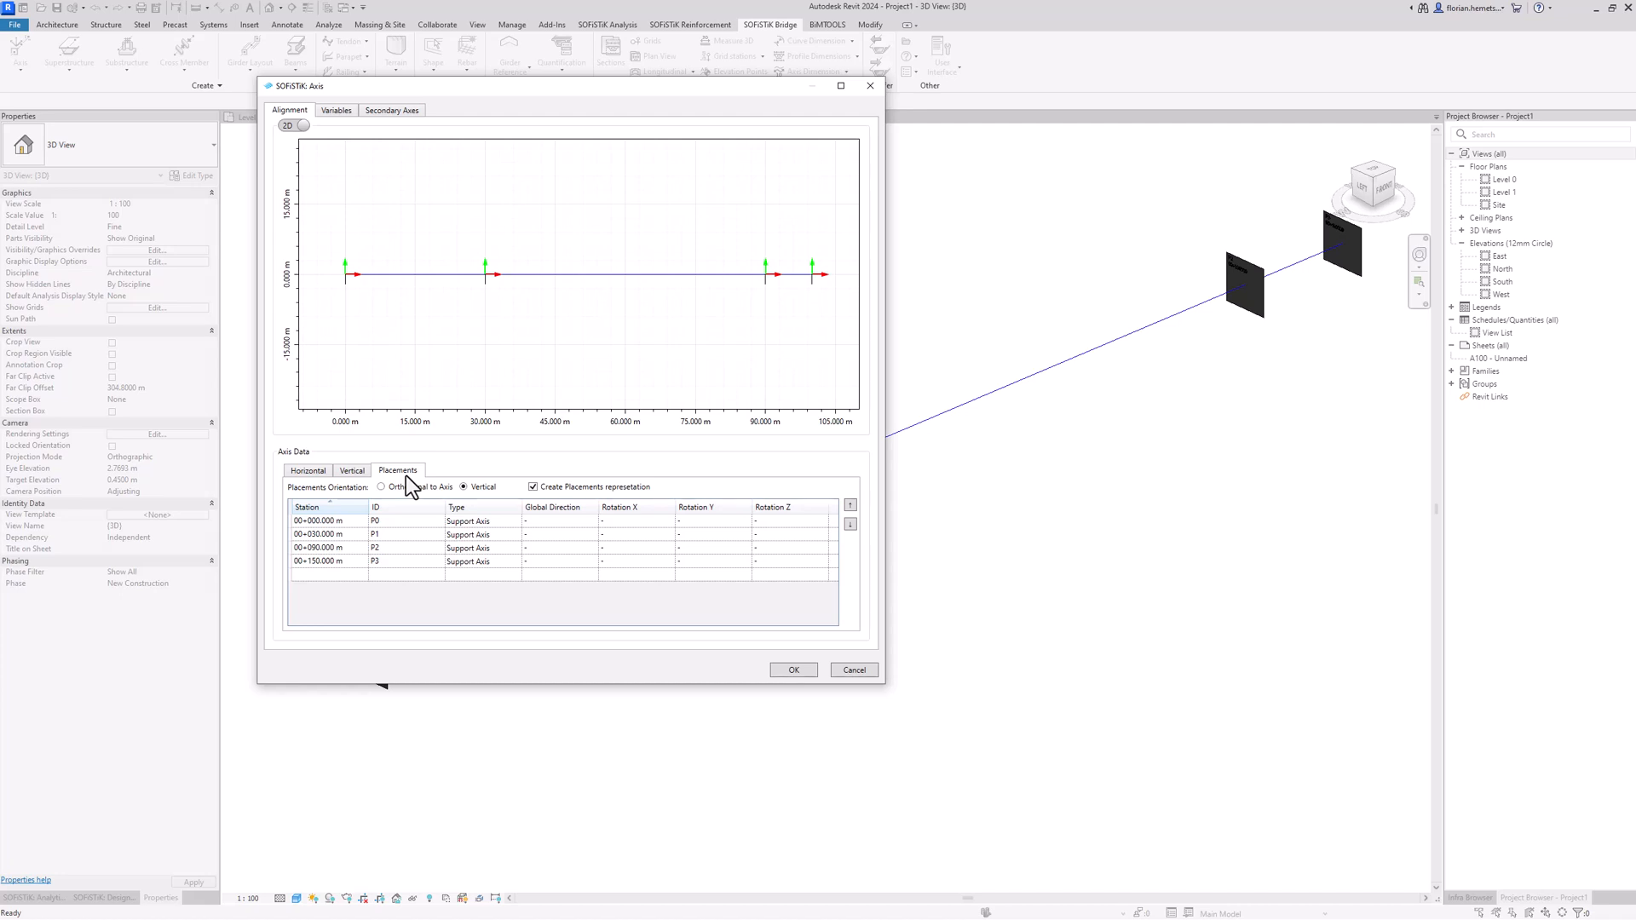
click(345, 535)
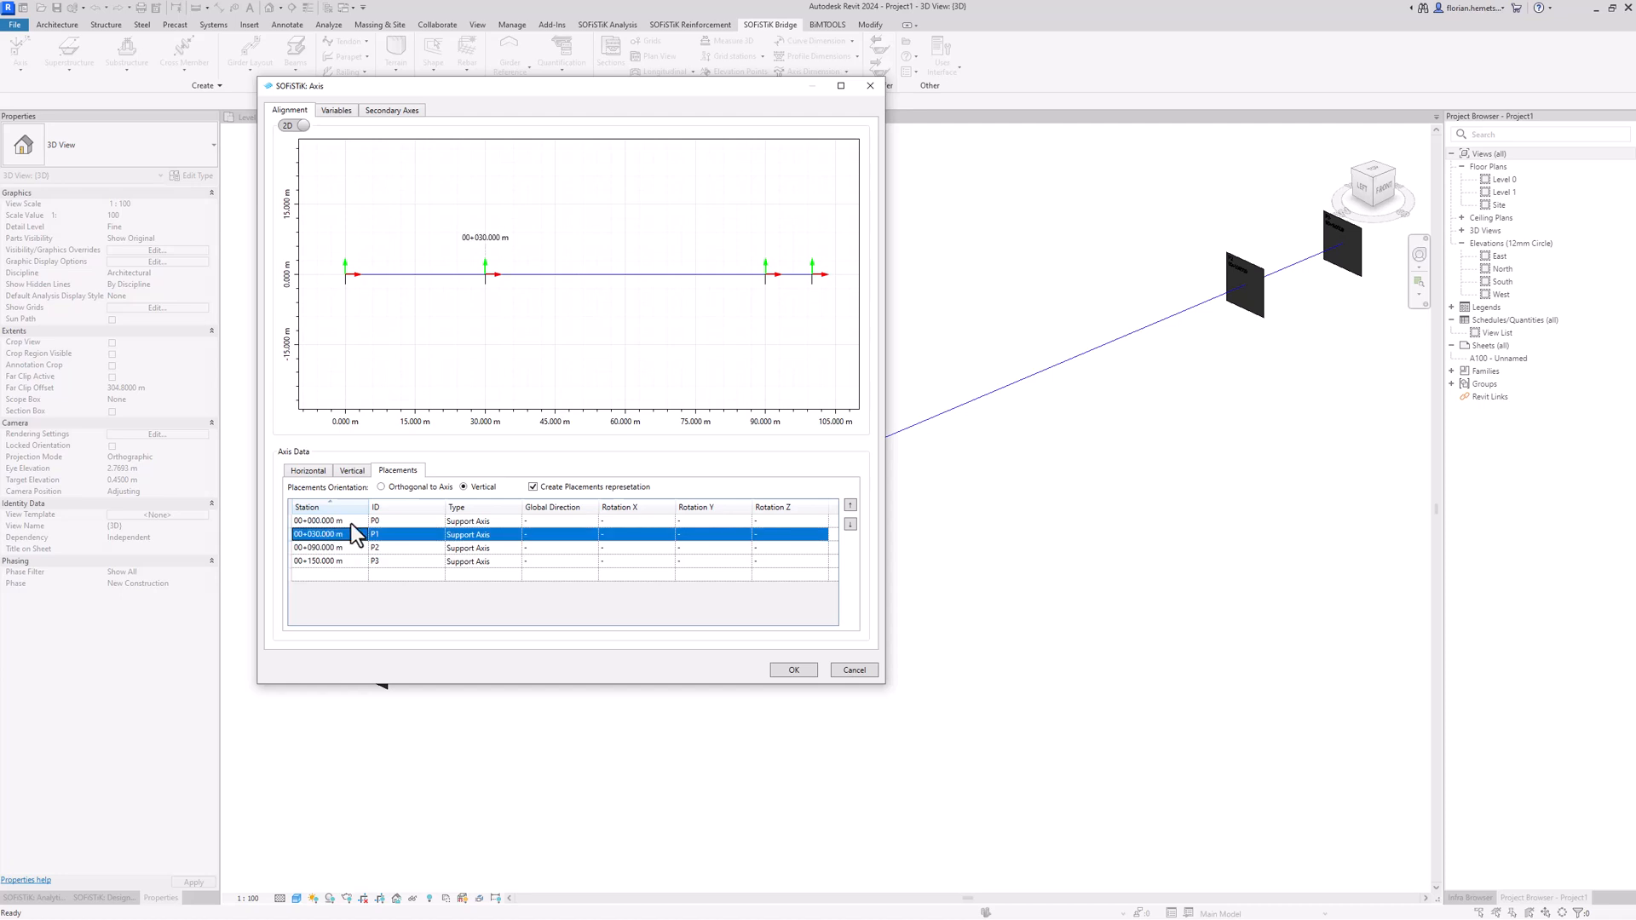
click(350, 535)
text(010)
click(346, 547)
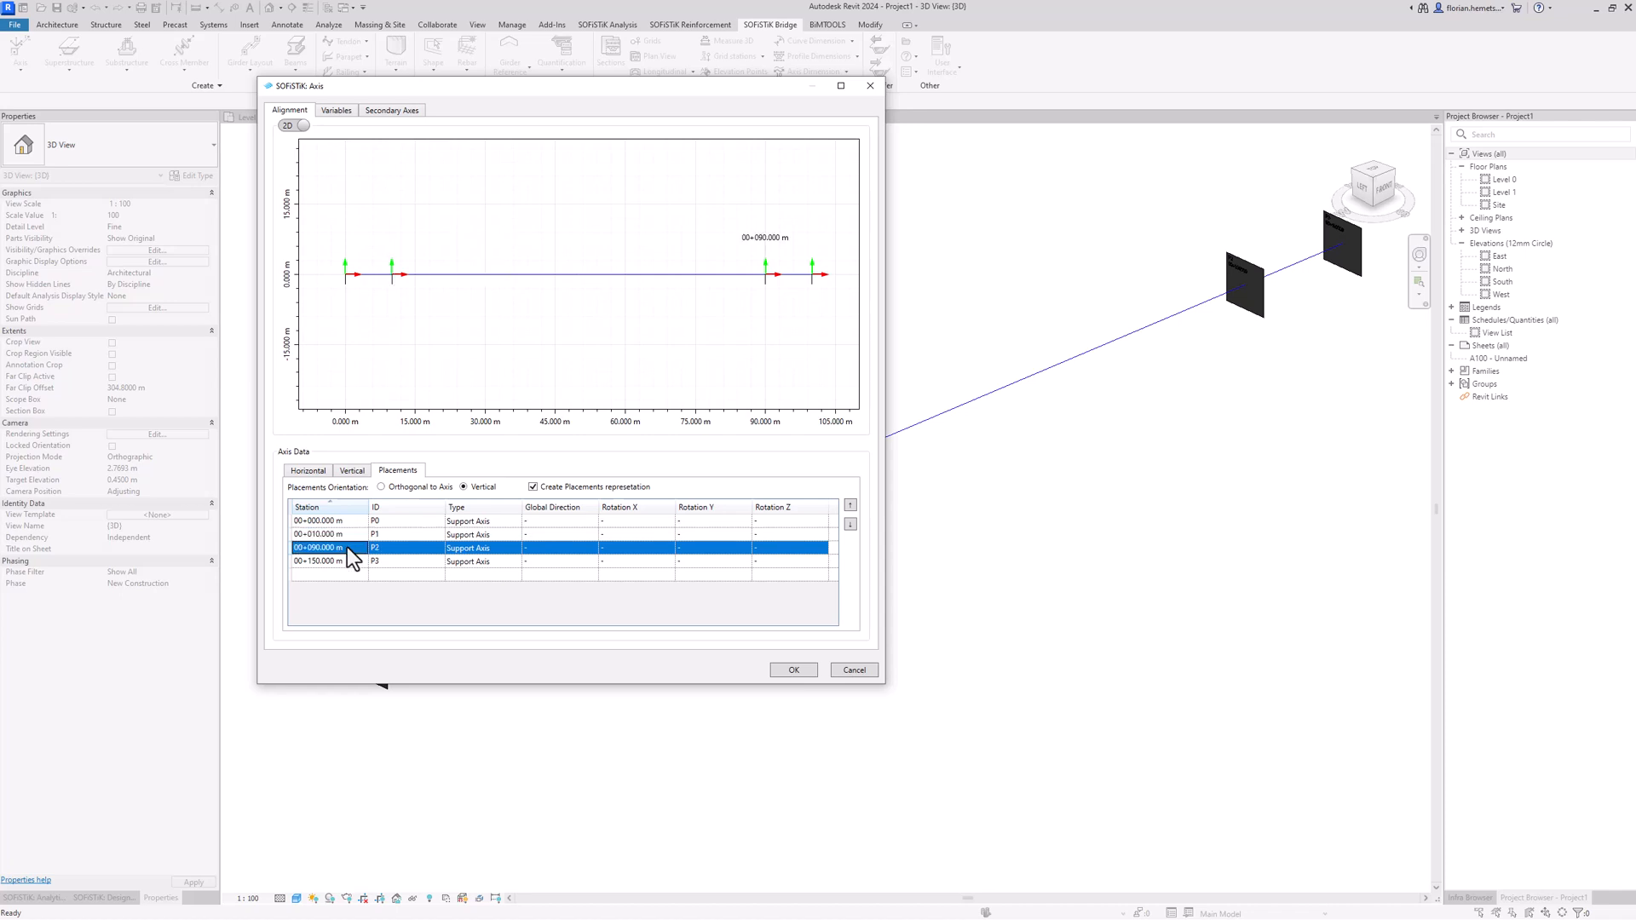
Move placement P2 of the axis to station 50 m and placement P3 to station 80 m.
click(352, 547)
text(50)
click(353, 561)
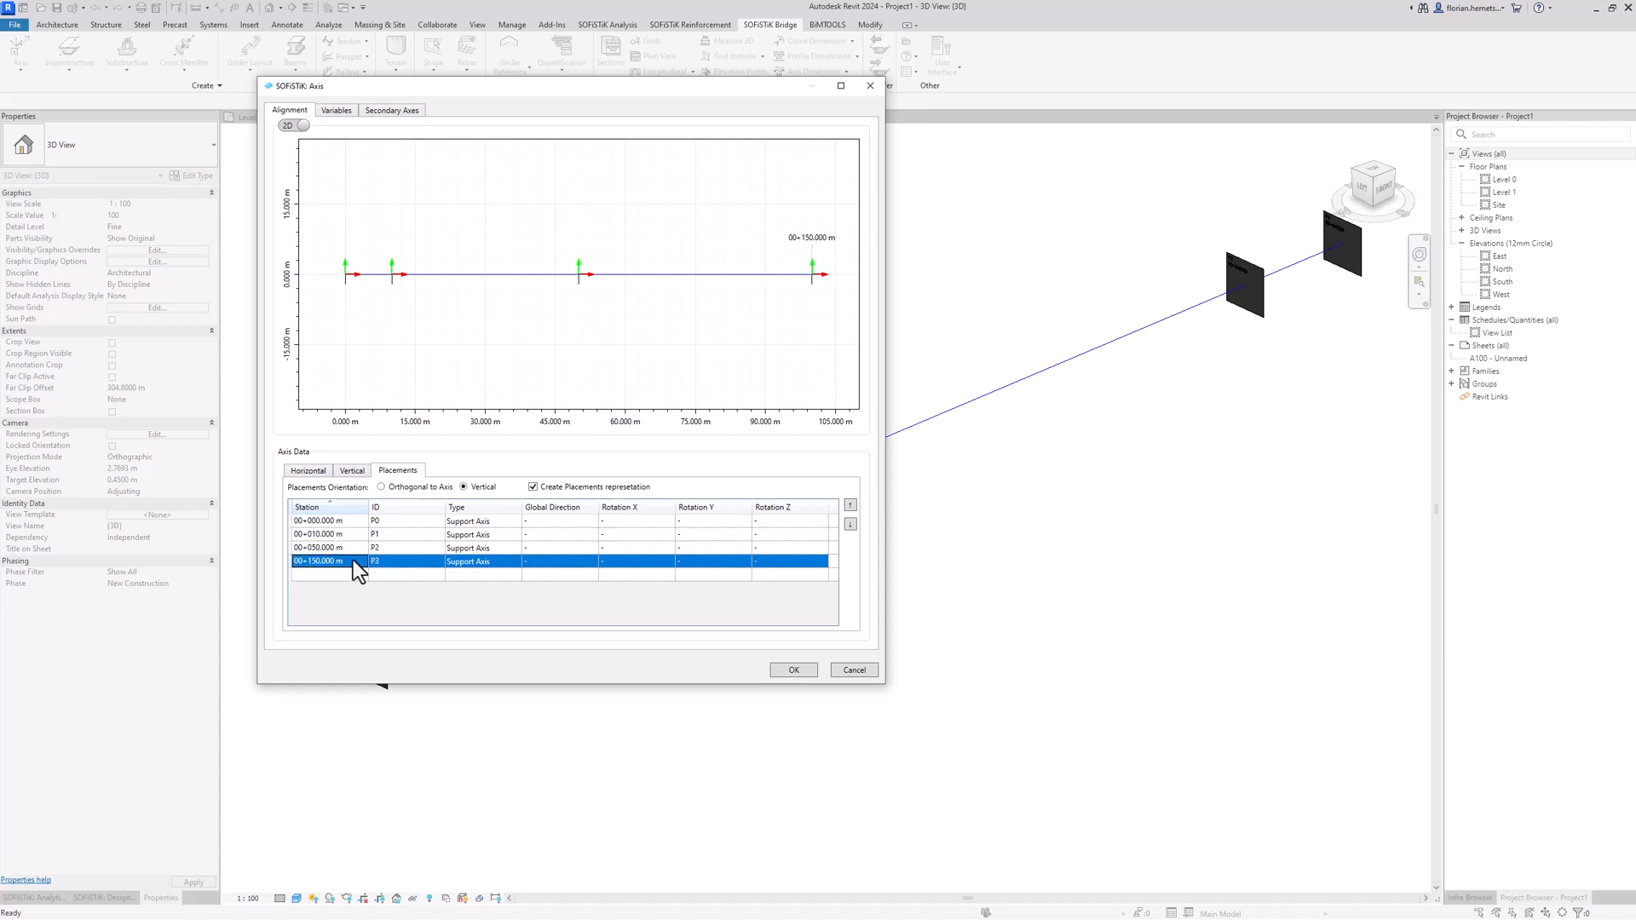
click(353, 561)
text(80)
click(353, 548)
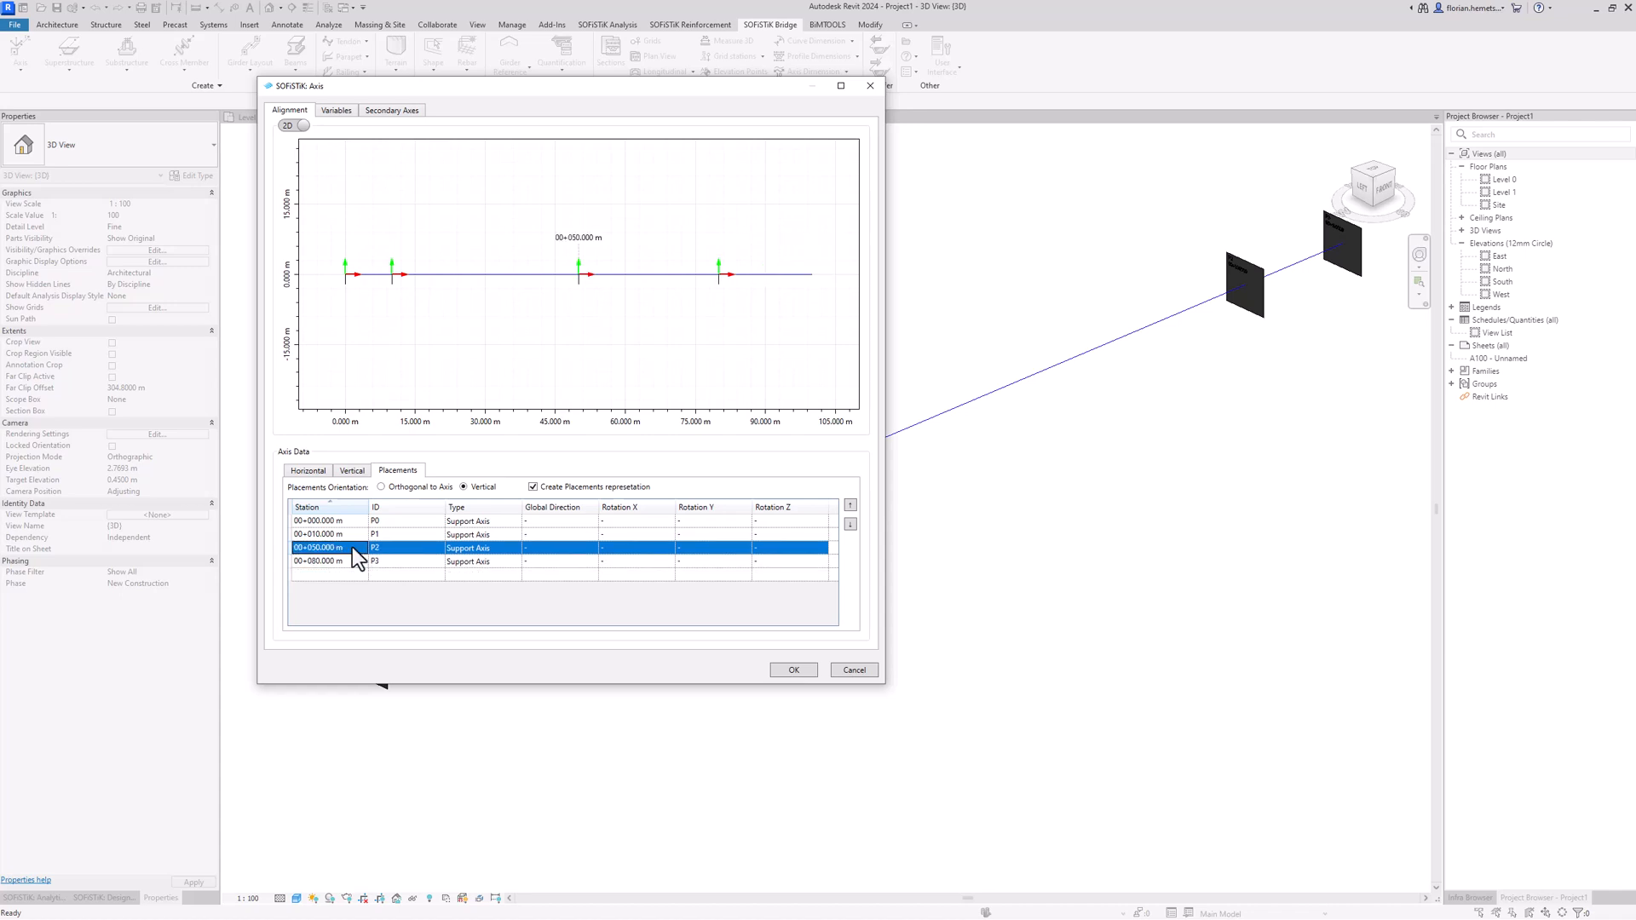
Change the type of placement P0 to Excess beginning and apply the axis changes.
click(519, 524)
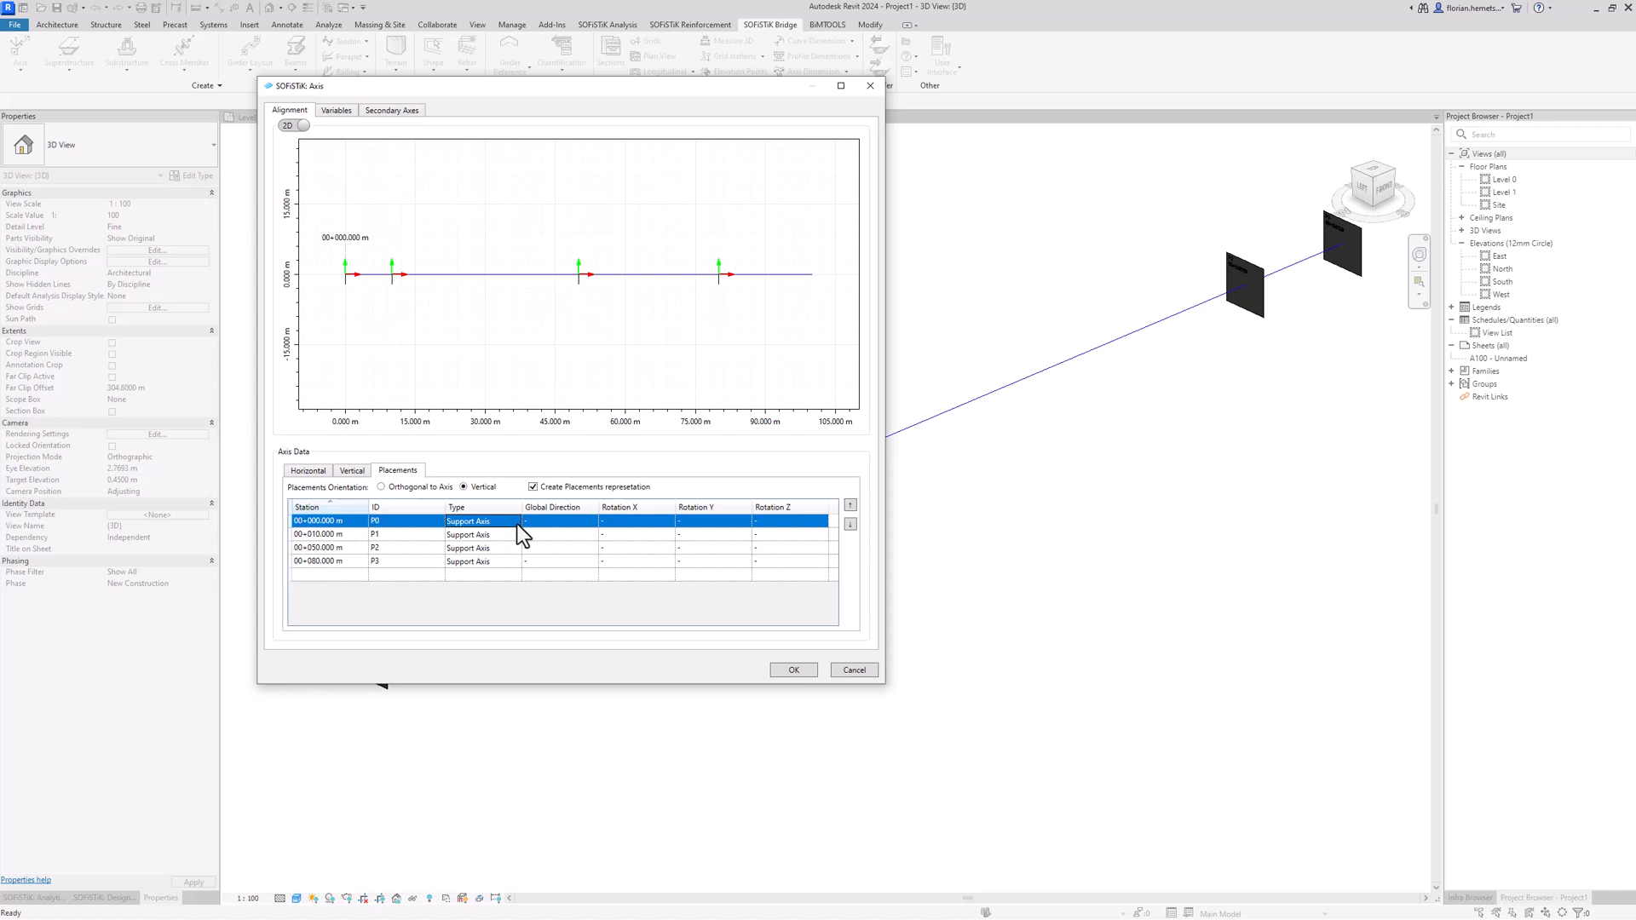
click(518, 524)
click(519, 524)
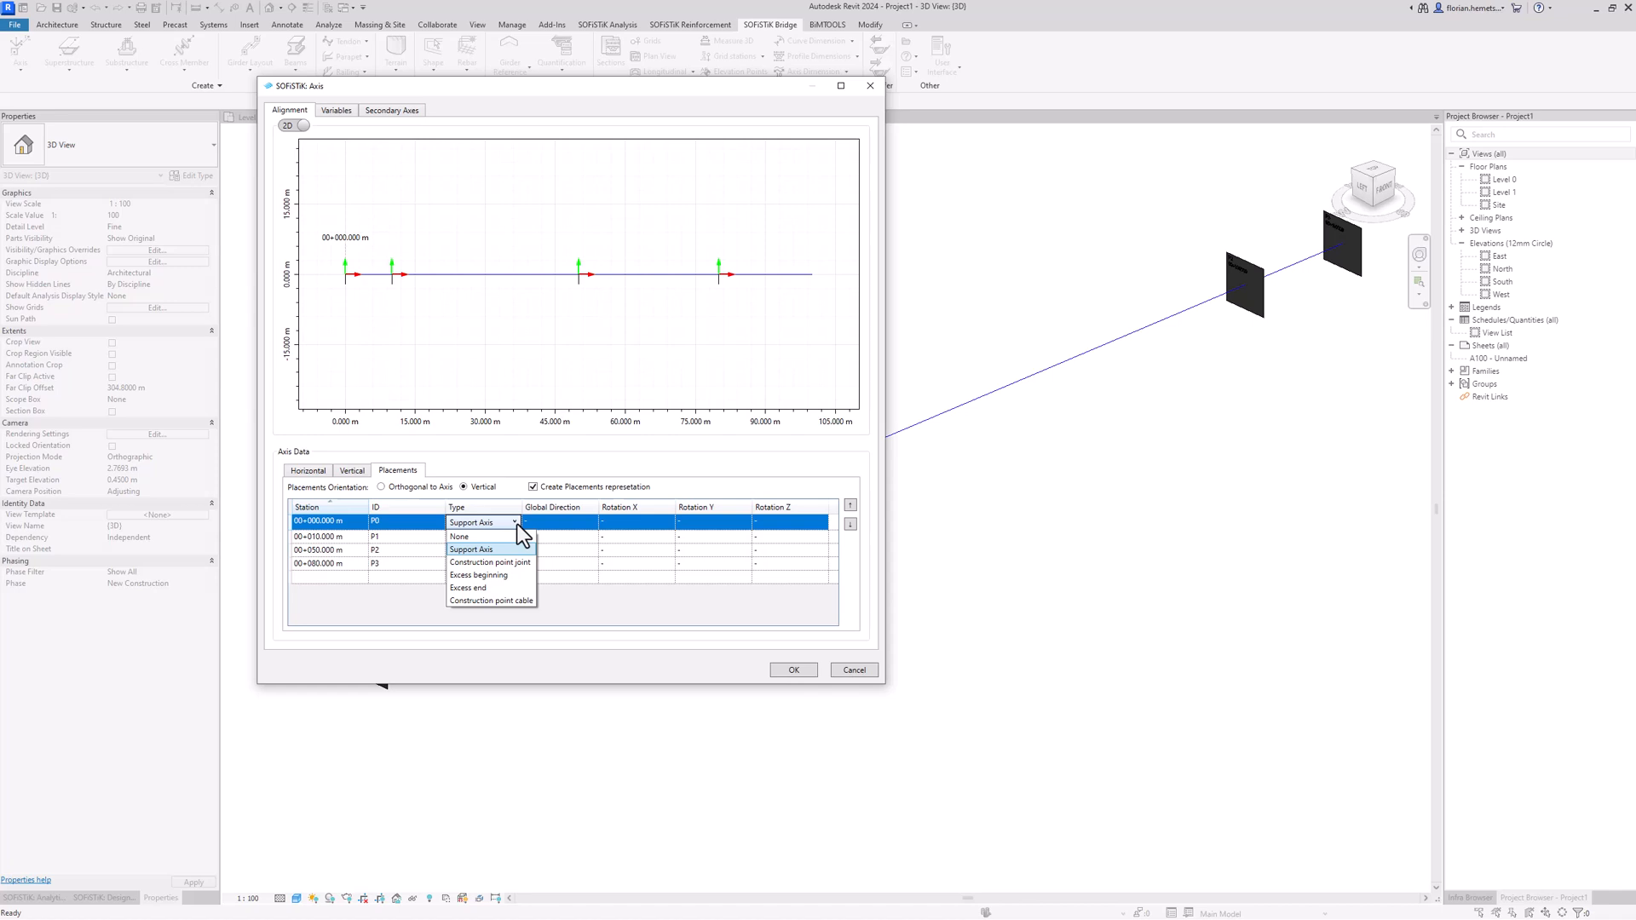
click(503, 576)
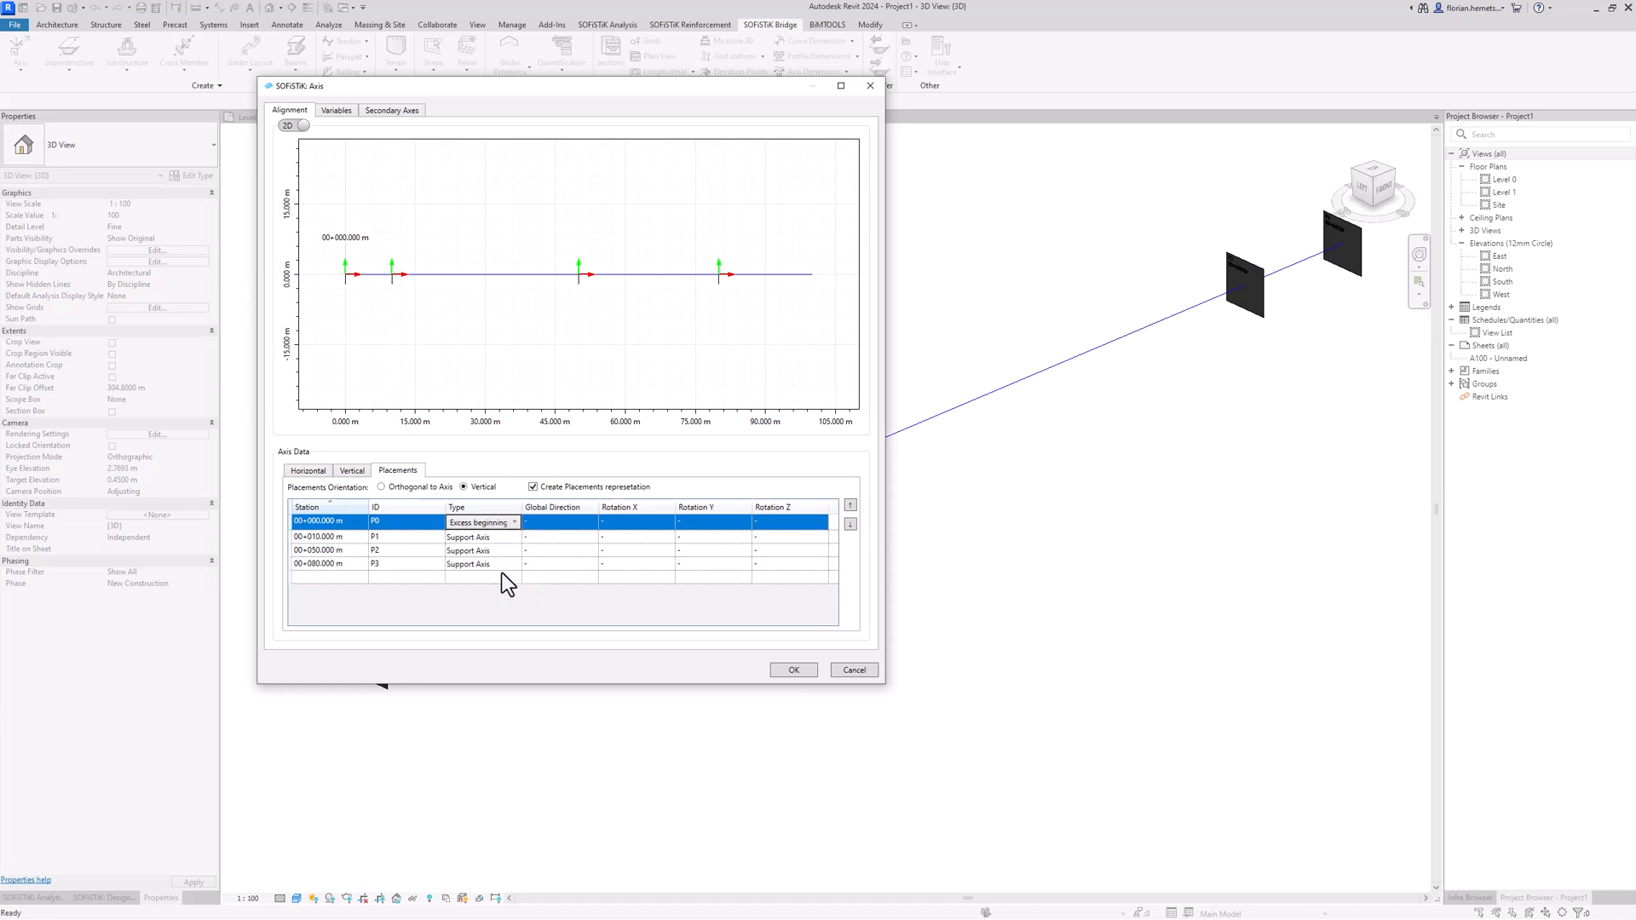
click(468, 537)
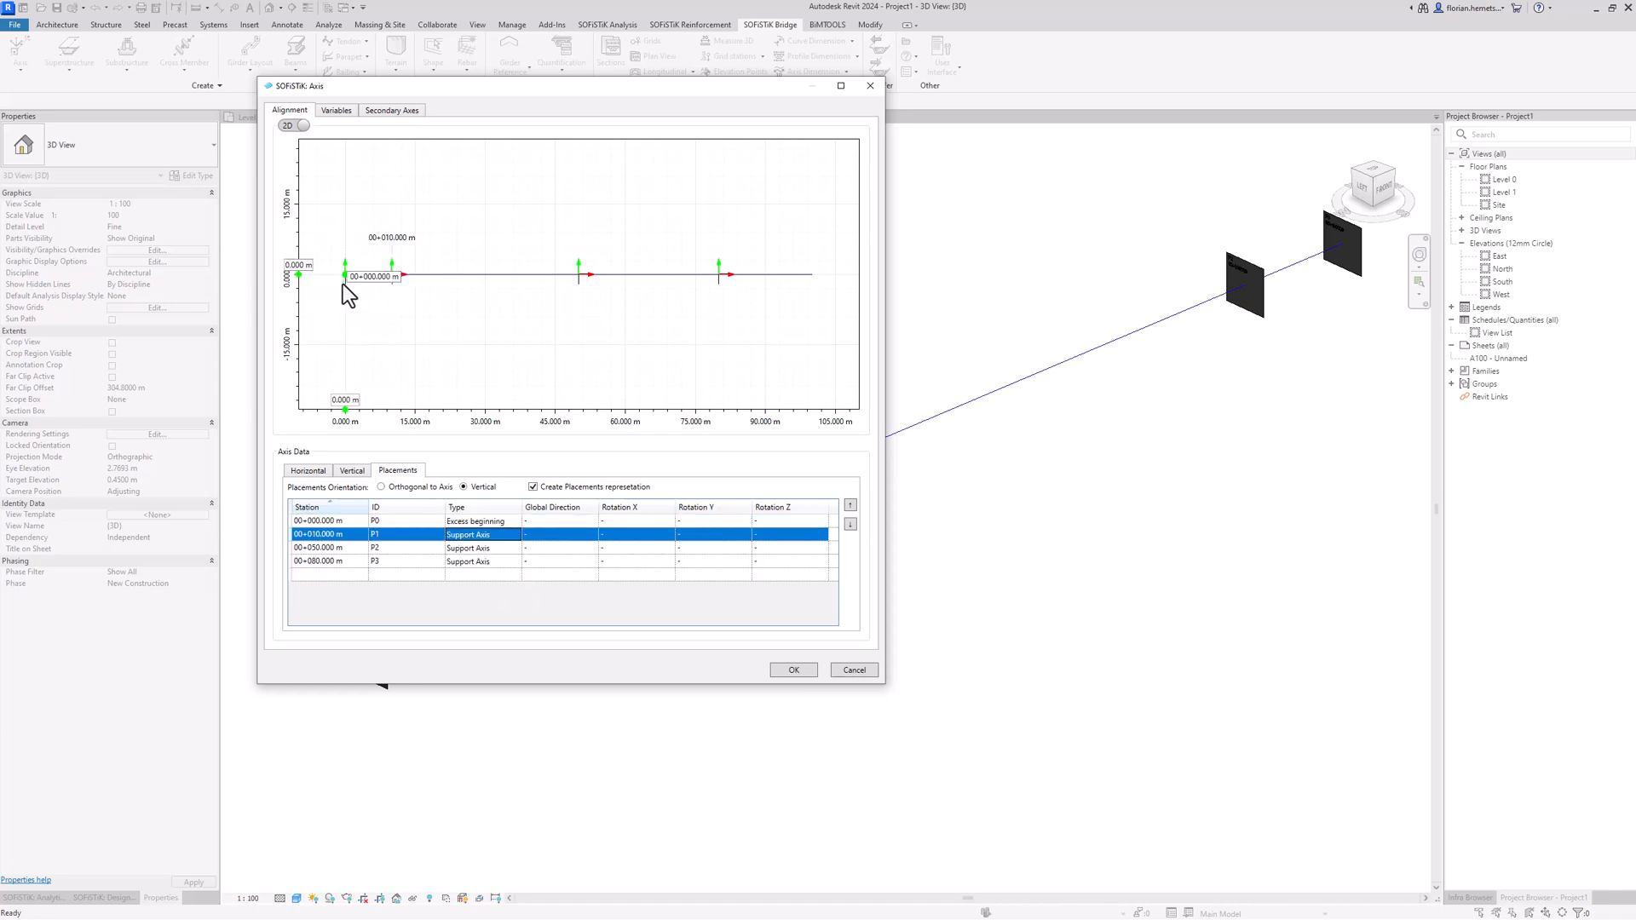
click(780, 668)
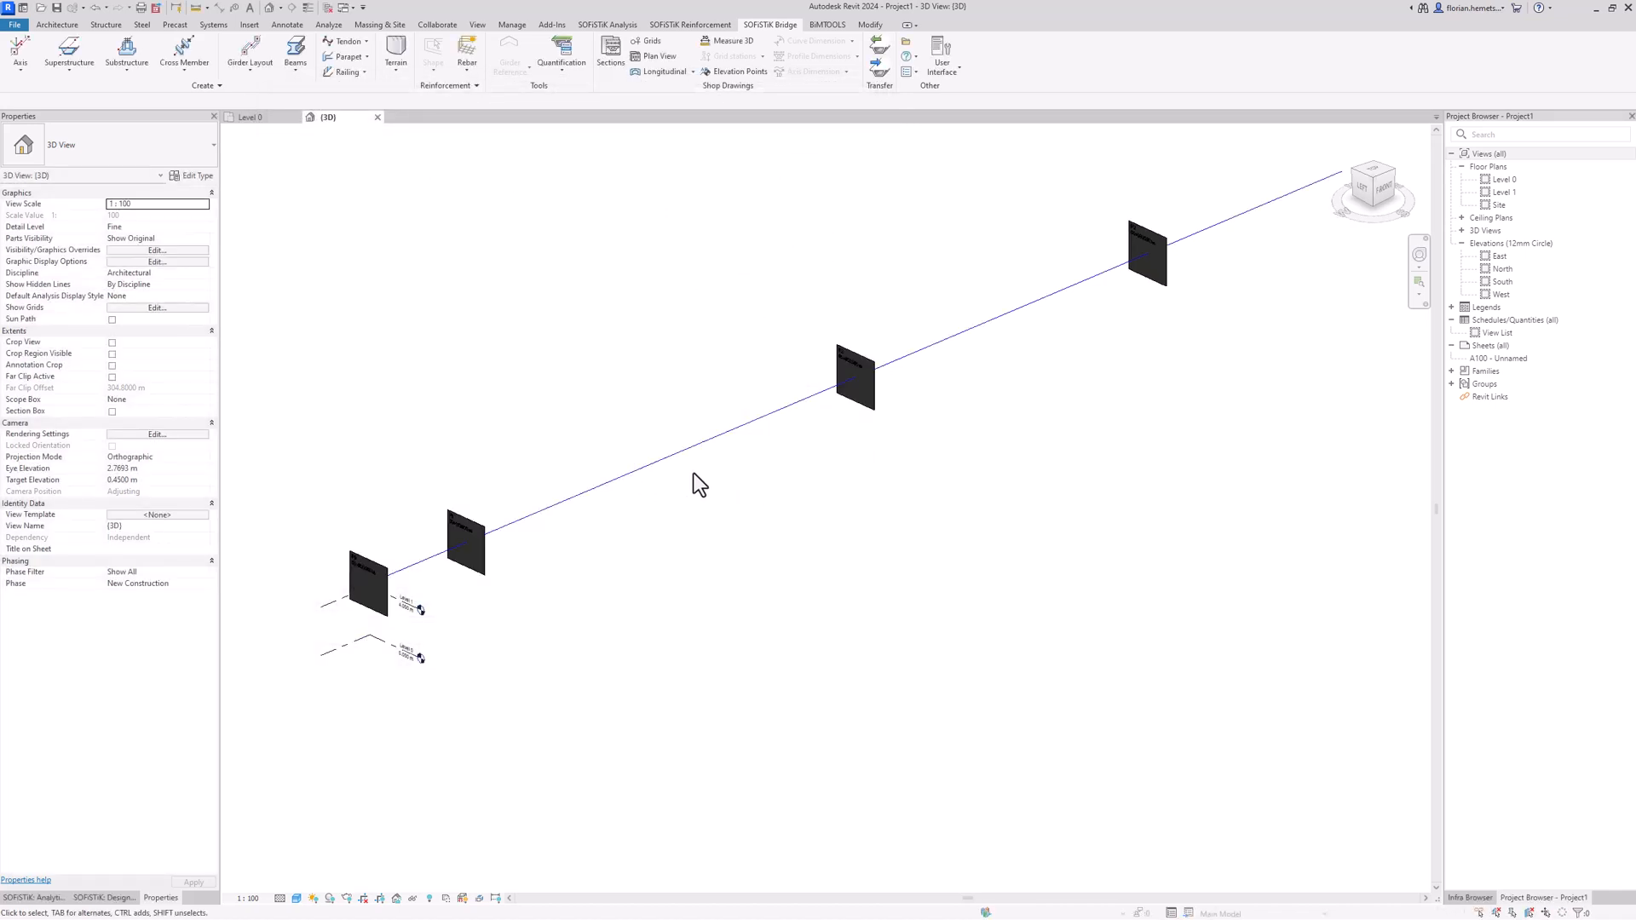
Examine the labels and stations of placements P0 to P3 along the axis in the 3D view.
scroll(694, 462, down, 2)
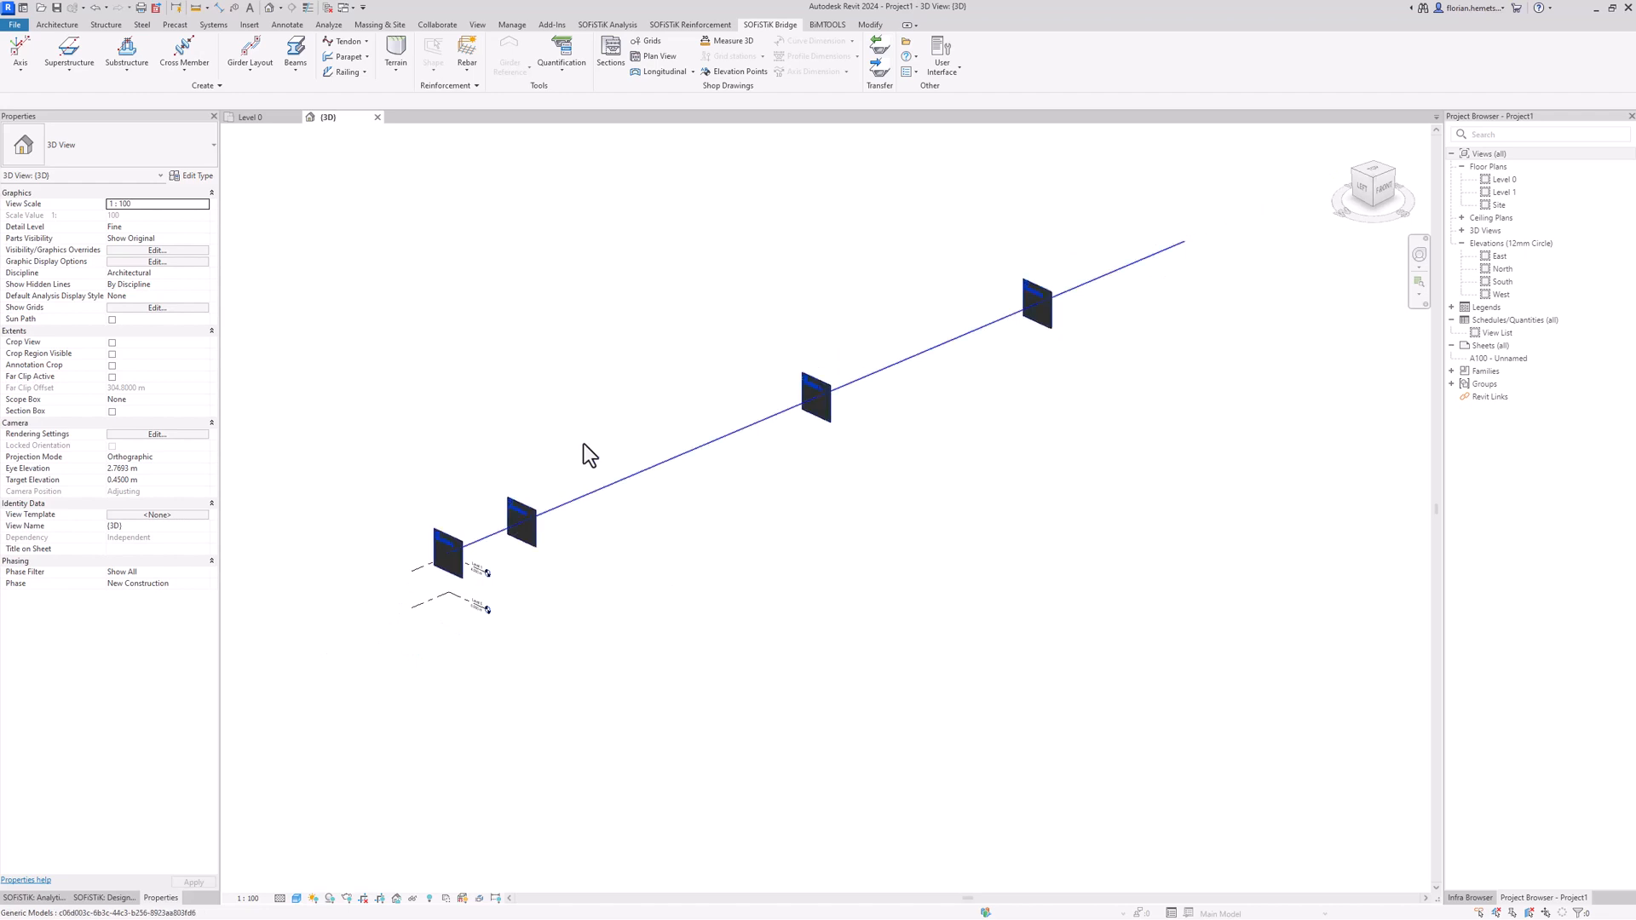
scroll(486, 550, up, 4)
scroll(498, 539, up, 2)
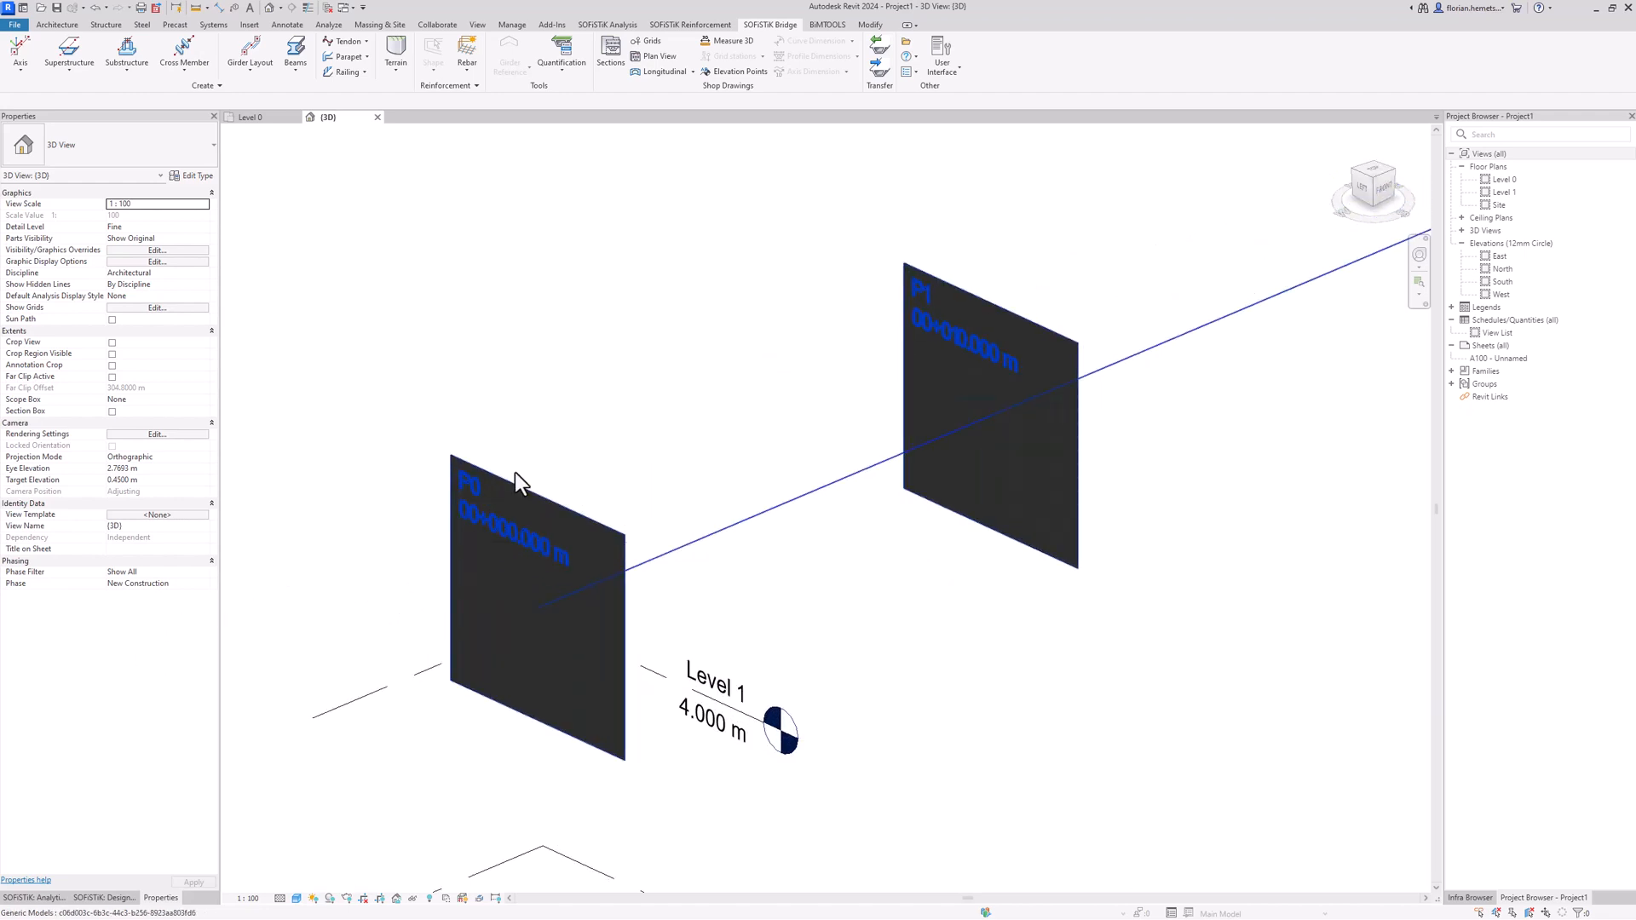
scroll(895, 347, down, 4)
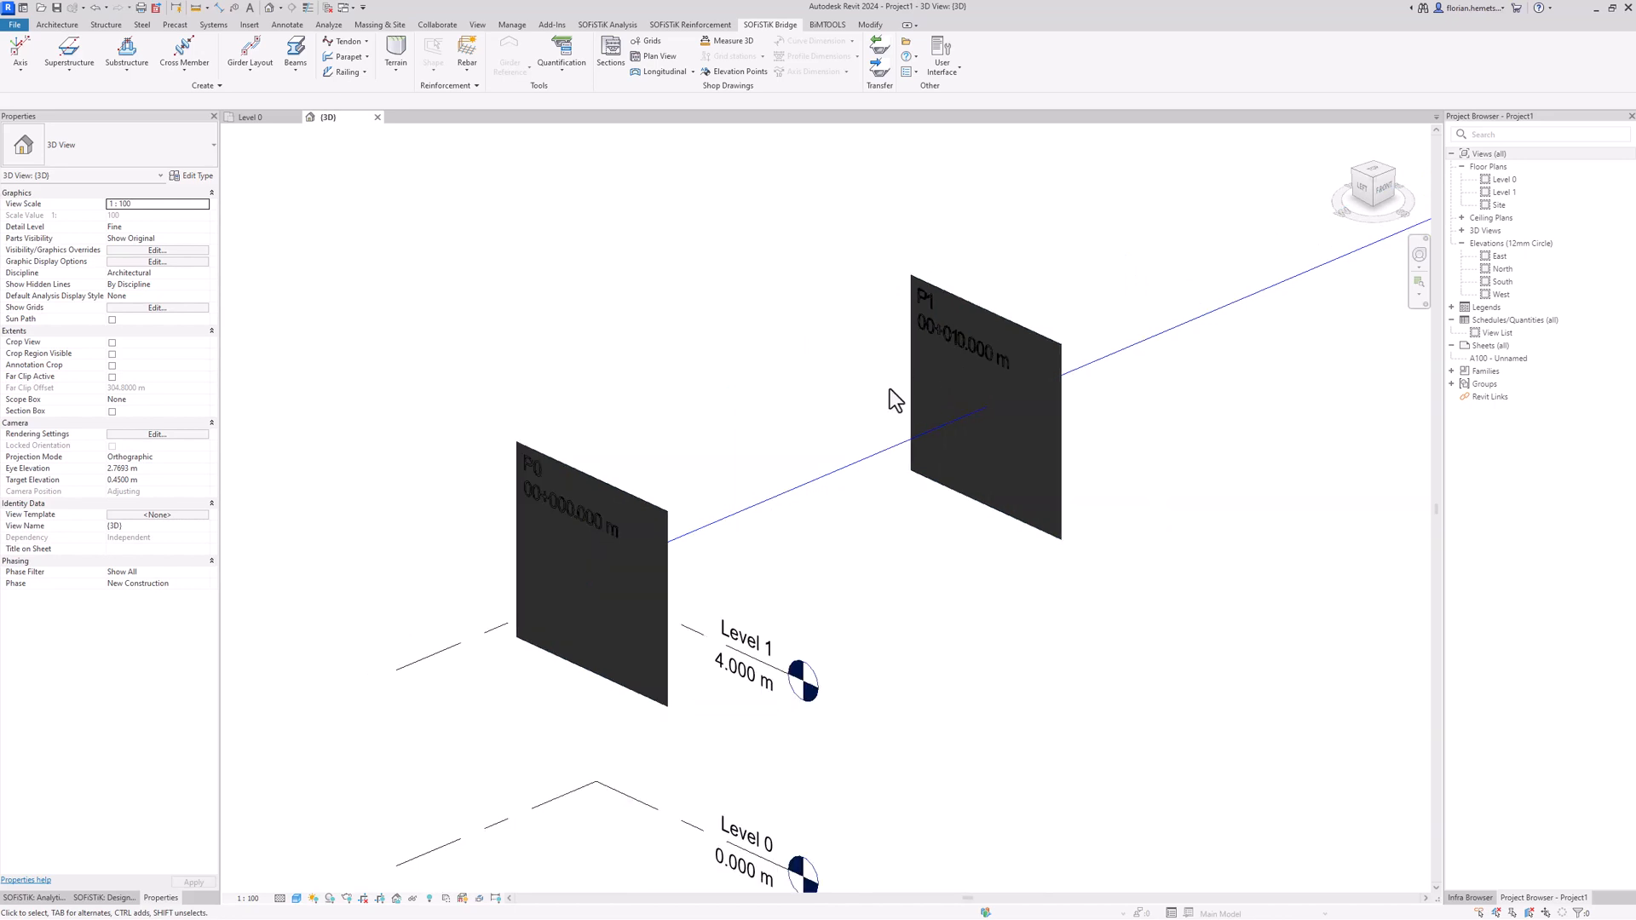
middle_drag(1322, 395, 903, 511)
scroll(903, 474, up, 2)
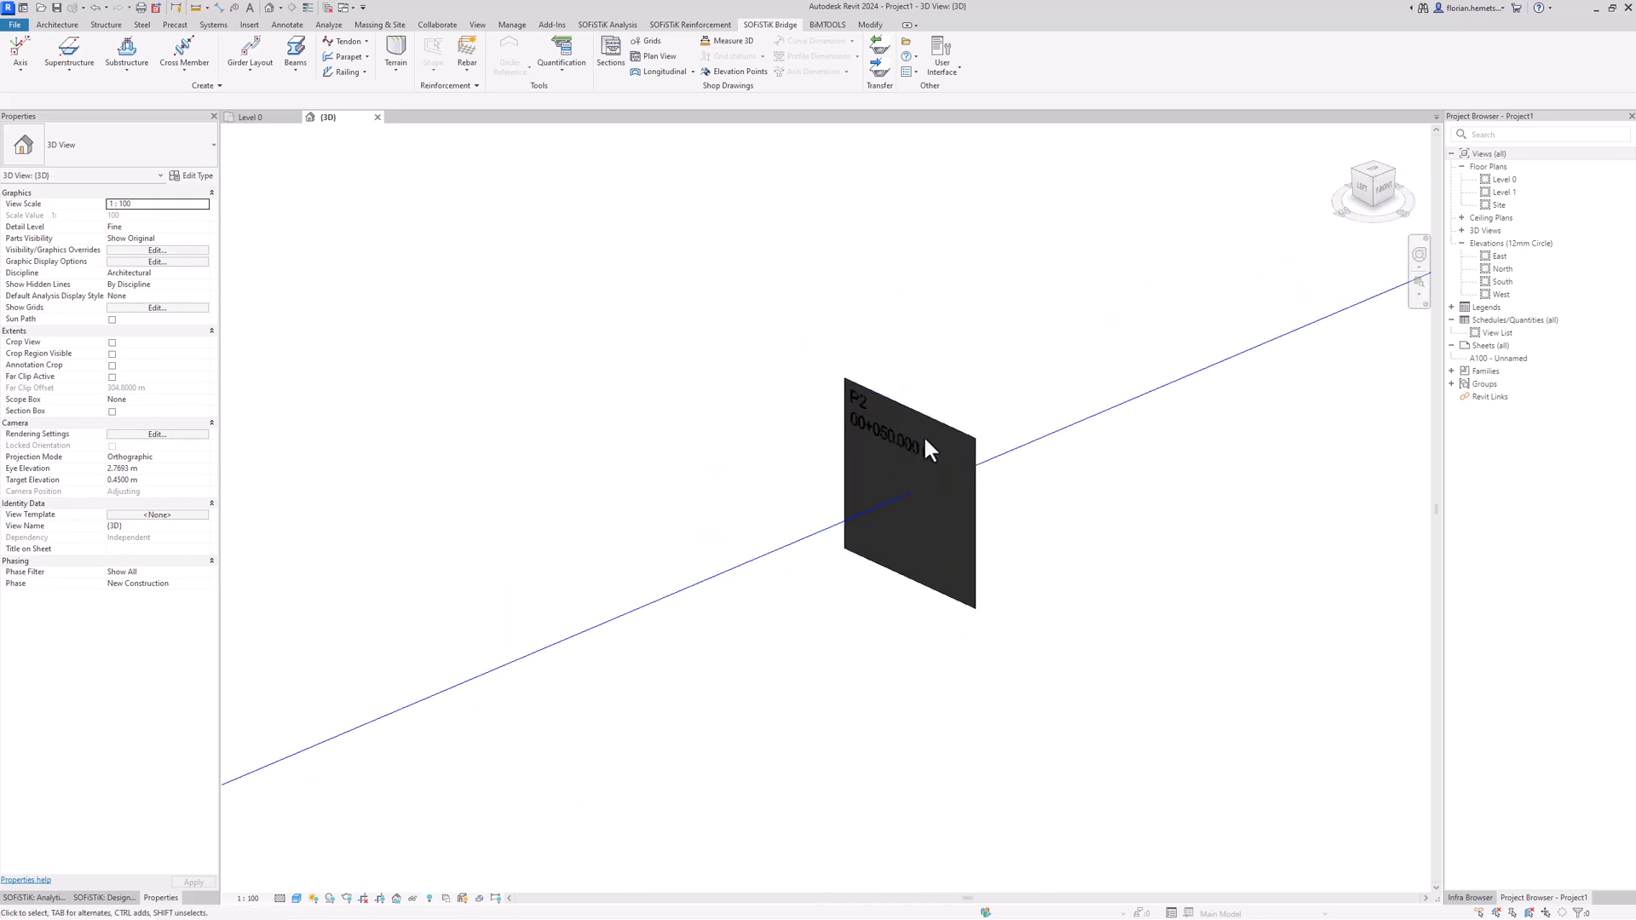
middle_drag(1117, 434, 549, 746)
middle_drag(981, 513, 545, 645)
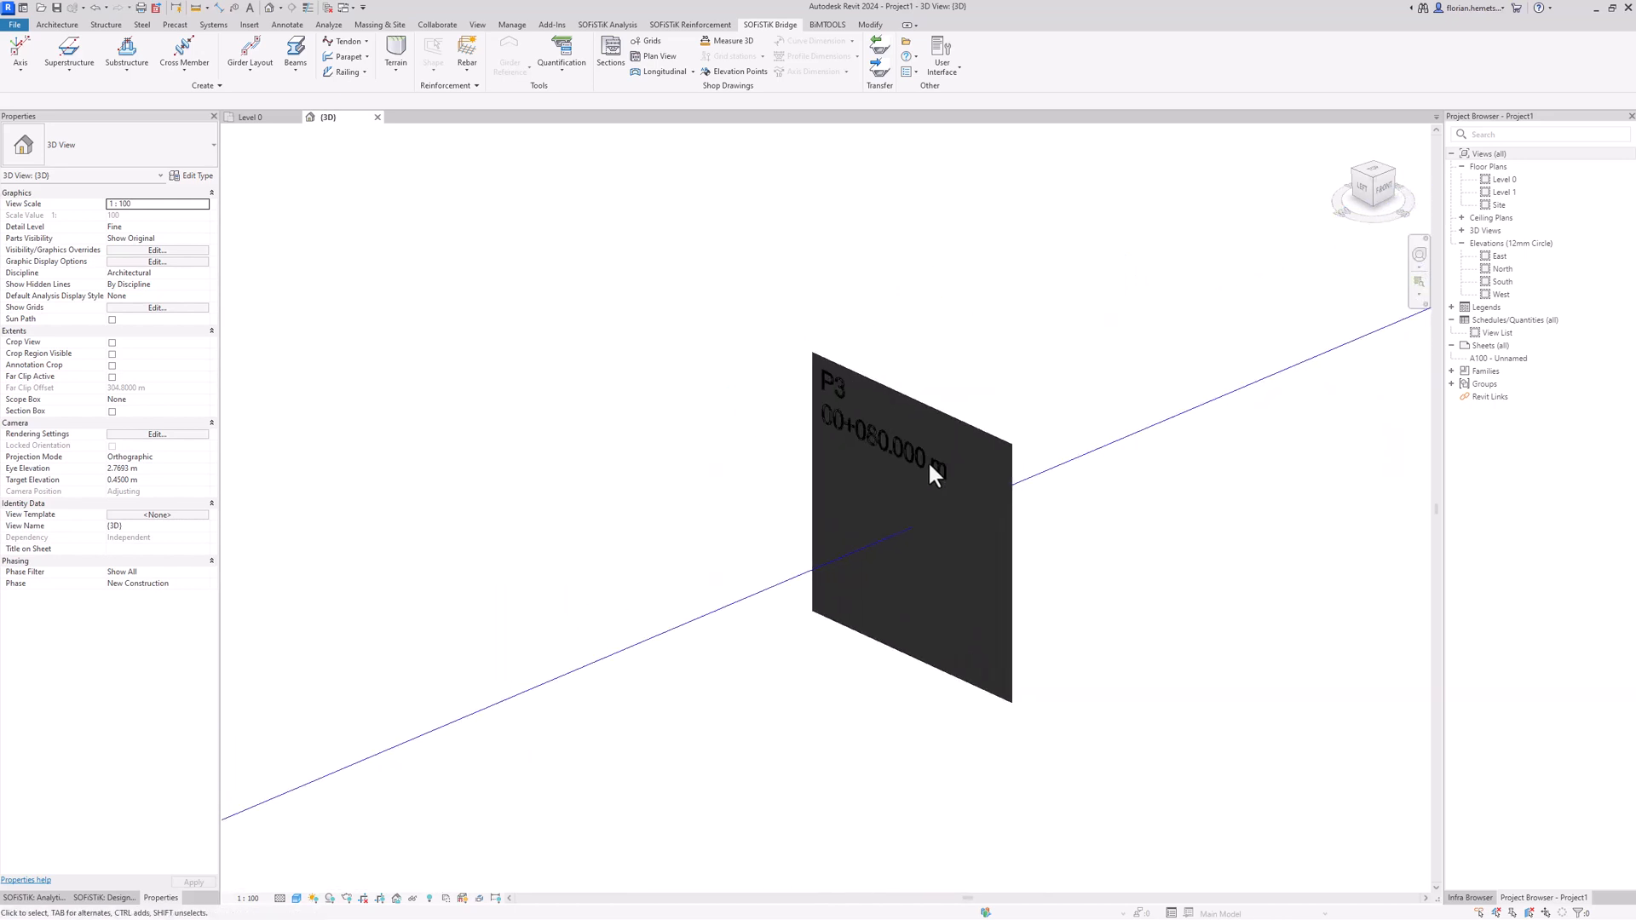
scroll(980, 451, down, 2)
scroll(780, 545, down, 2)
scroll(780, 545, down, 1)
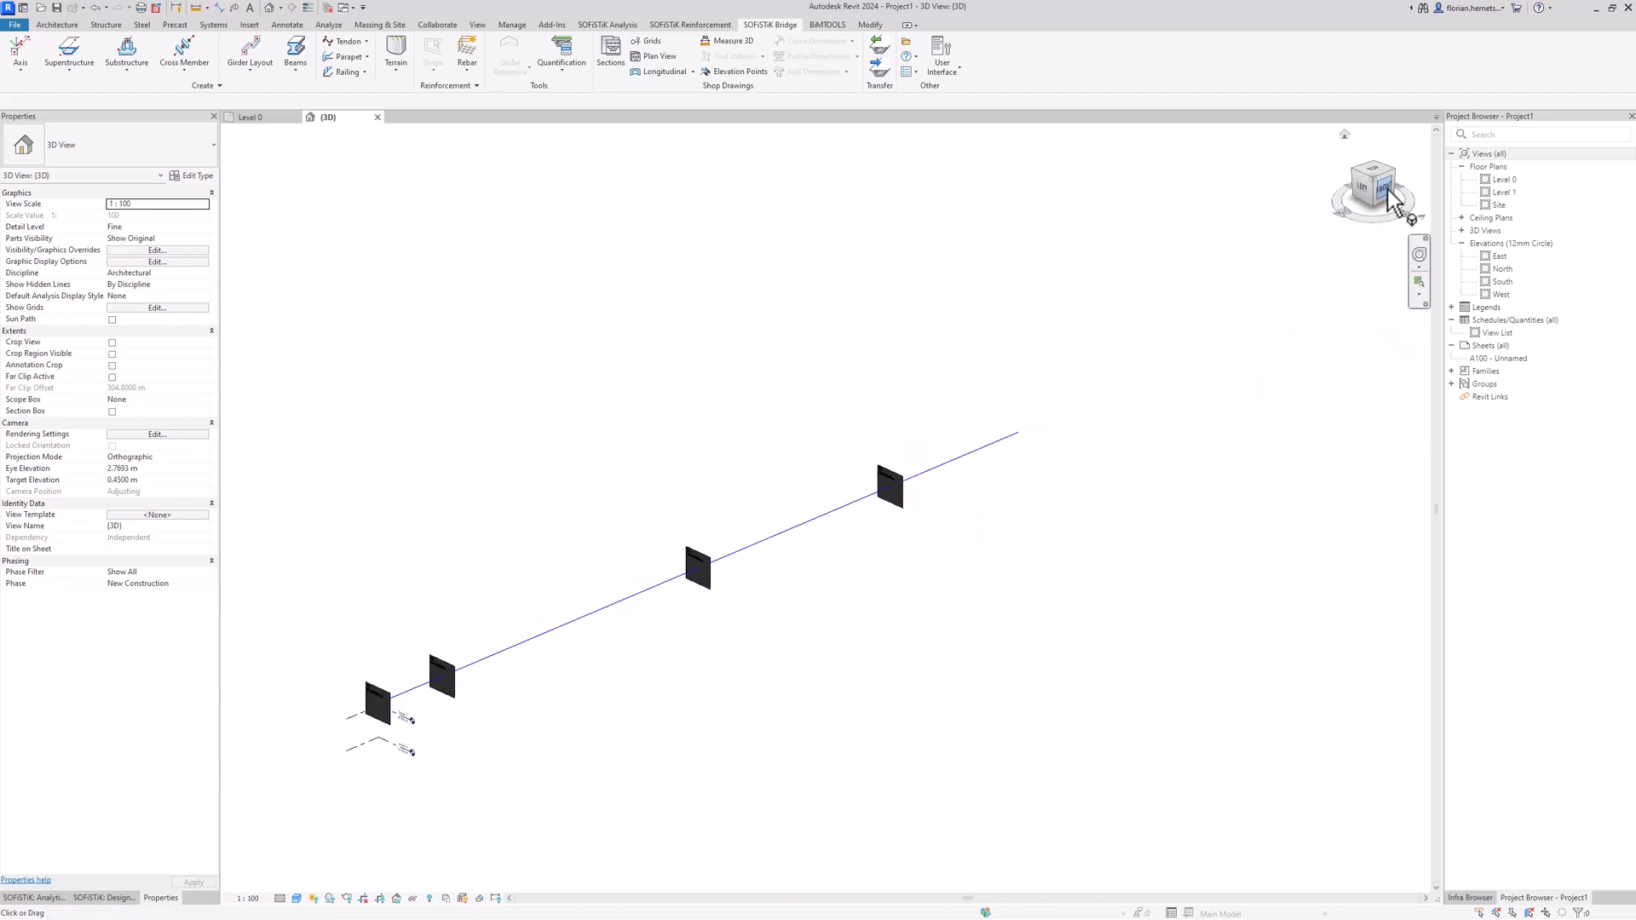
Check the axis height against Level 0 and Level 1 from the front, and return to an isometric view.
click(1384, 187)
scroll(477, 505, up, 3)
scroll(478, 503, up, 4)
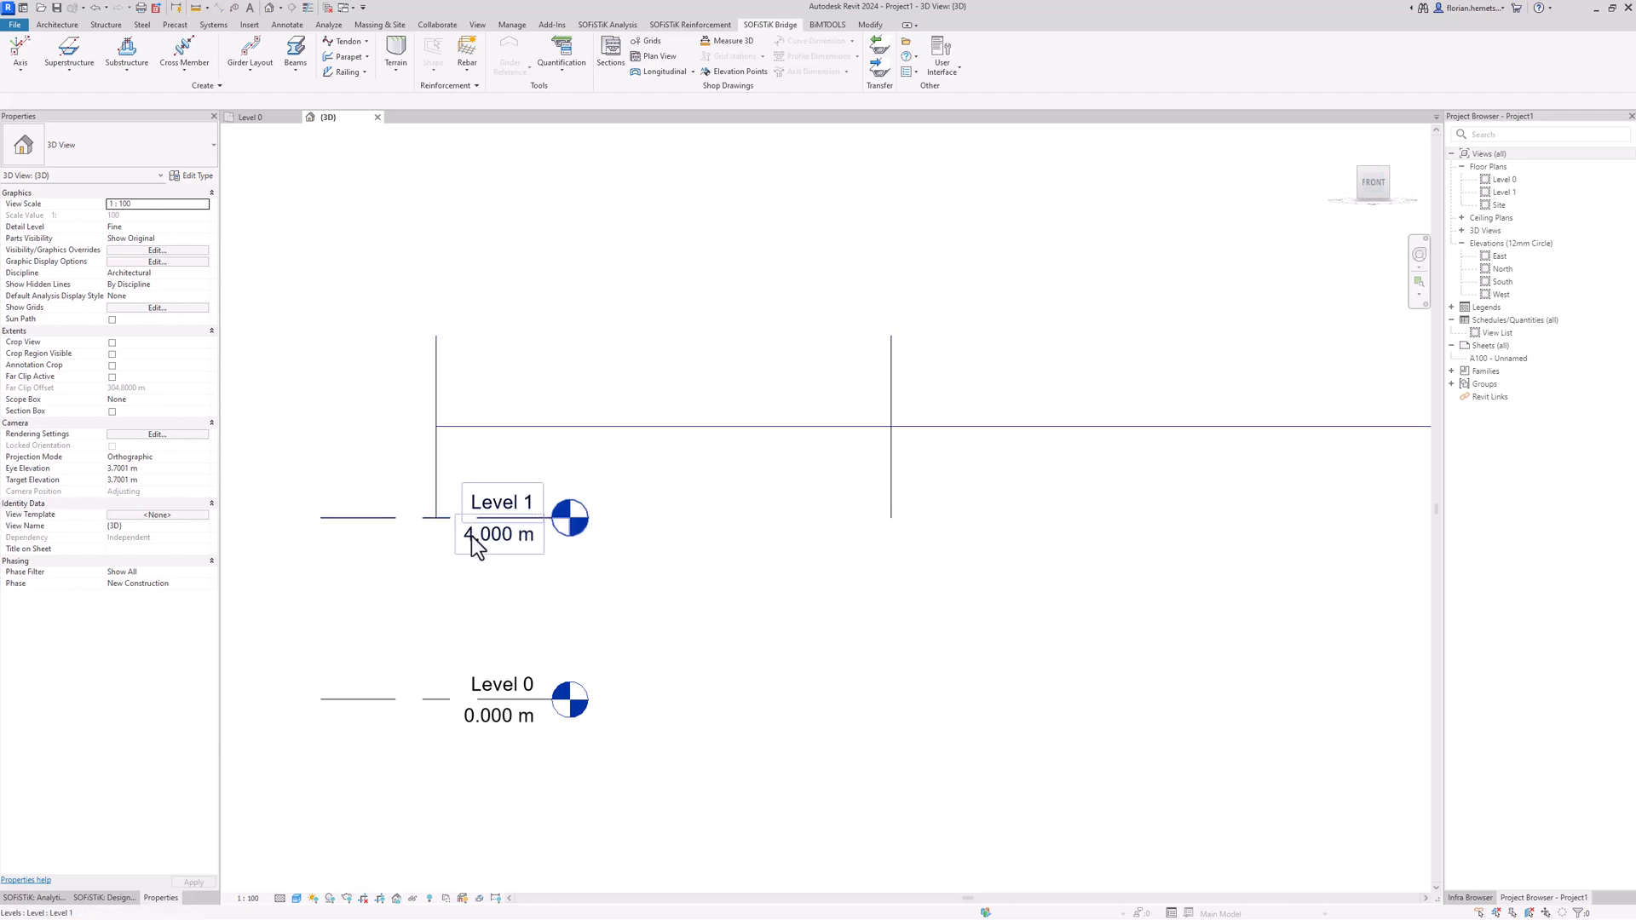
shift+middle_drag(485, 537, 574, 592)
scroll(491, 529, down, 5)
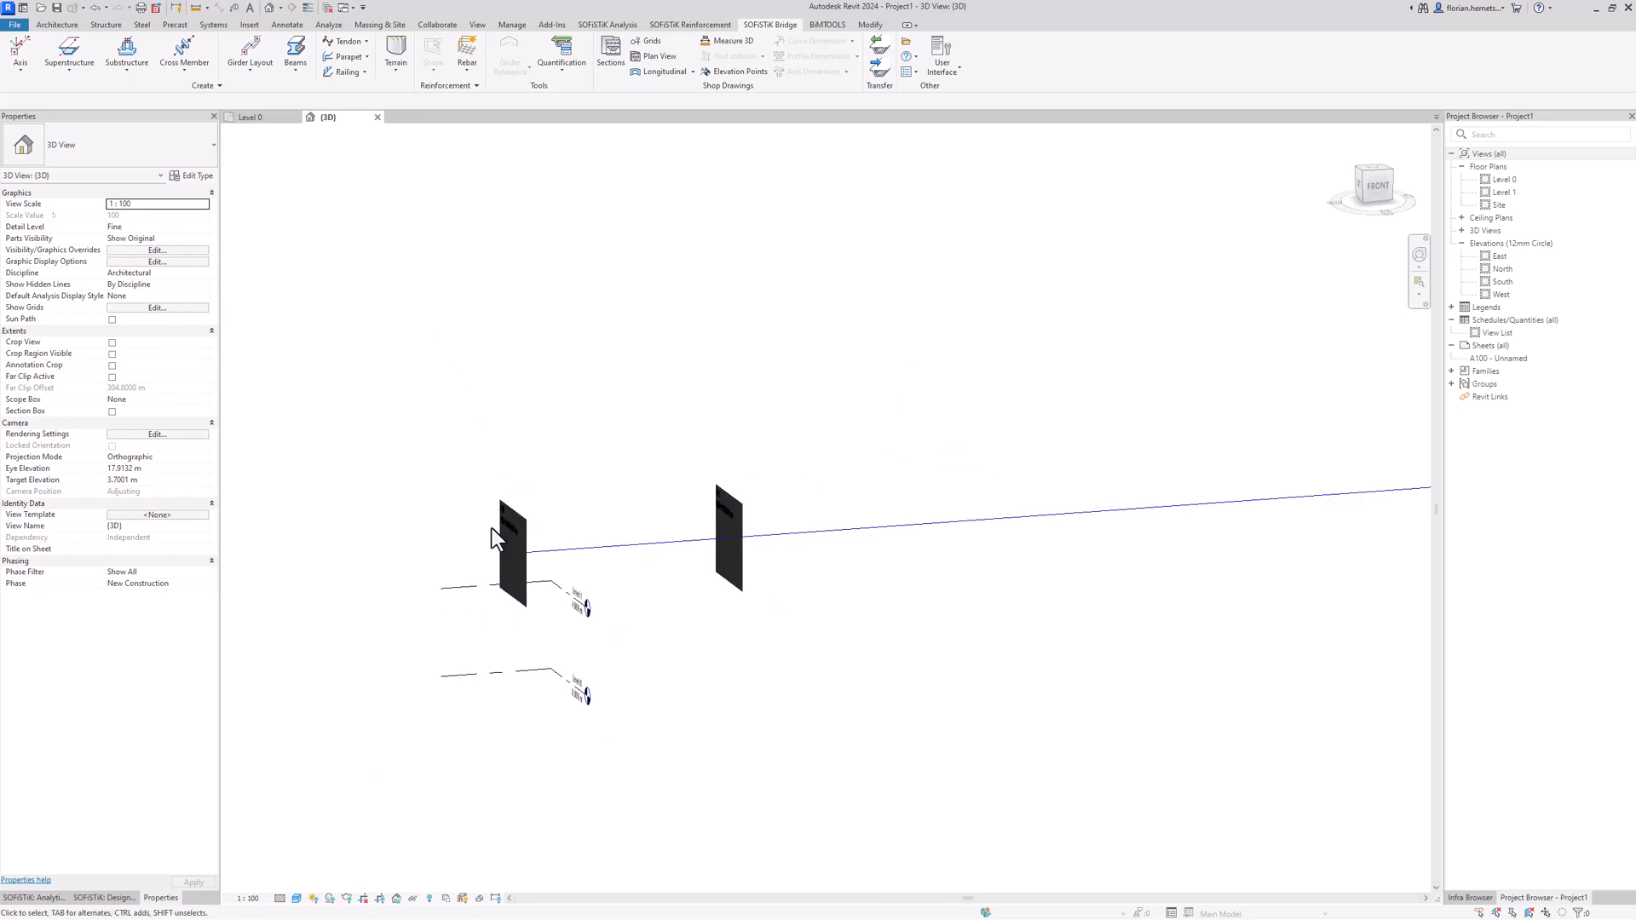
click(1358, 174)
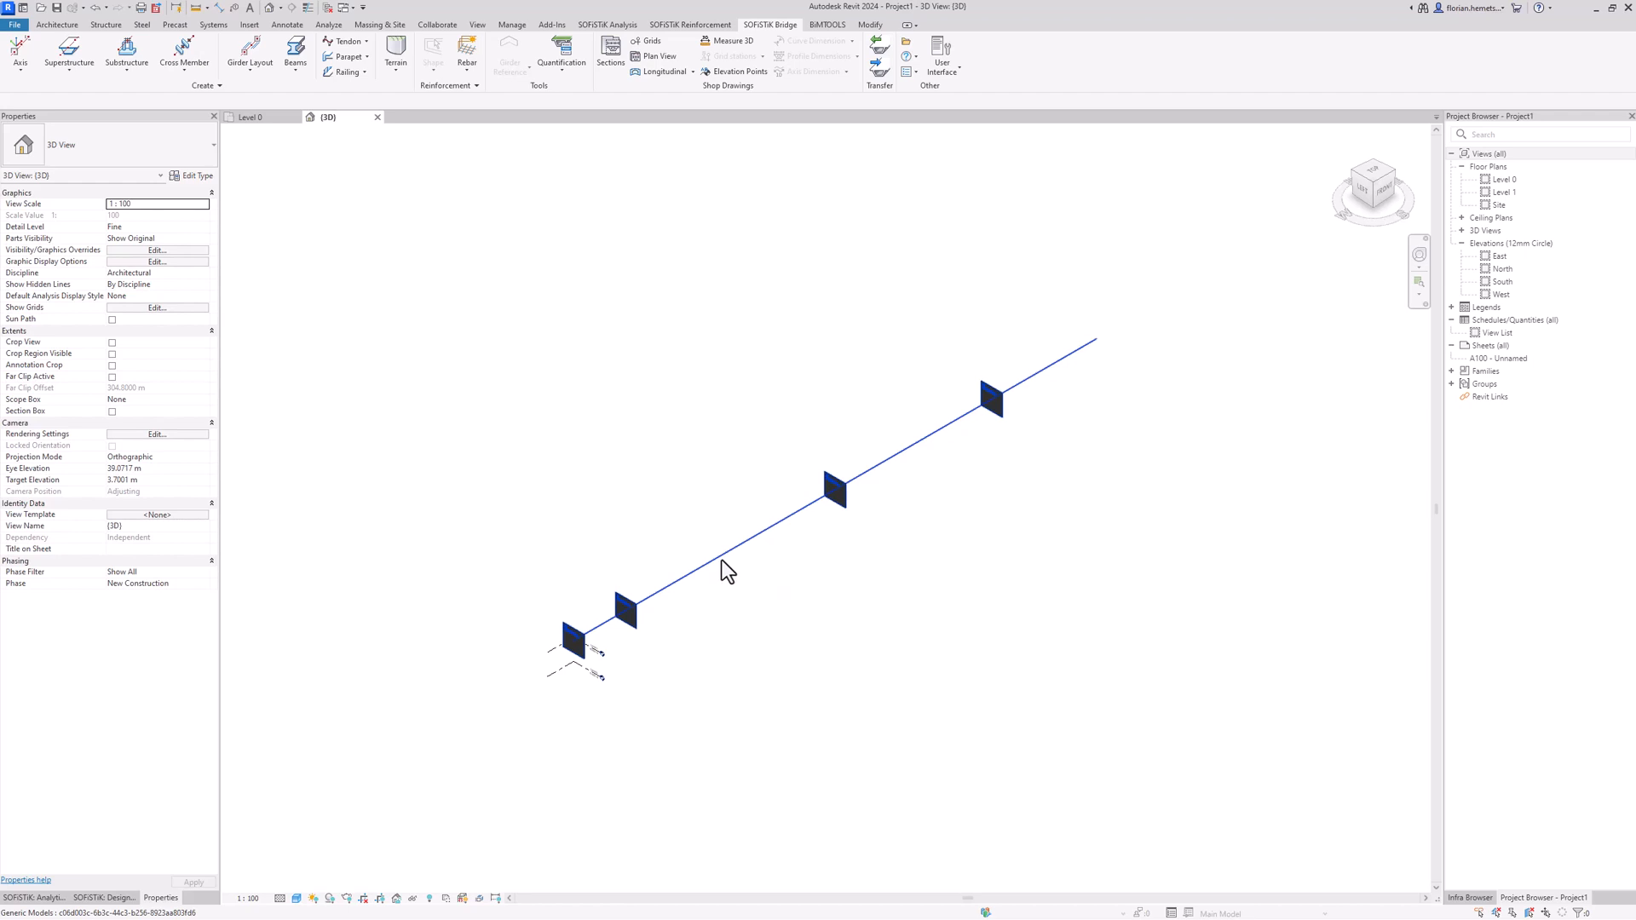
Edit the existing axis and set the Y coordinate of its origin to 20 m.
scroll(716, 560, up, 3)
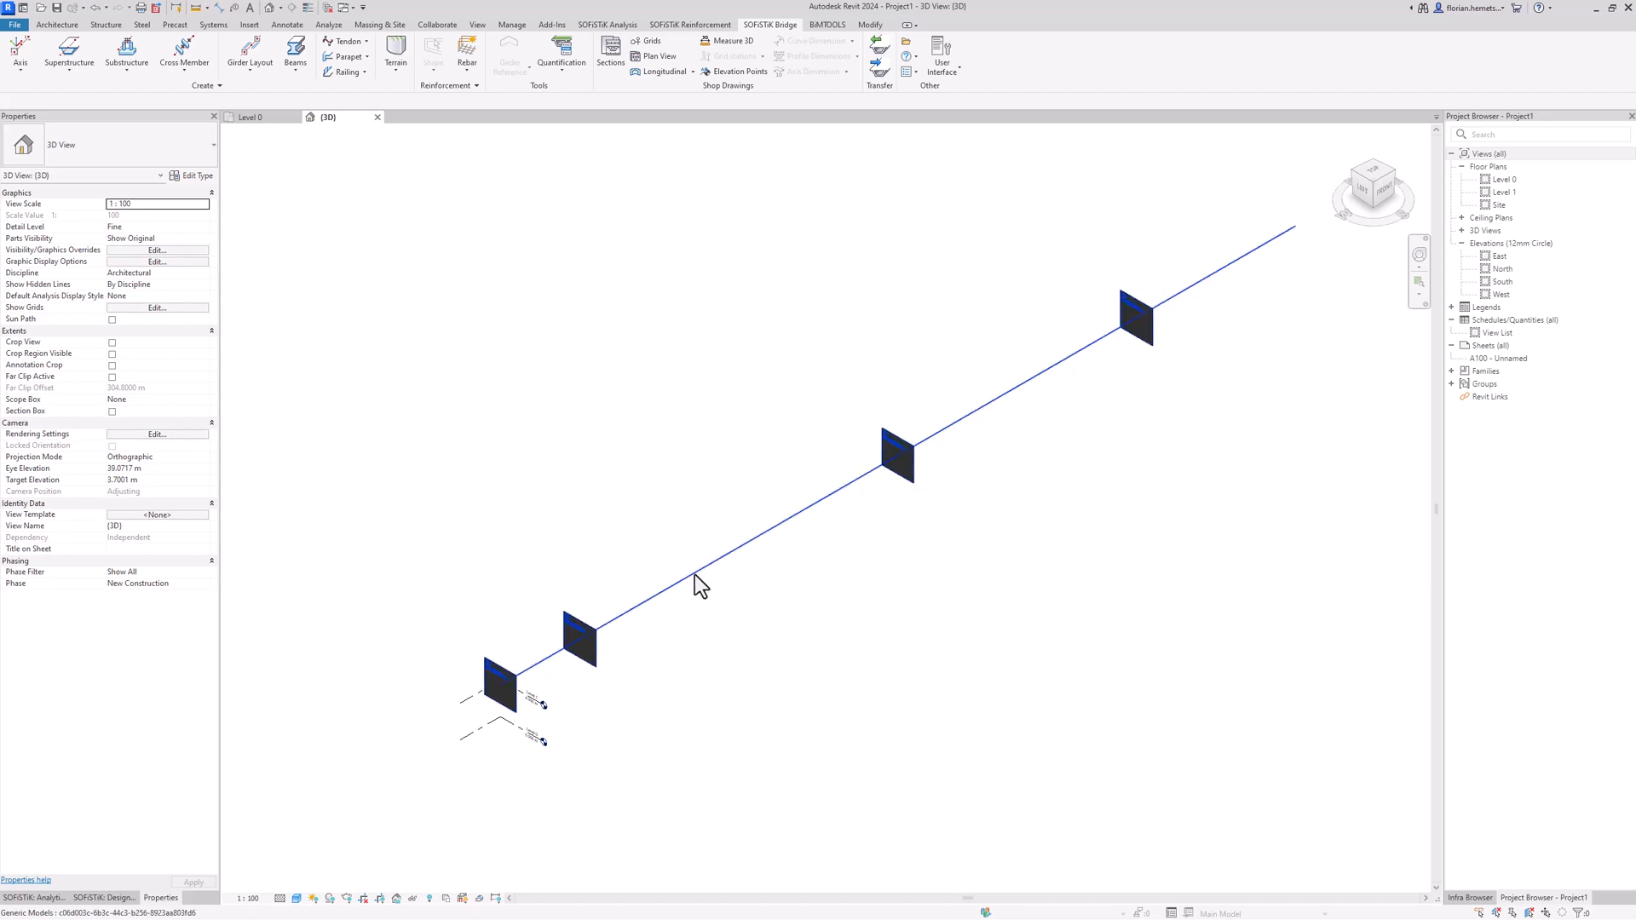
click(693, 575)
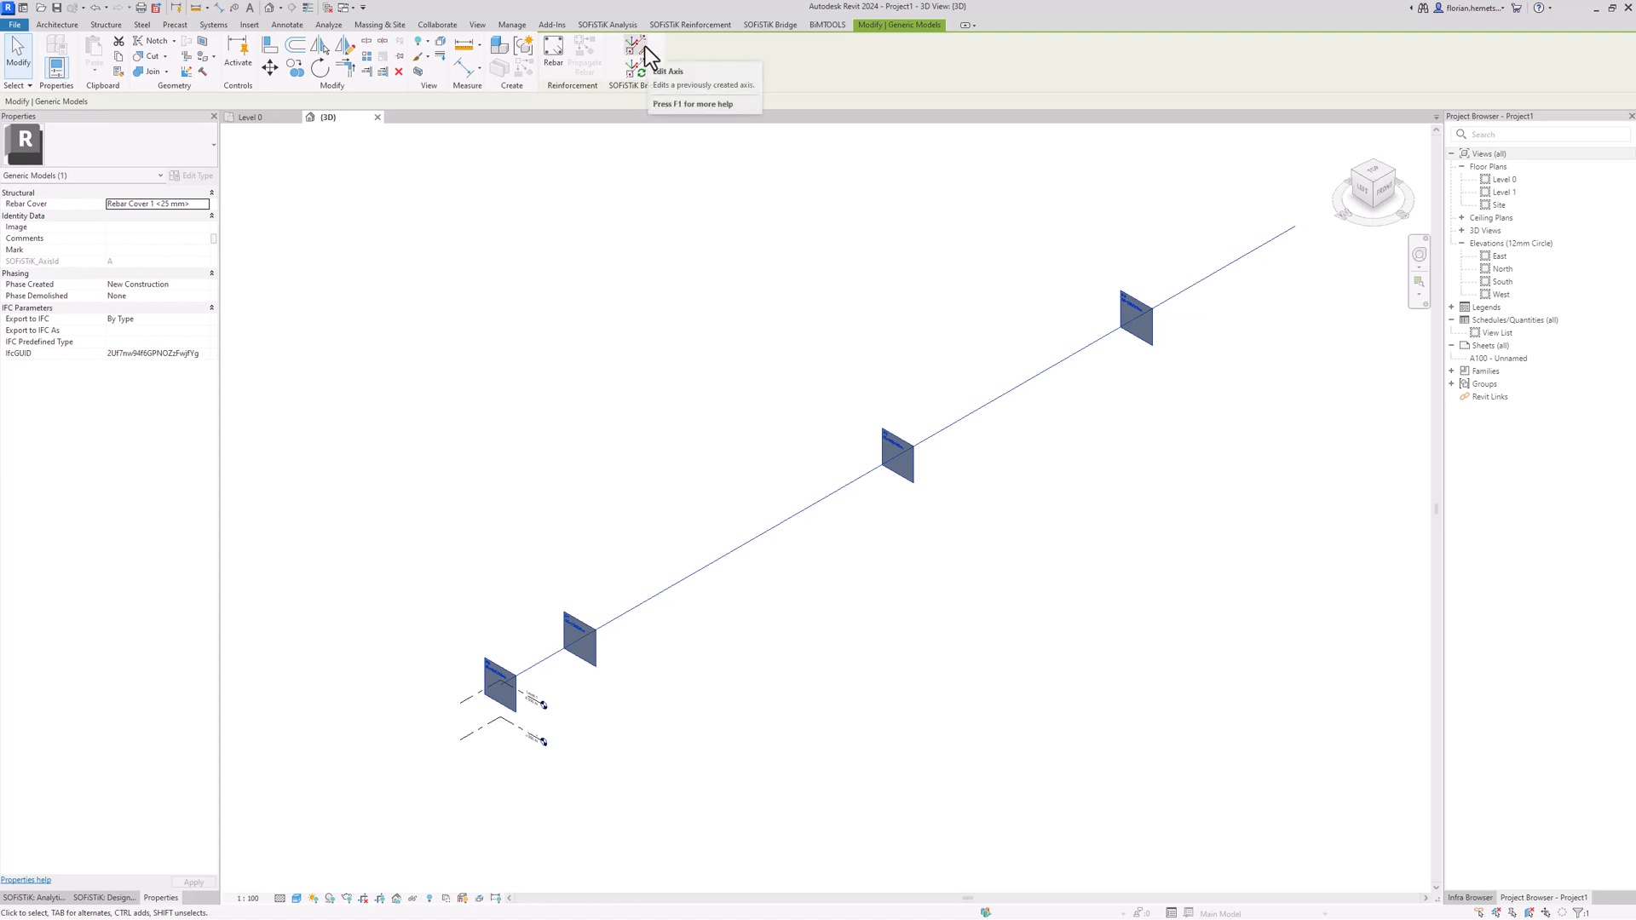
click(722, 606)
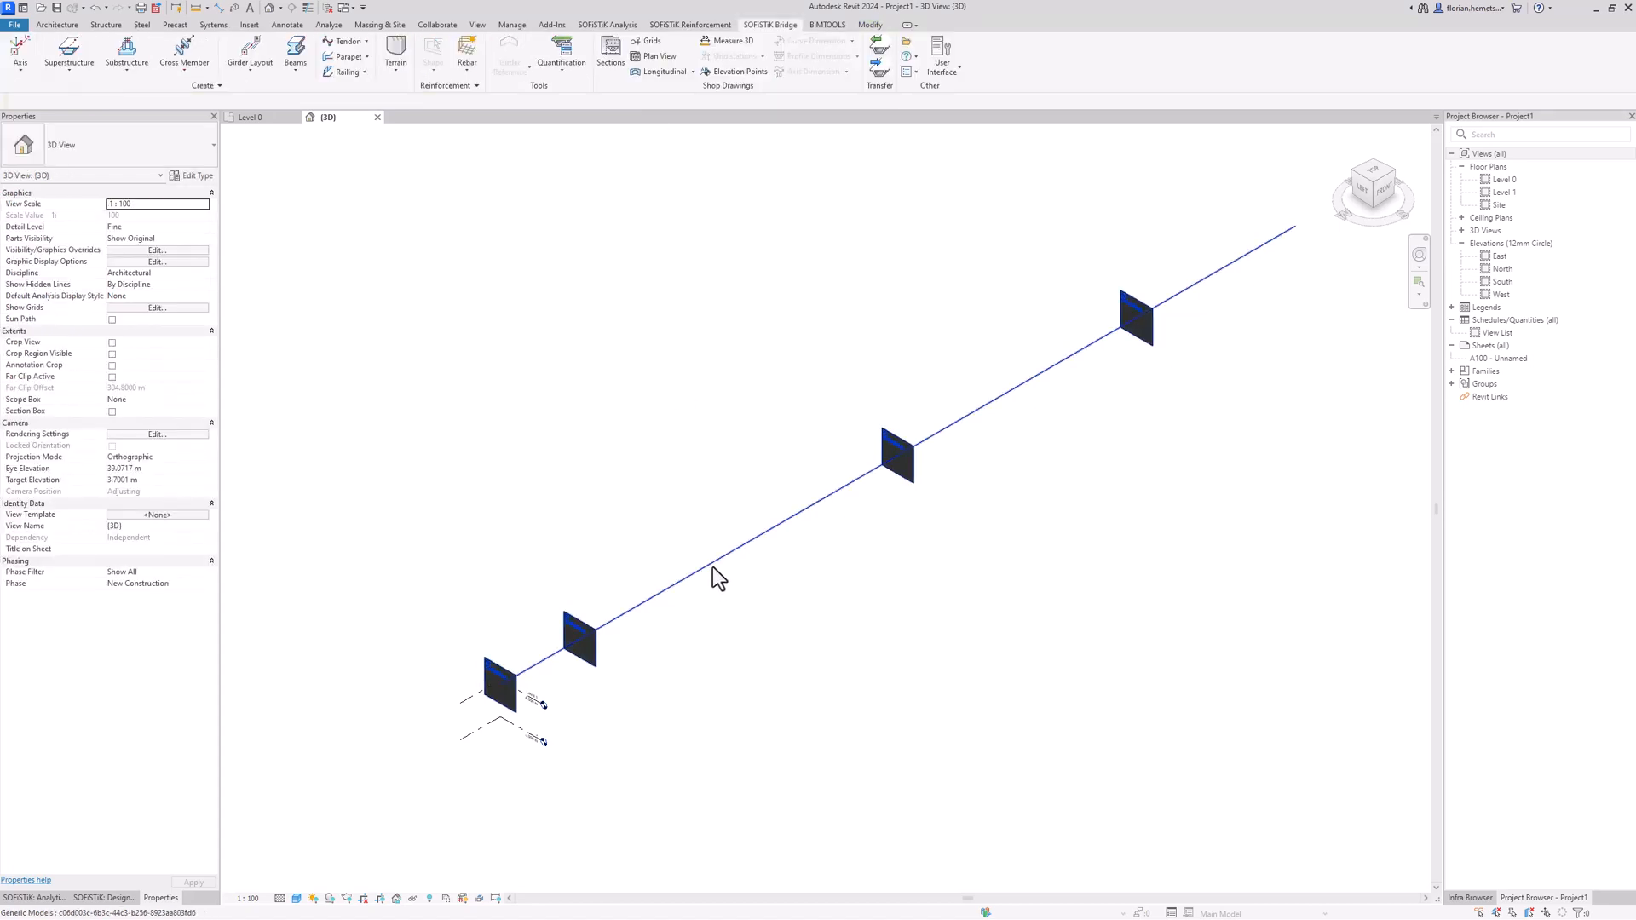
click(713, 564)
click(632, 54)
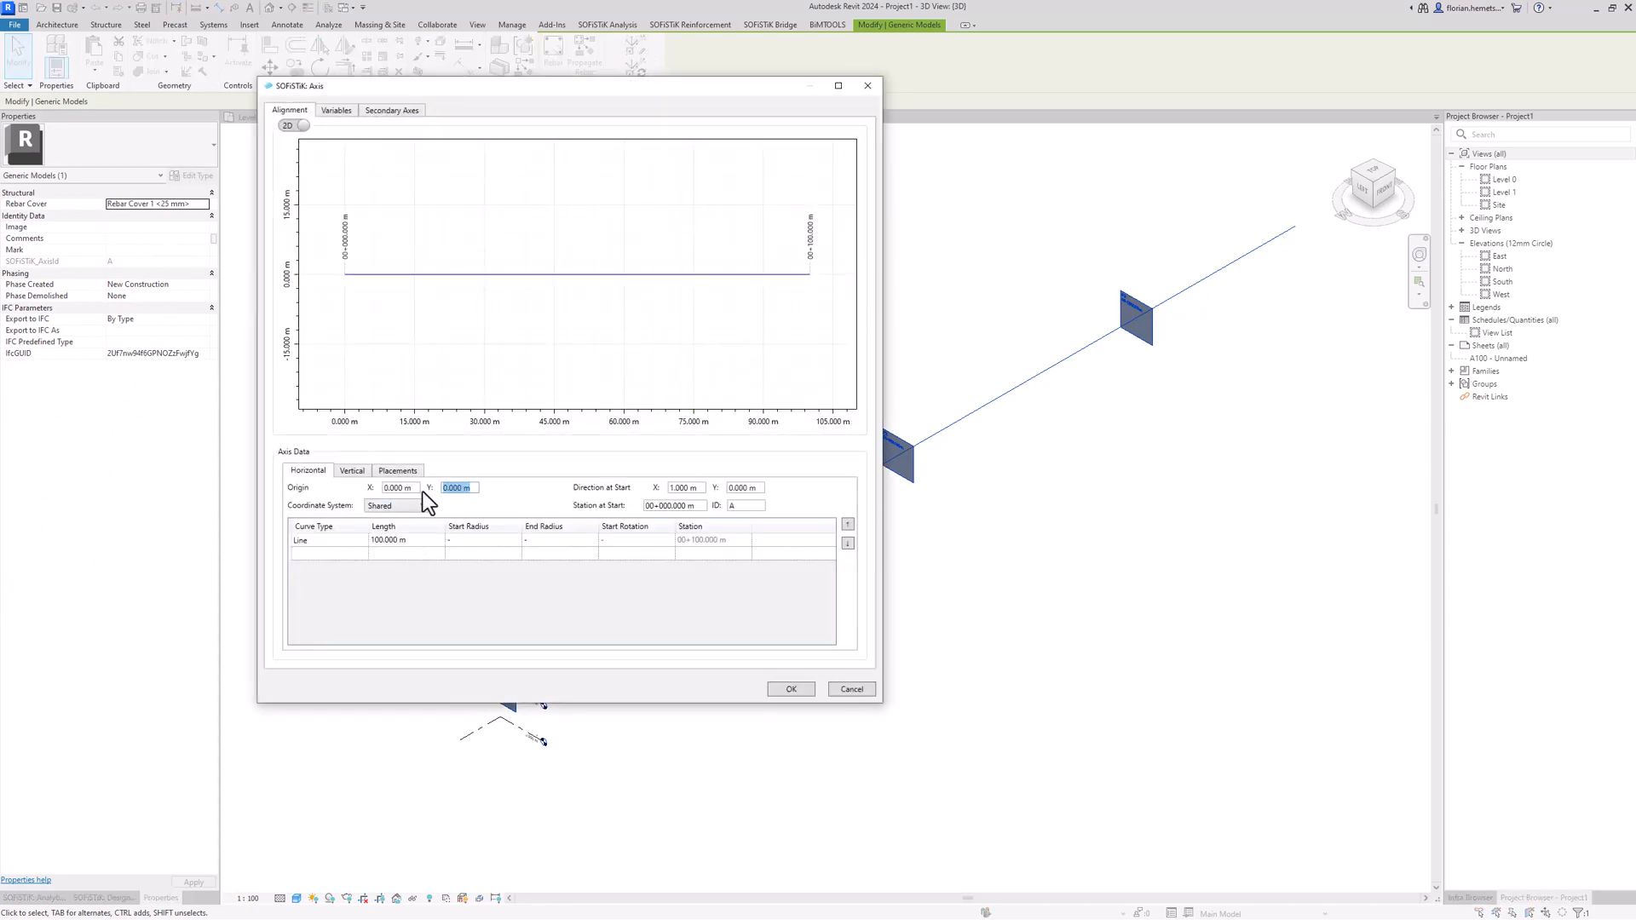
double_click(444, 490)
text(20)
click(789, 690)
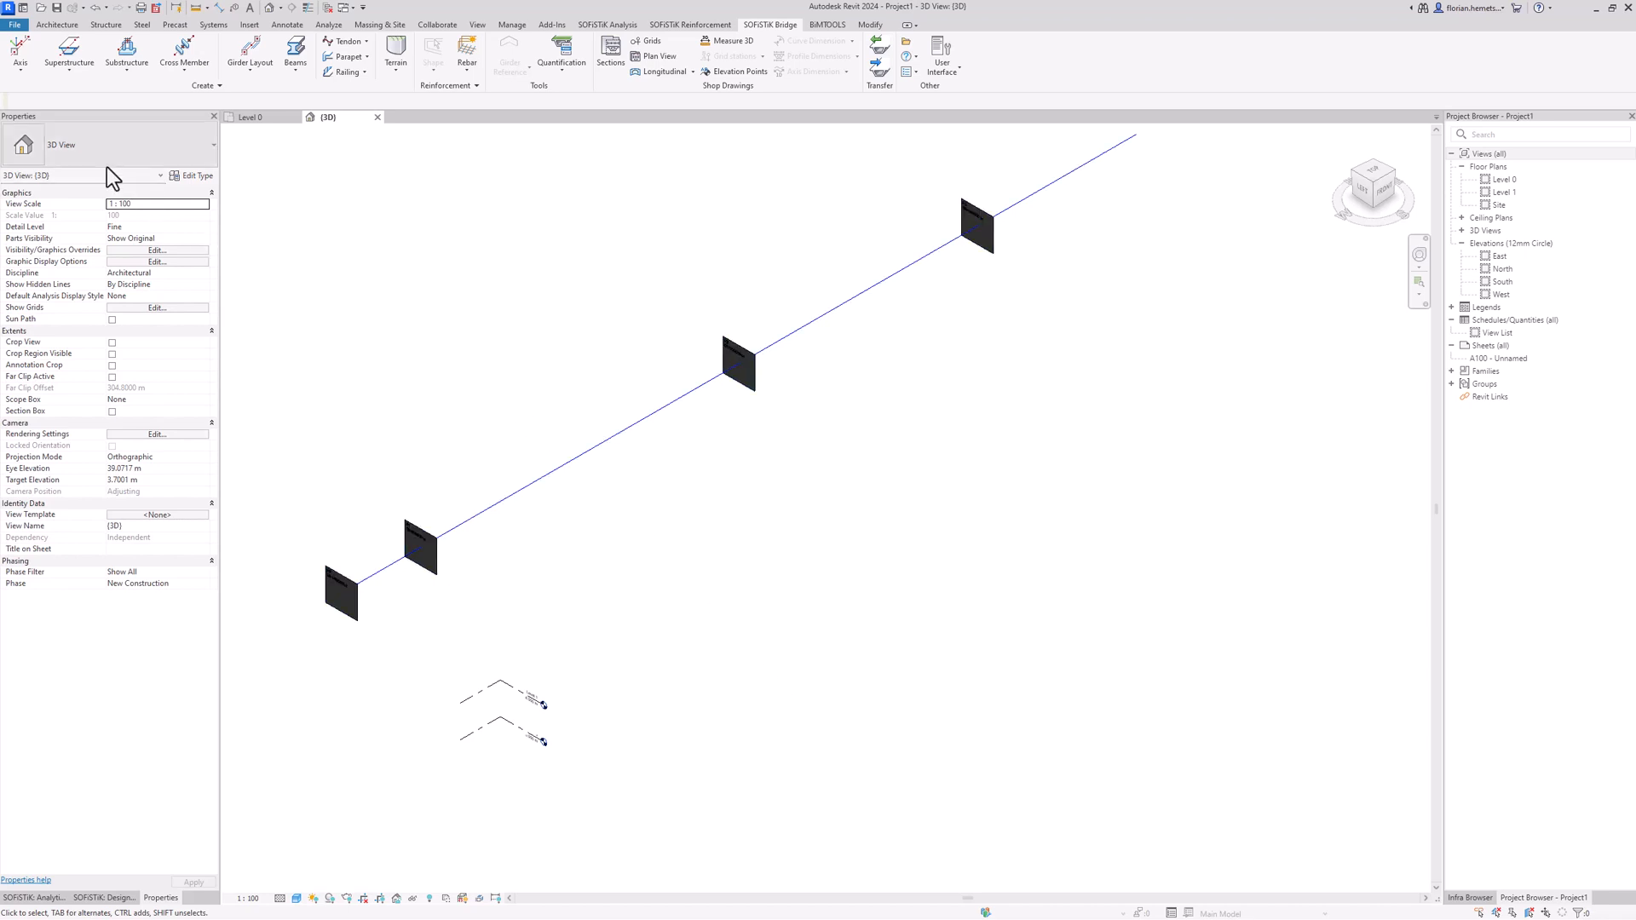
Start an axis import from the LandXML file Concrete_Bridge.xml on the Desktop.
click(19, 68)
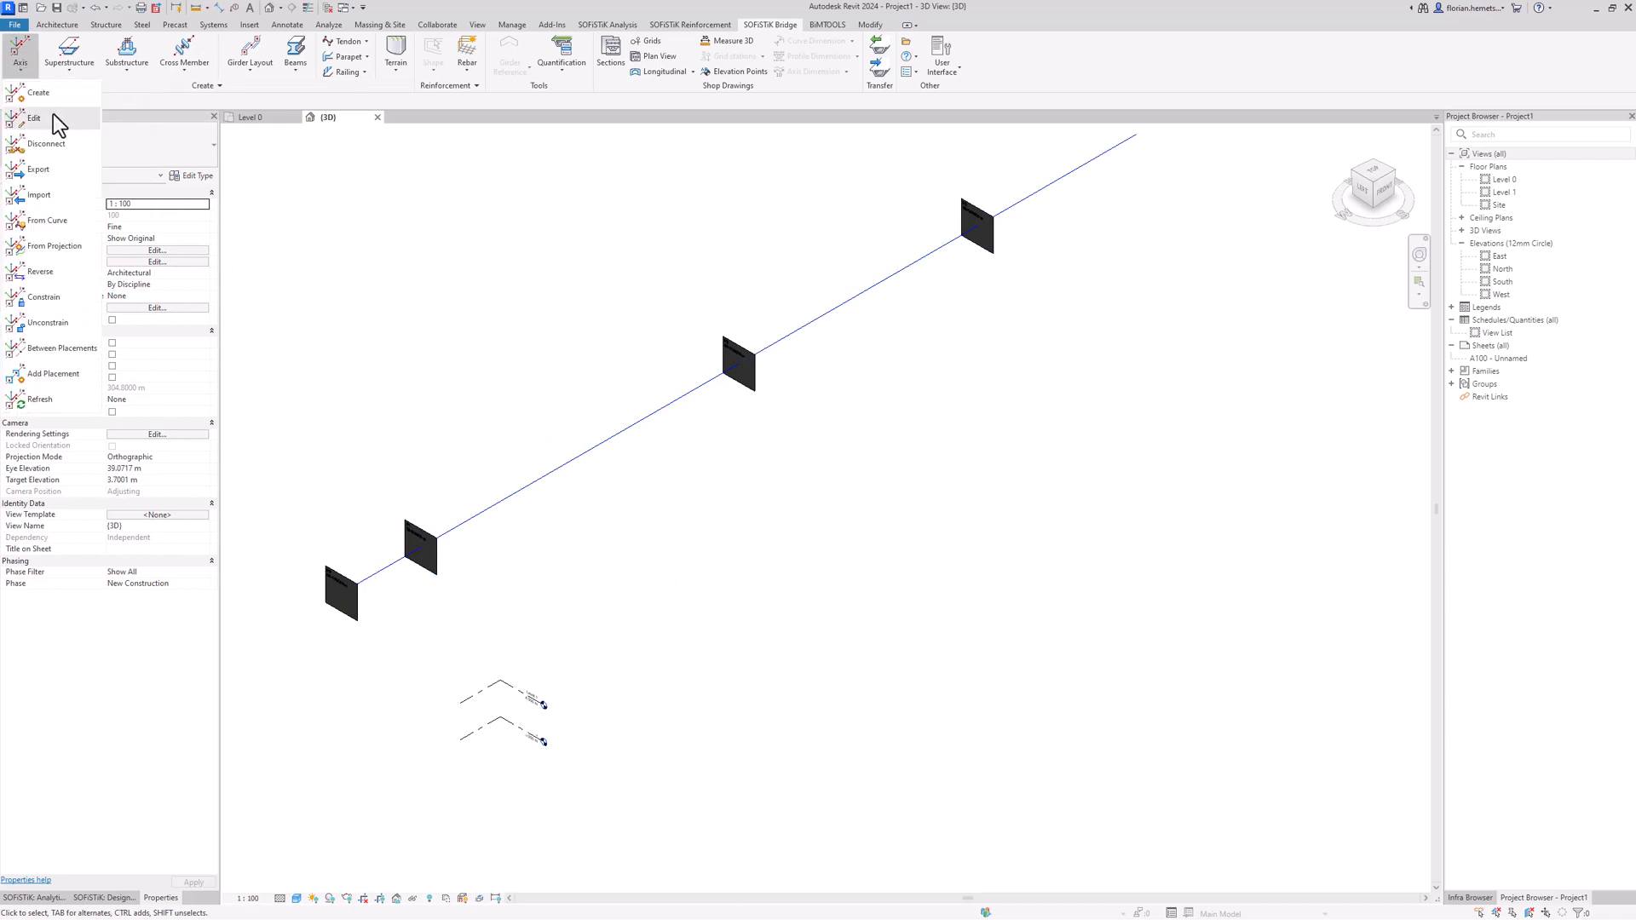
click(72, 196)
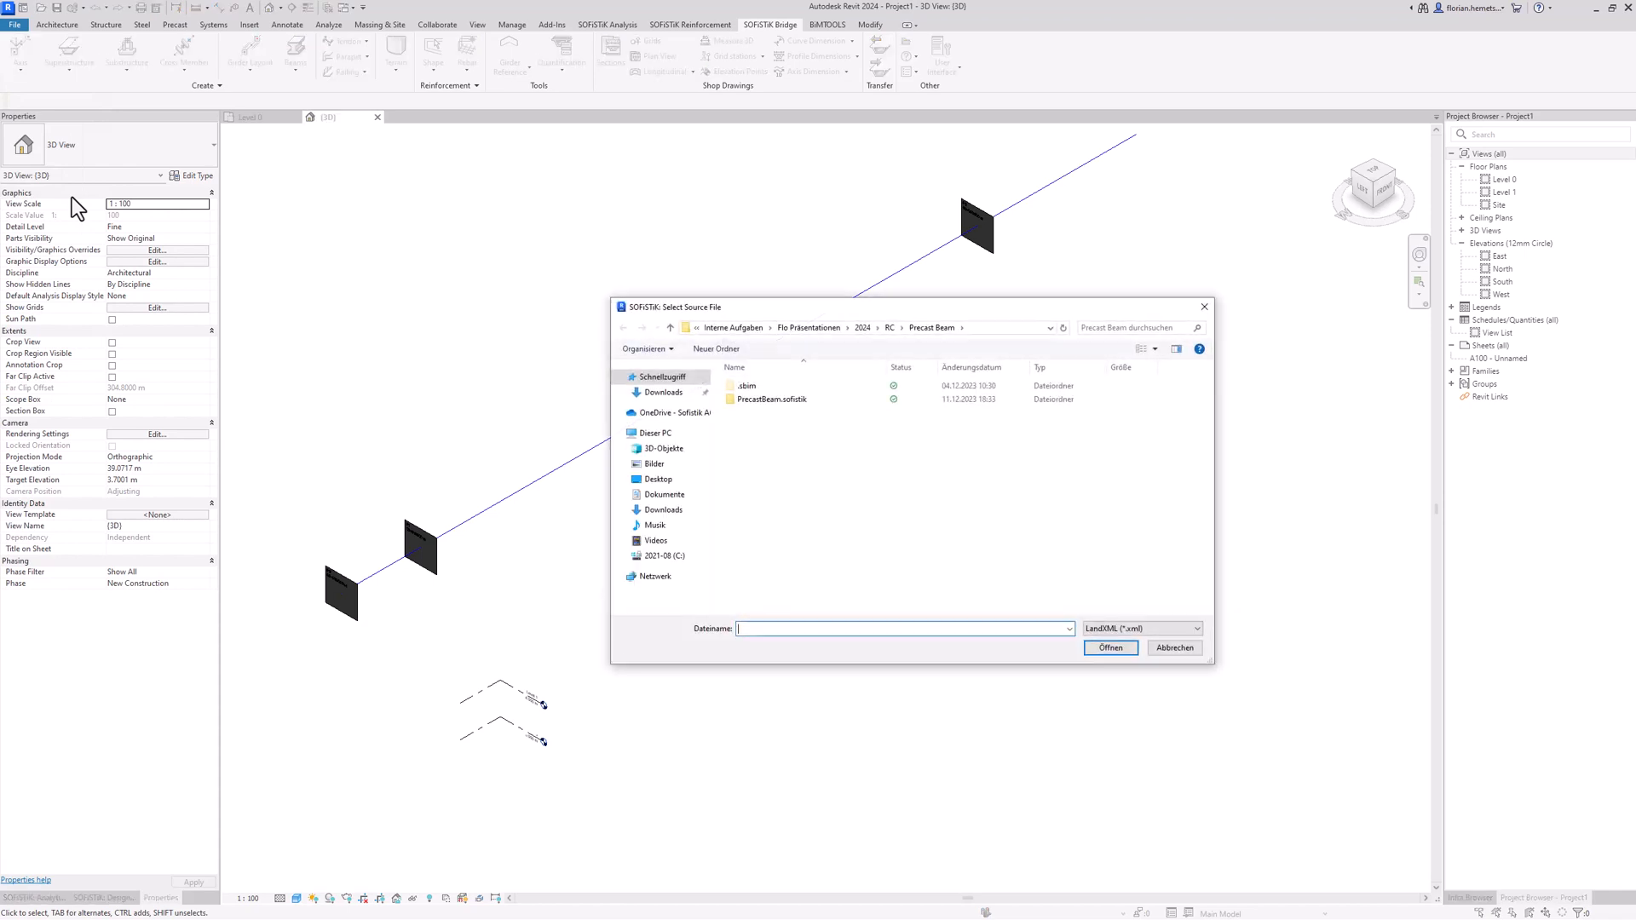
click(658, 479)
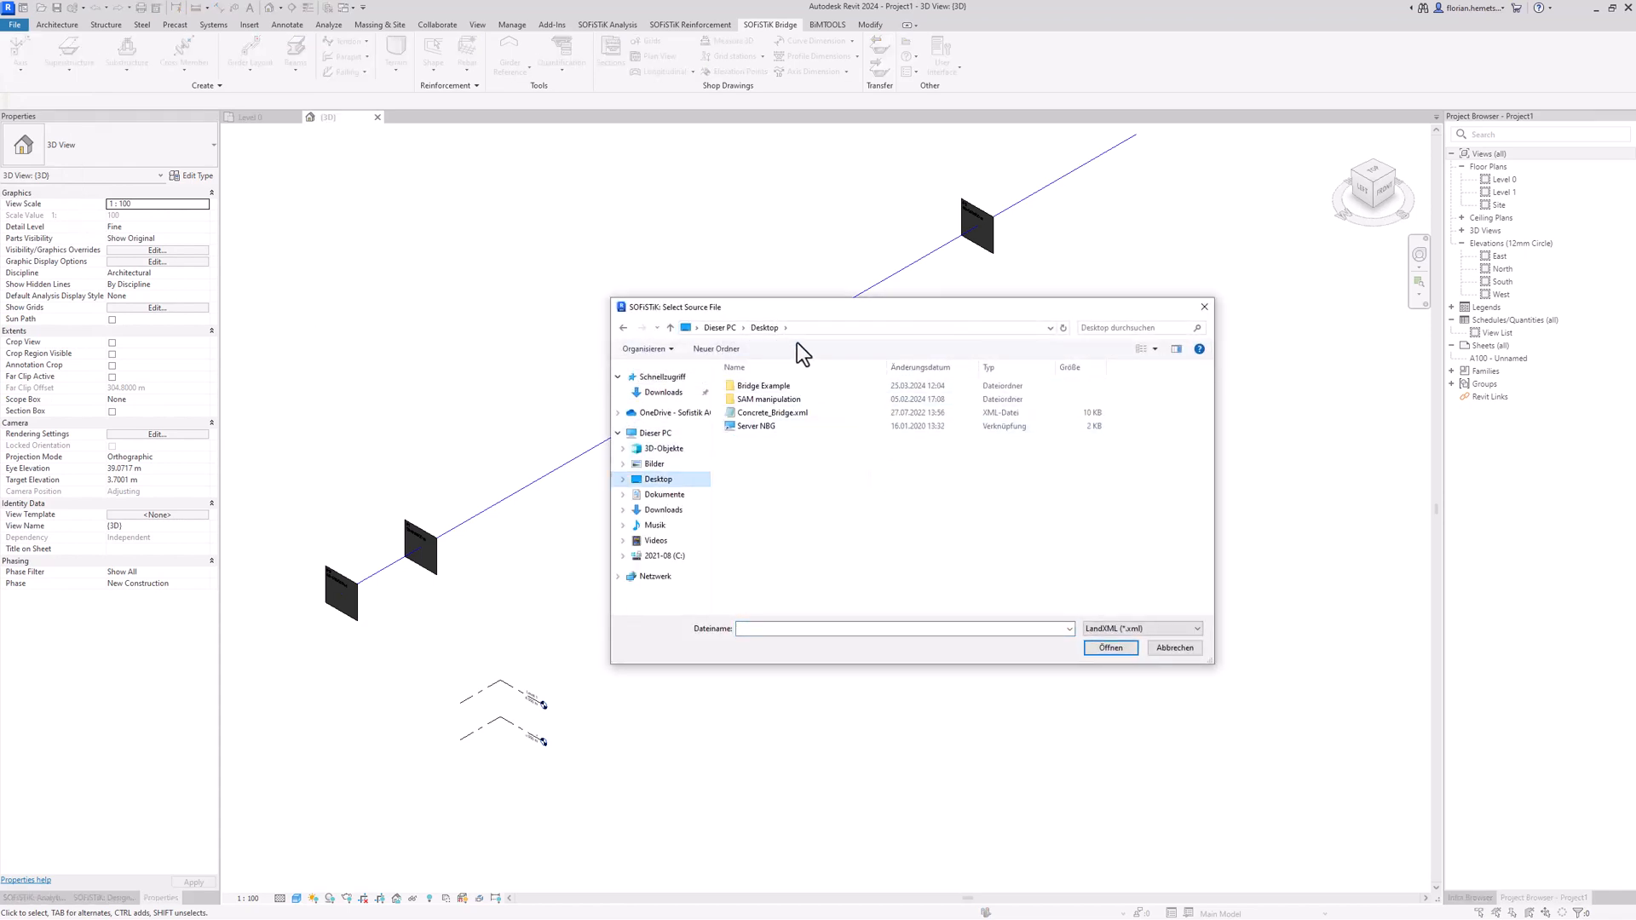
click(1142, 628)
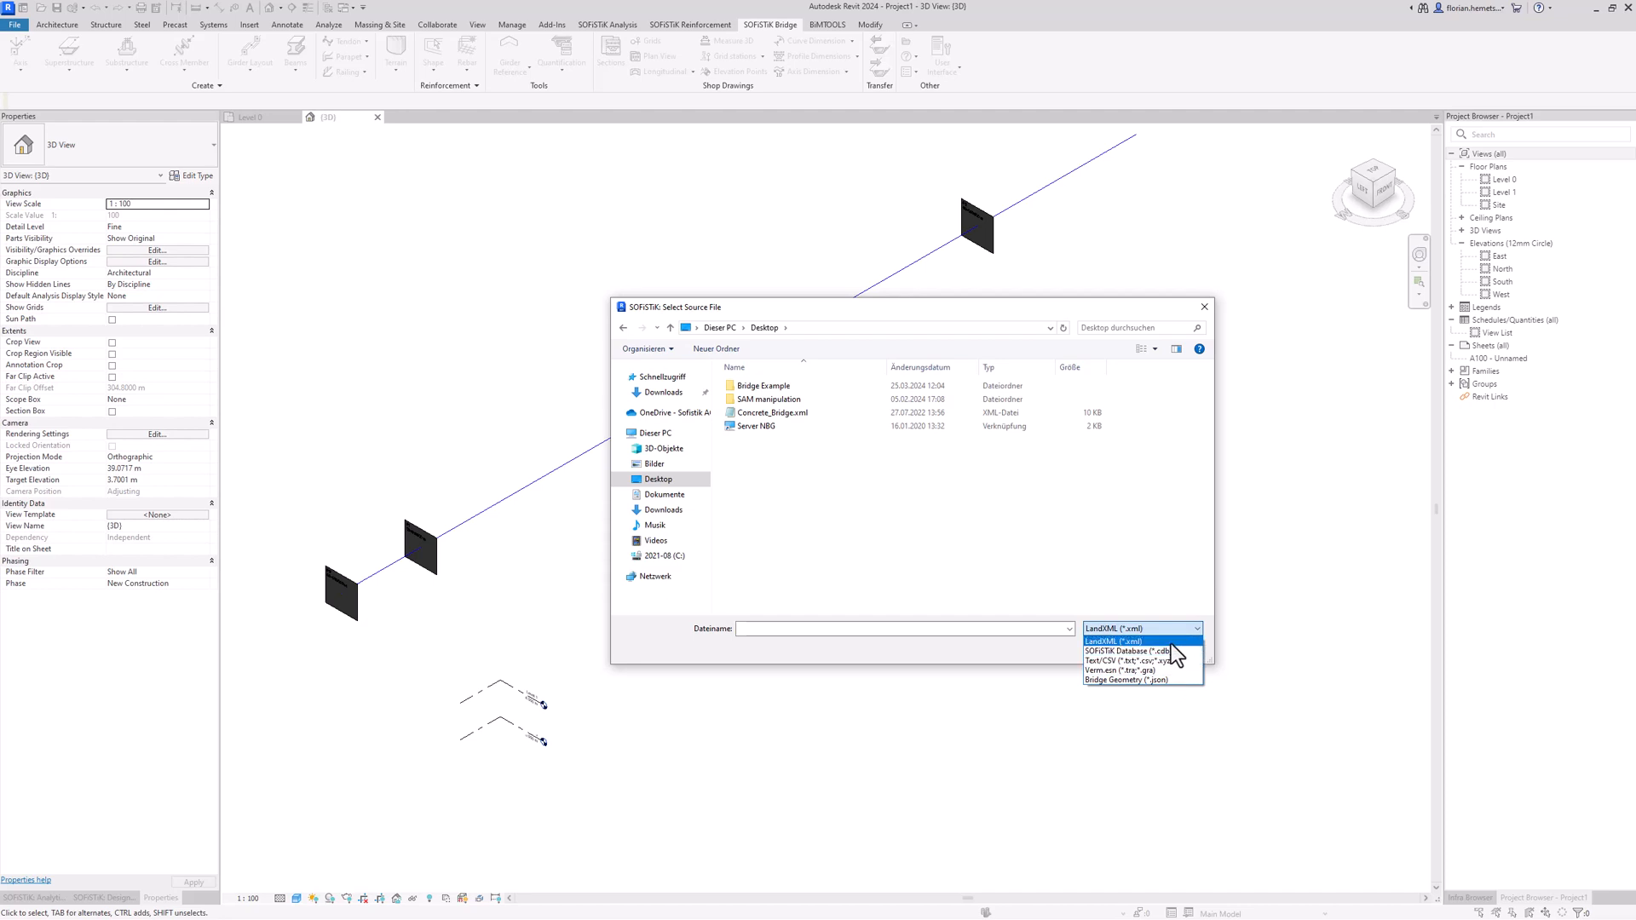
click(1171, 642)
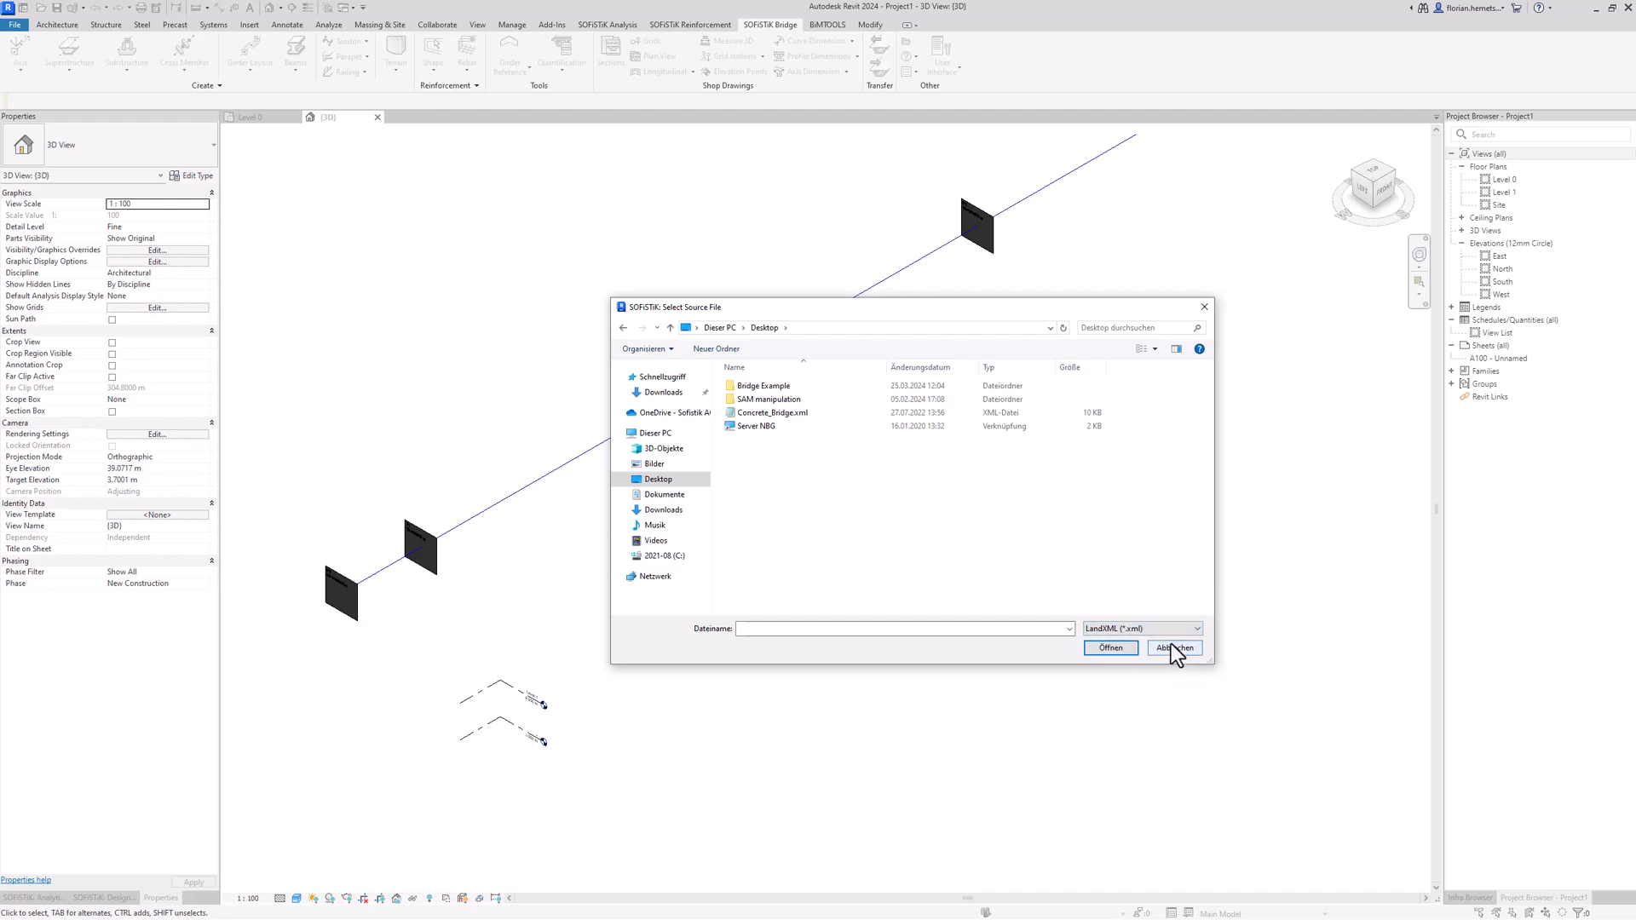
click(811, 412)
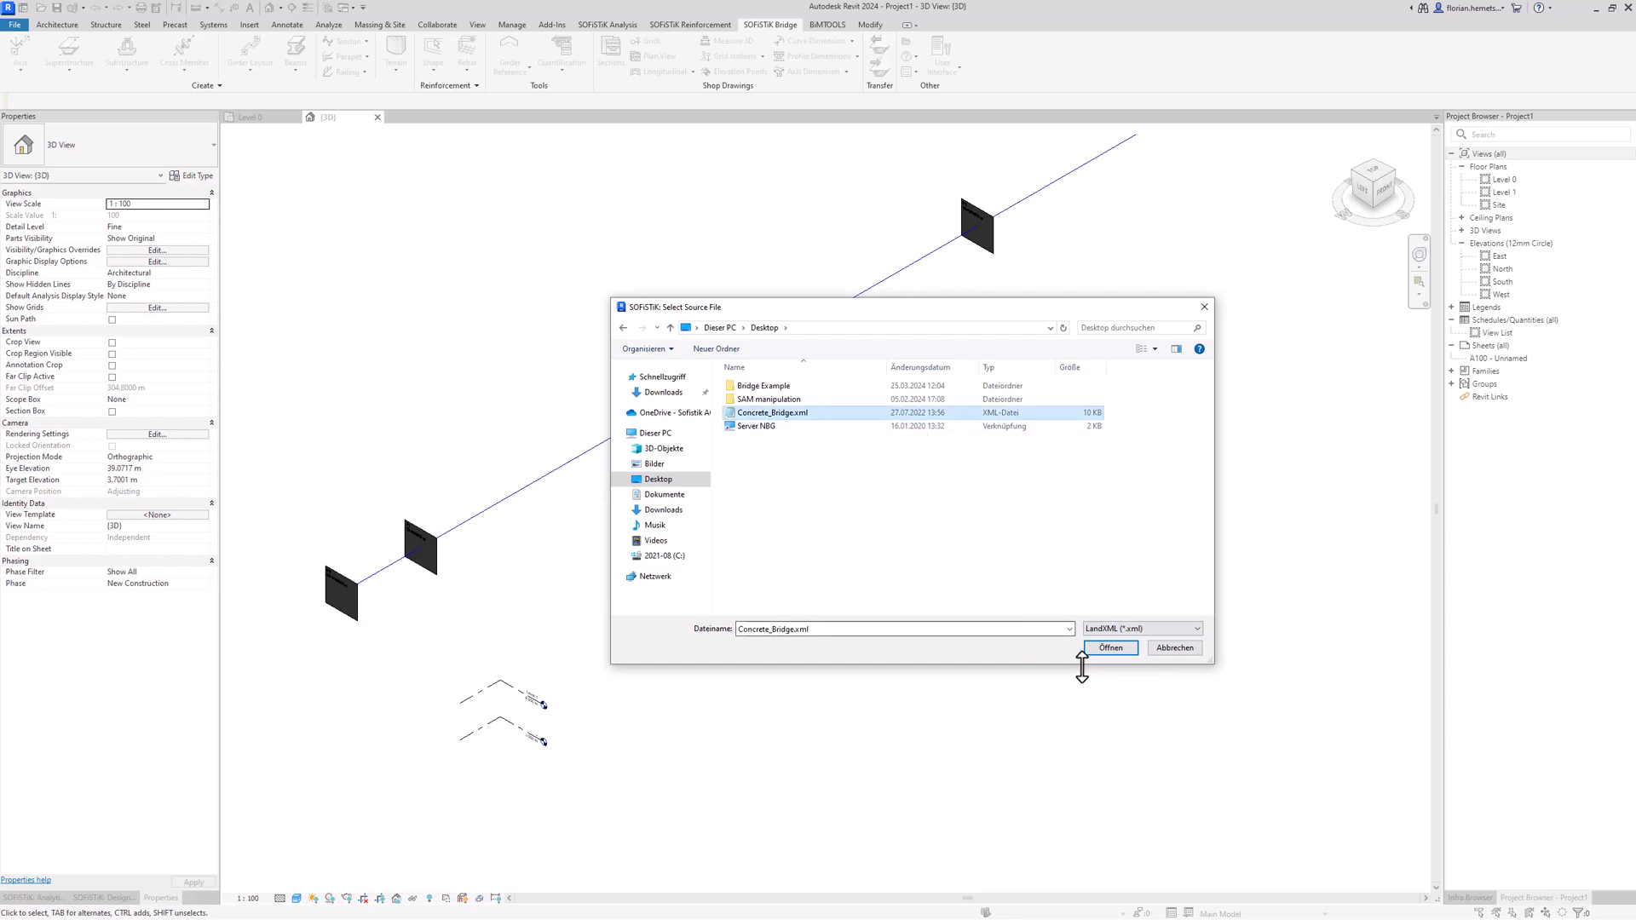
click(1110, 648)
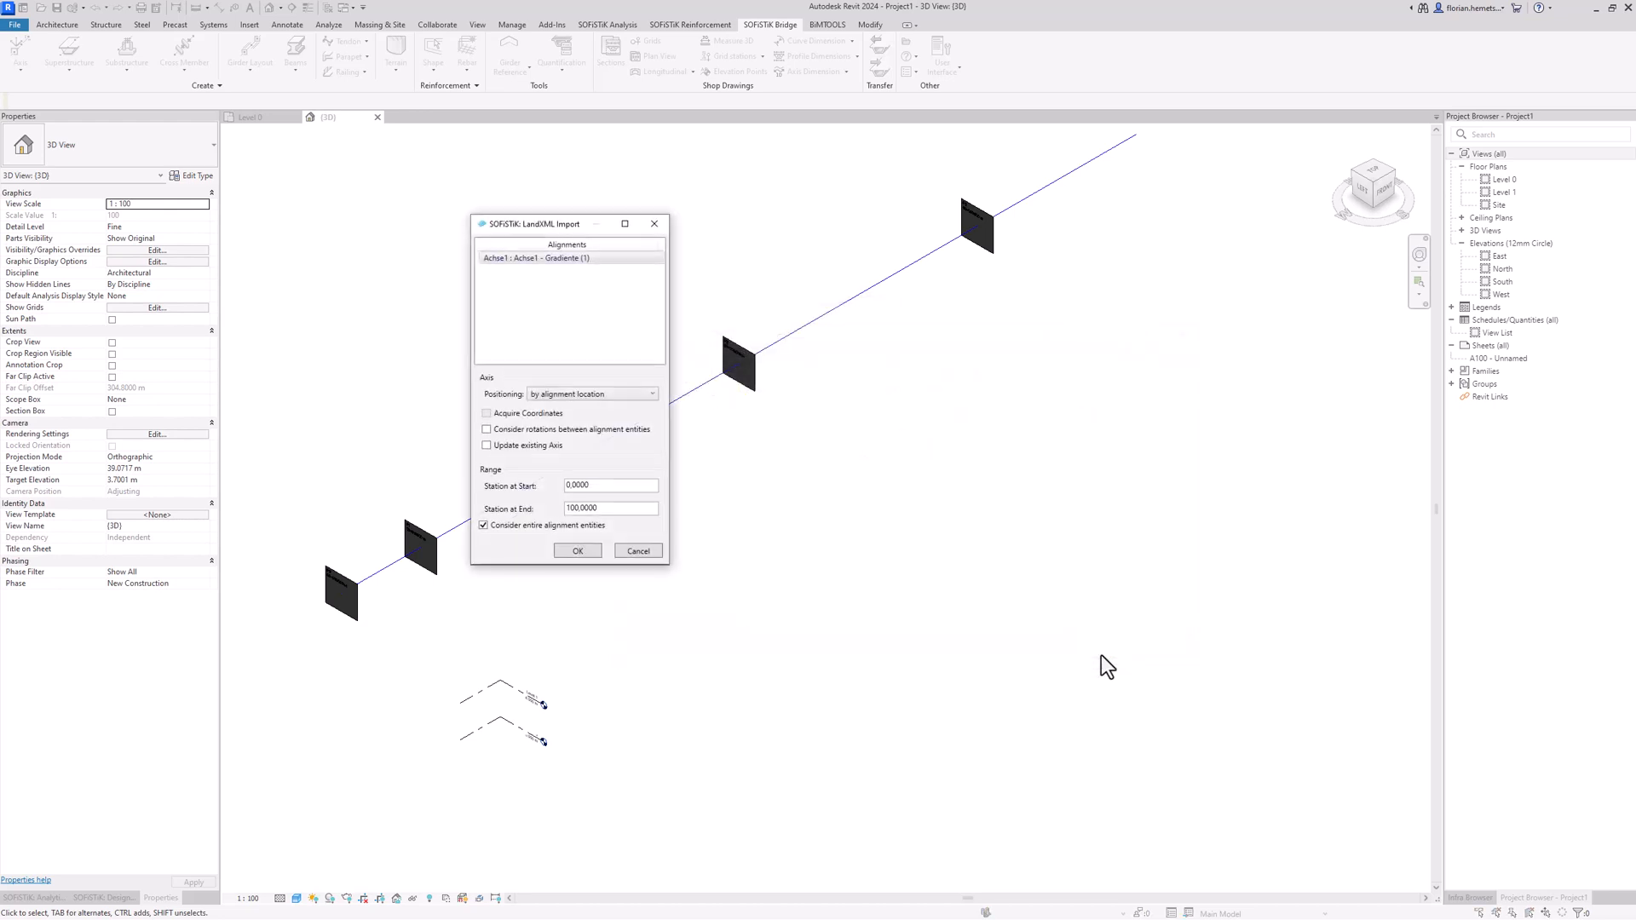
Import the Achse1 alignment positioned by Shared site with Acquire Coordinates enabled, keeping the entire alignment entities.
drag(555, 226, 663, 239)
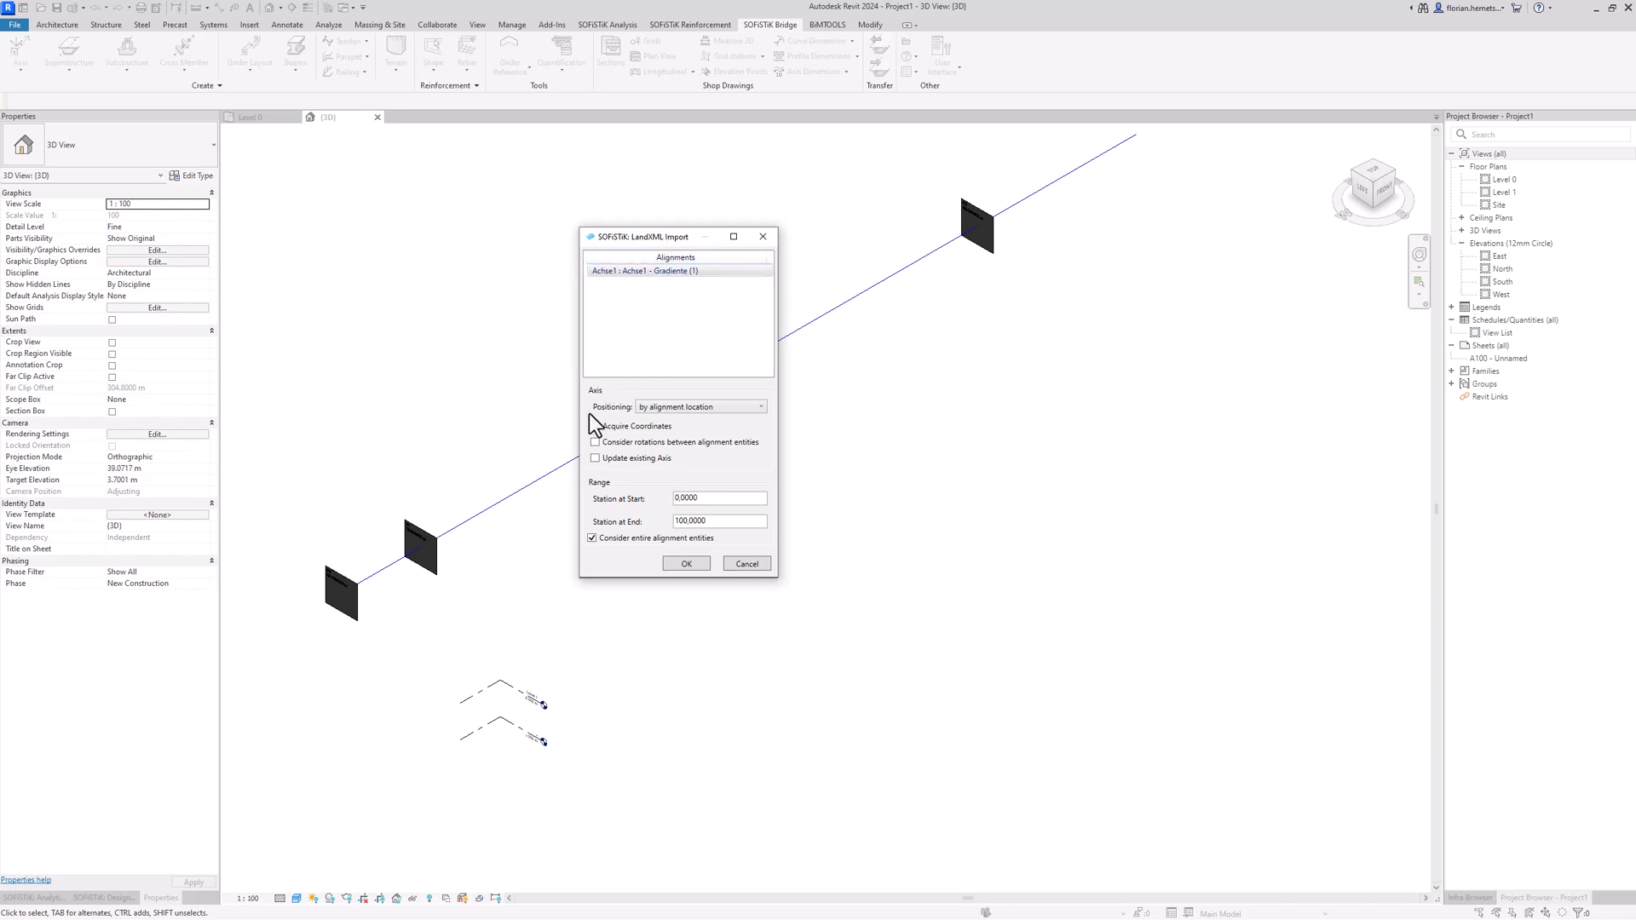
click(753, 406)
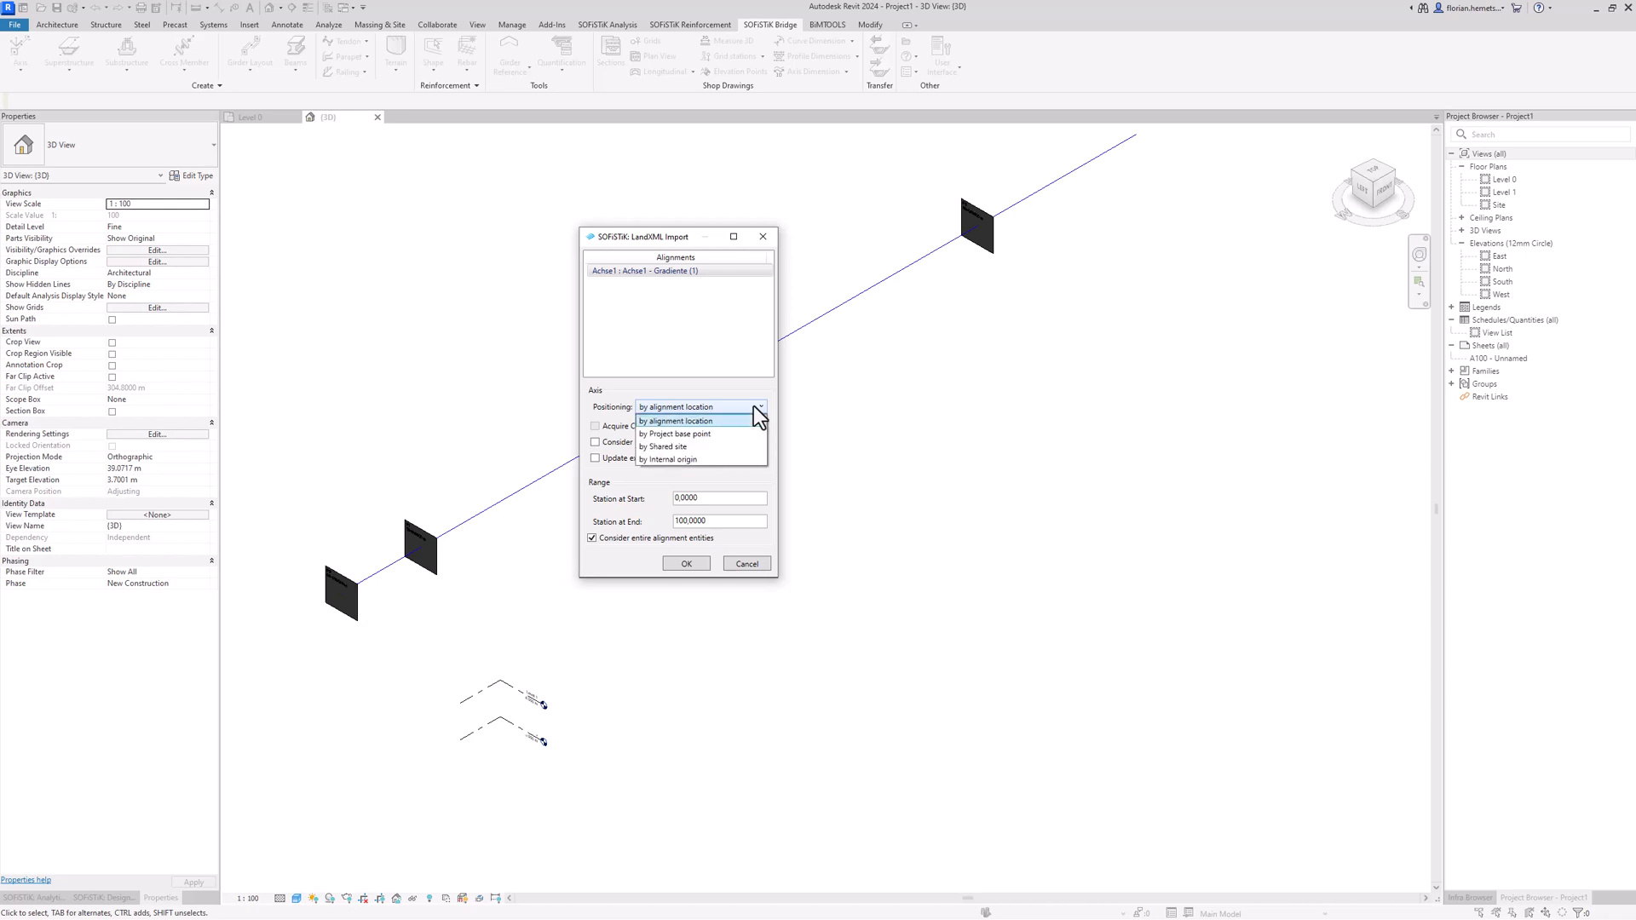
click(675, 446)
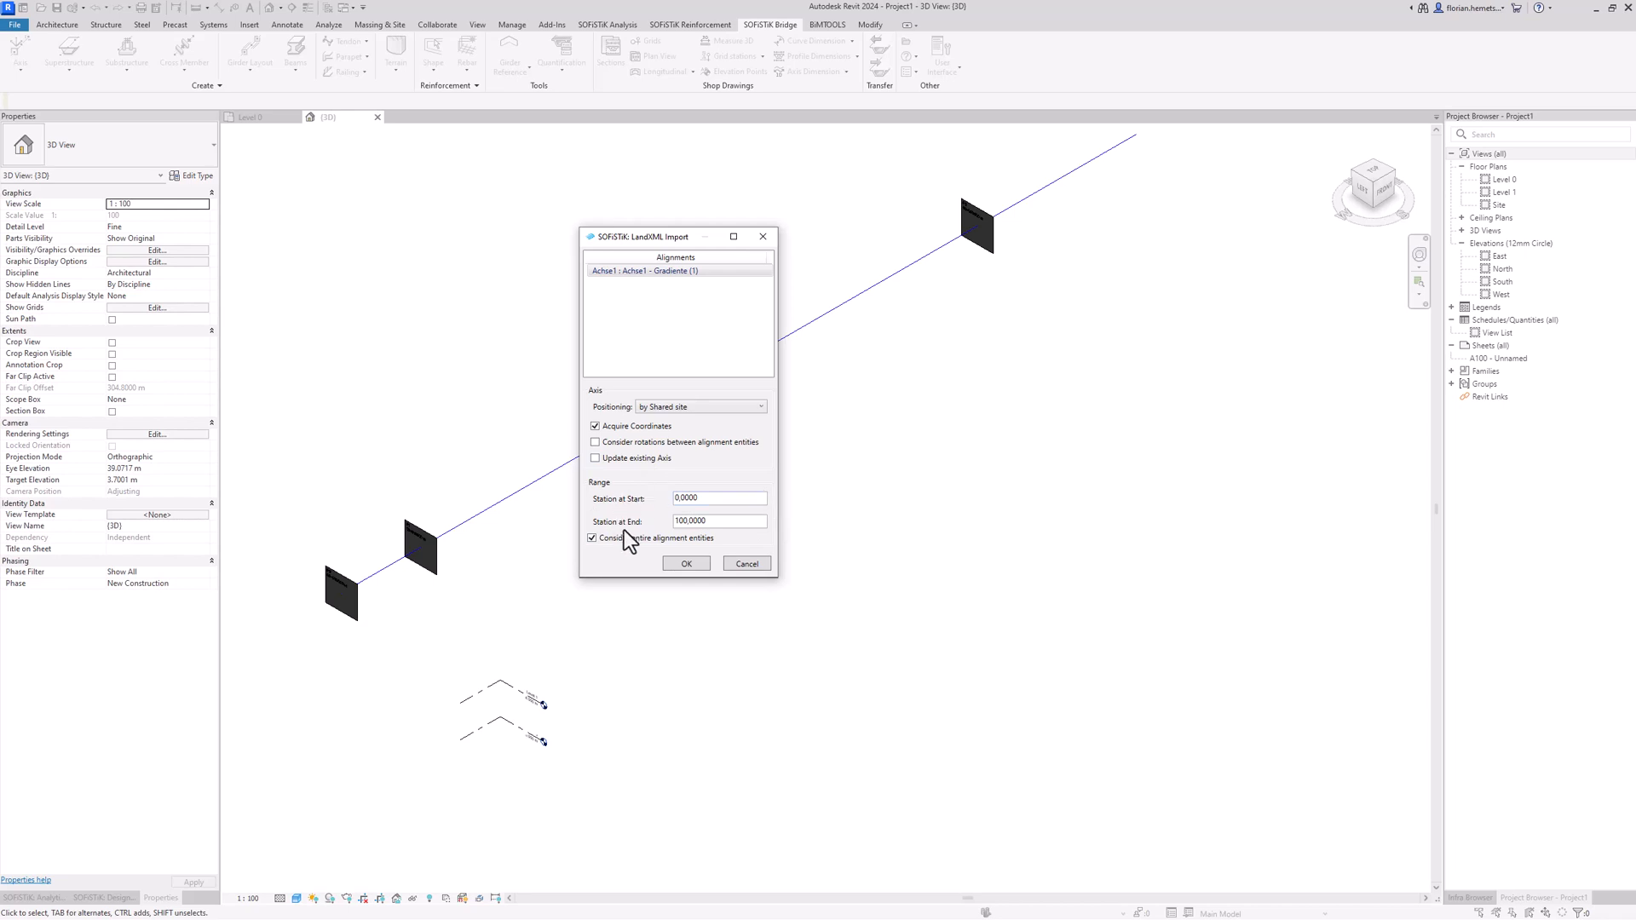
click(686, 565)
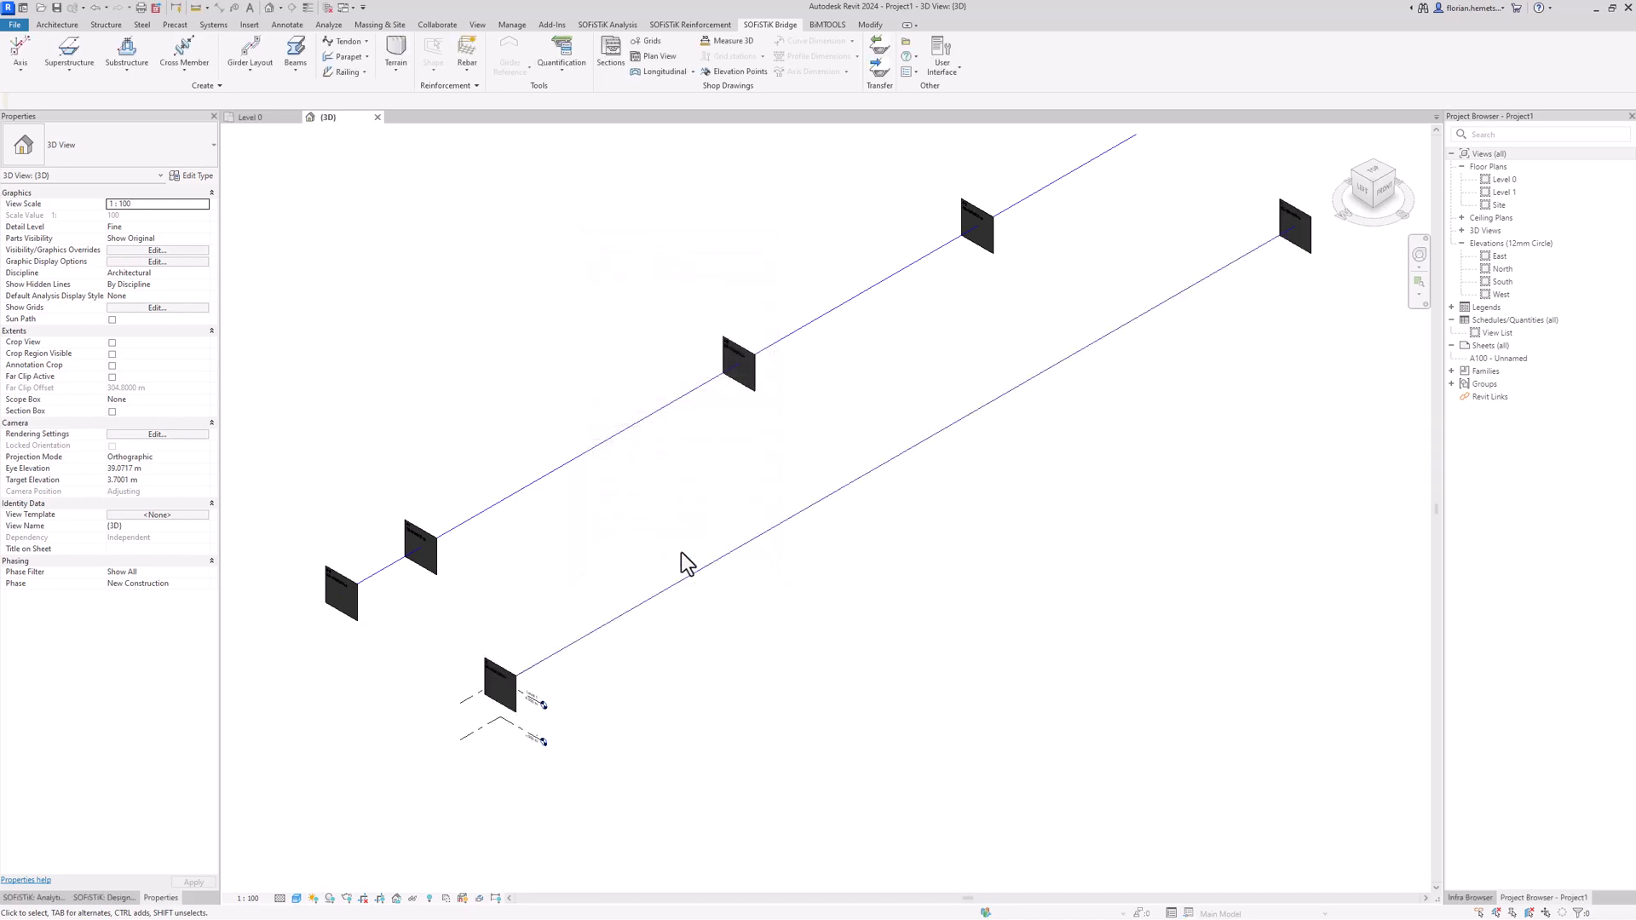
Compare the imported axis with the existing axis and the levels from the side.
scroll(682, 559, down, 2)
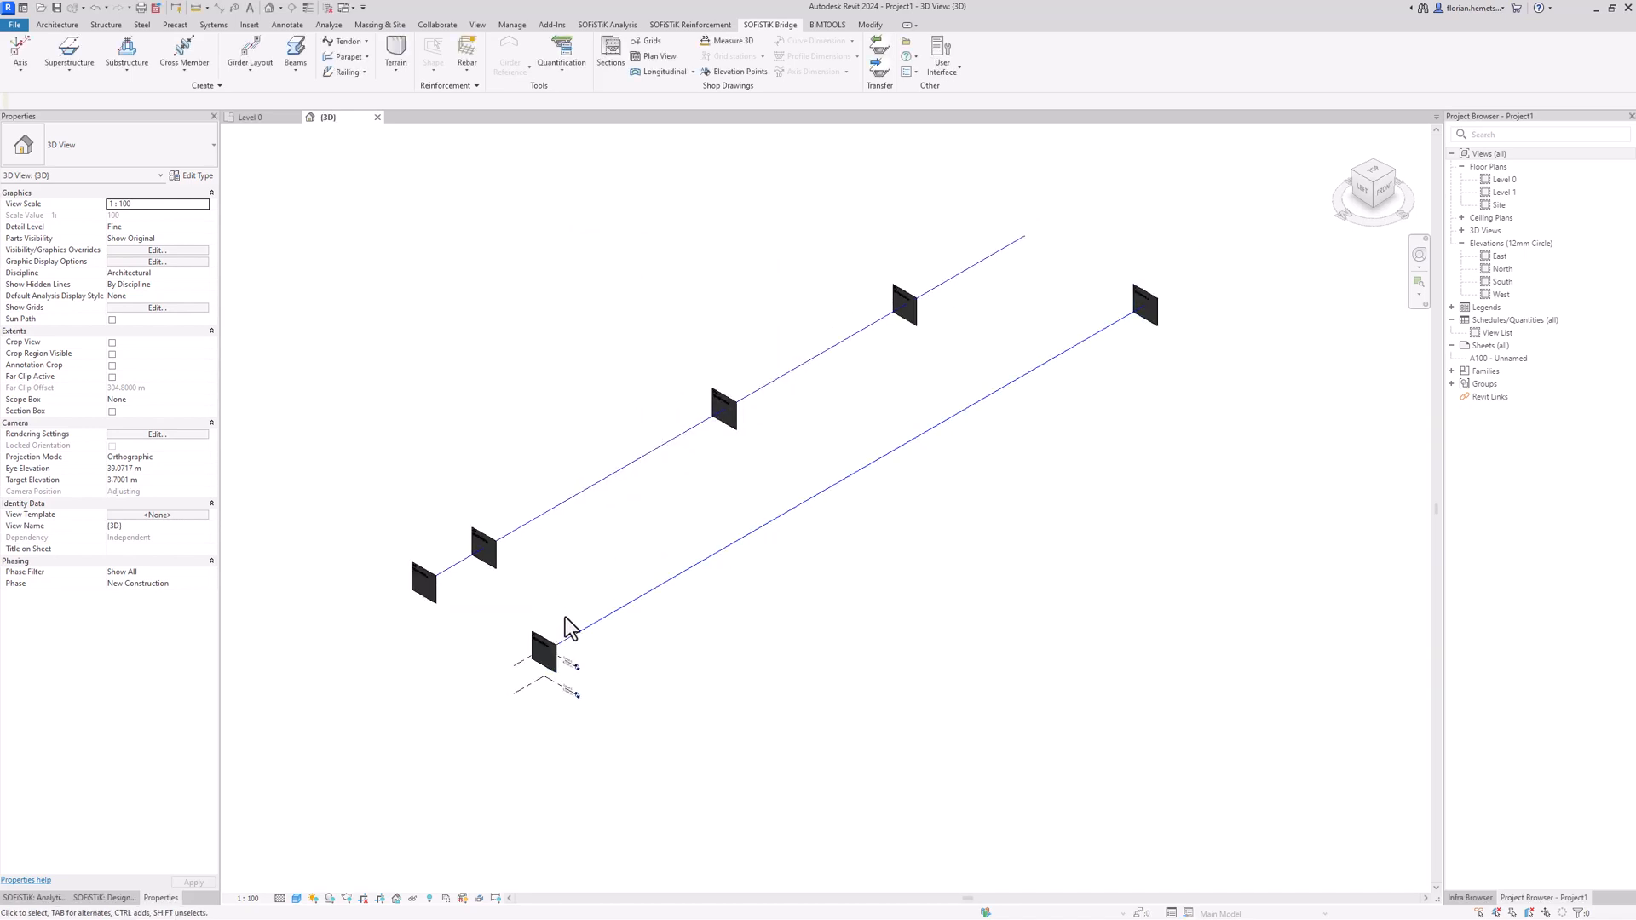
shift+middle_drag(664, 687, 643, 533)
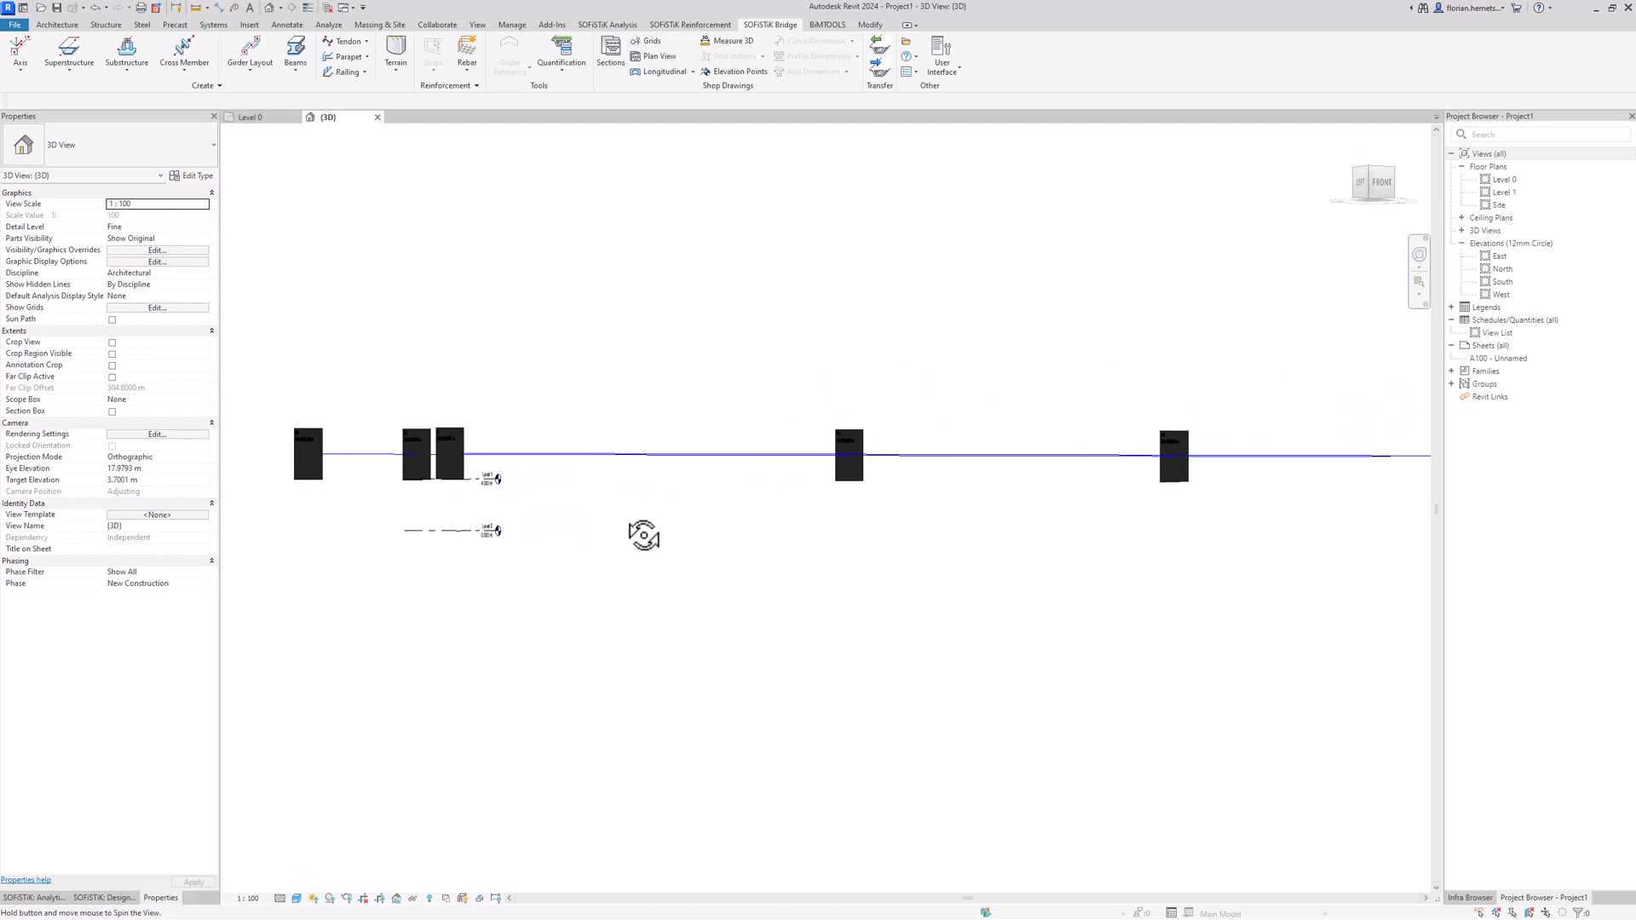
scroll(482, 484, up, 6)
scroll(490, 492, down, 6)
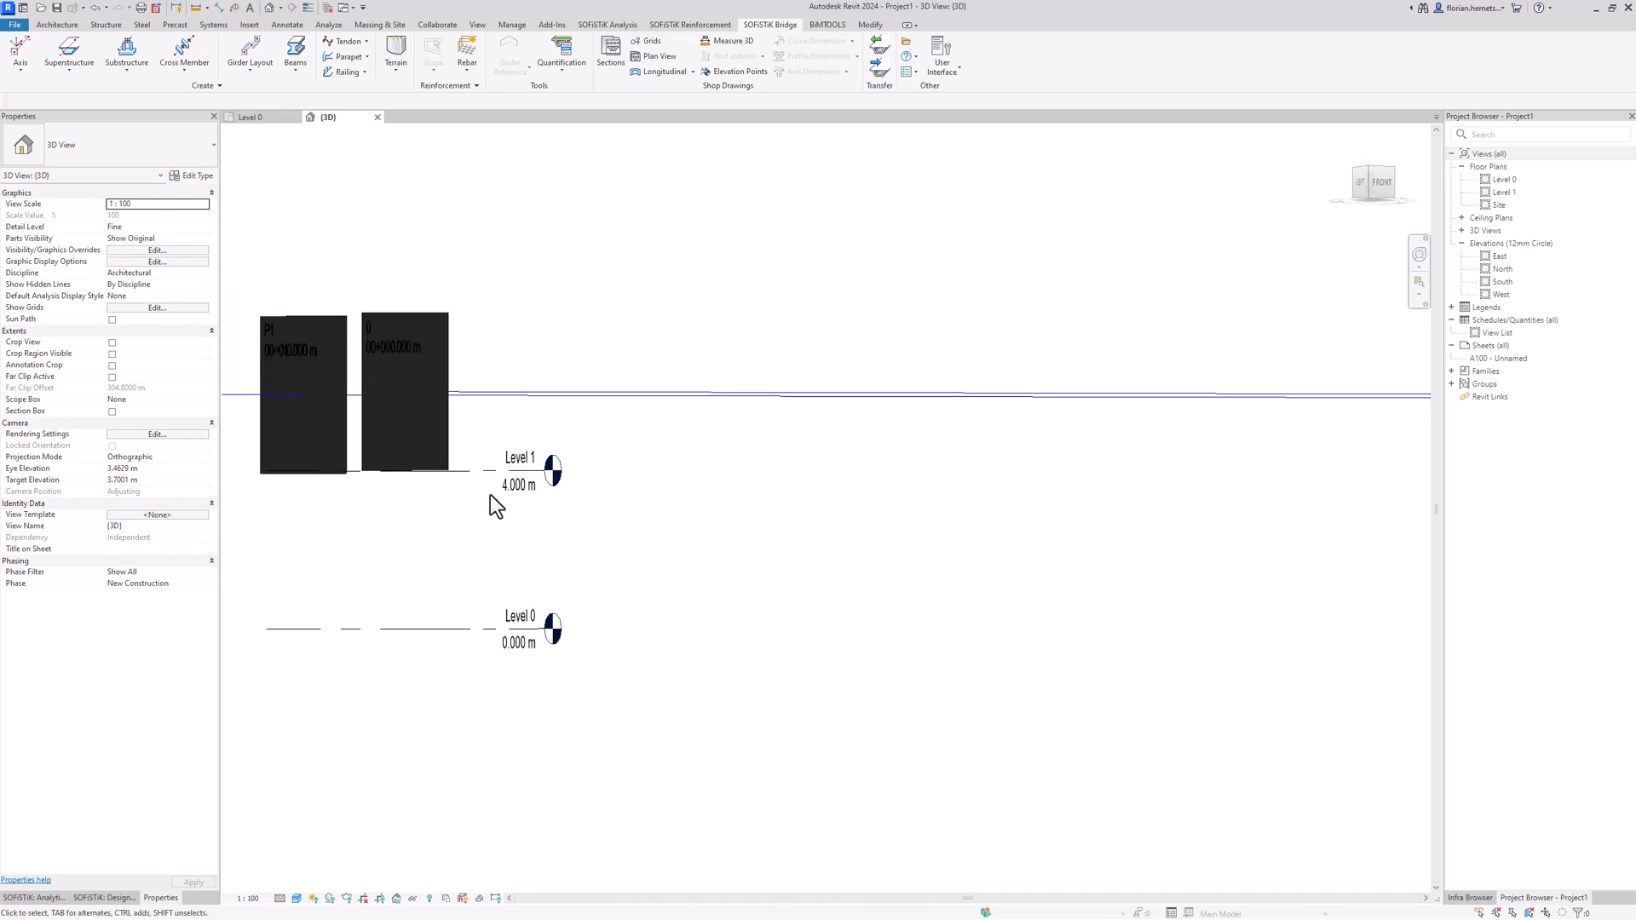
Open the imported axis for editing and review its horizontal origin and direction values and its vertical heights.
mouse_move(657, 537)
shift+middle_down()
mouse_move(738, 714)
mouse_move(1038, 529)
mouse_move(1037, 574)
mouse_move(1153, 346)
shift+middle_up()
scroll(1152, 346, up, 6)
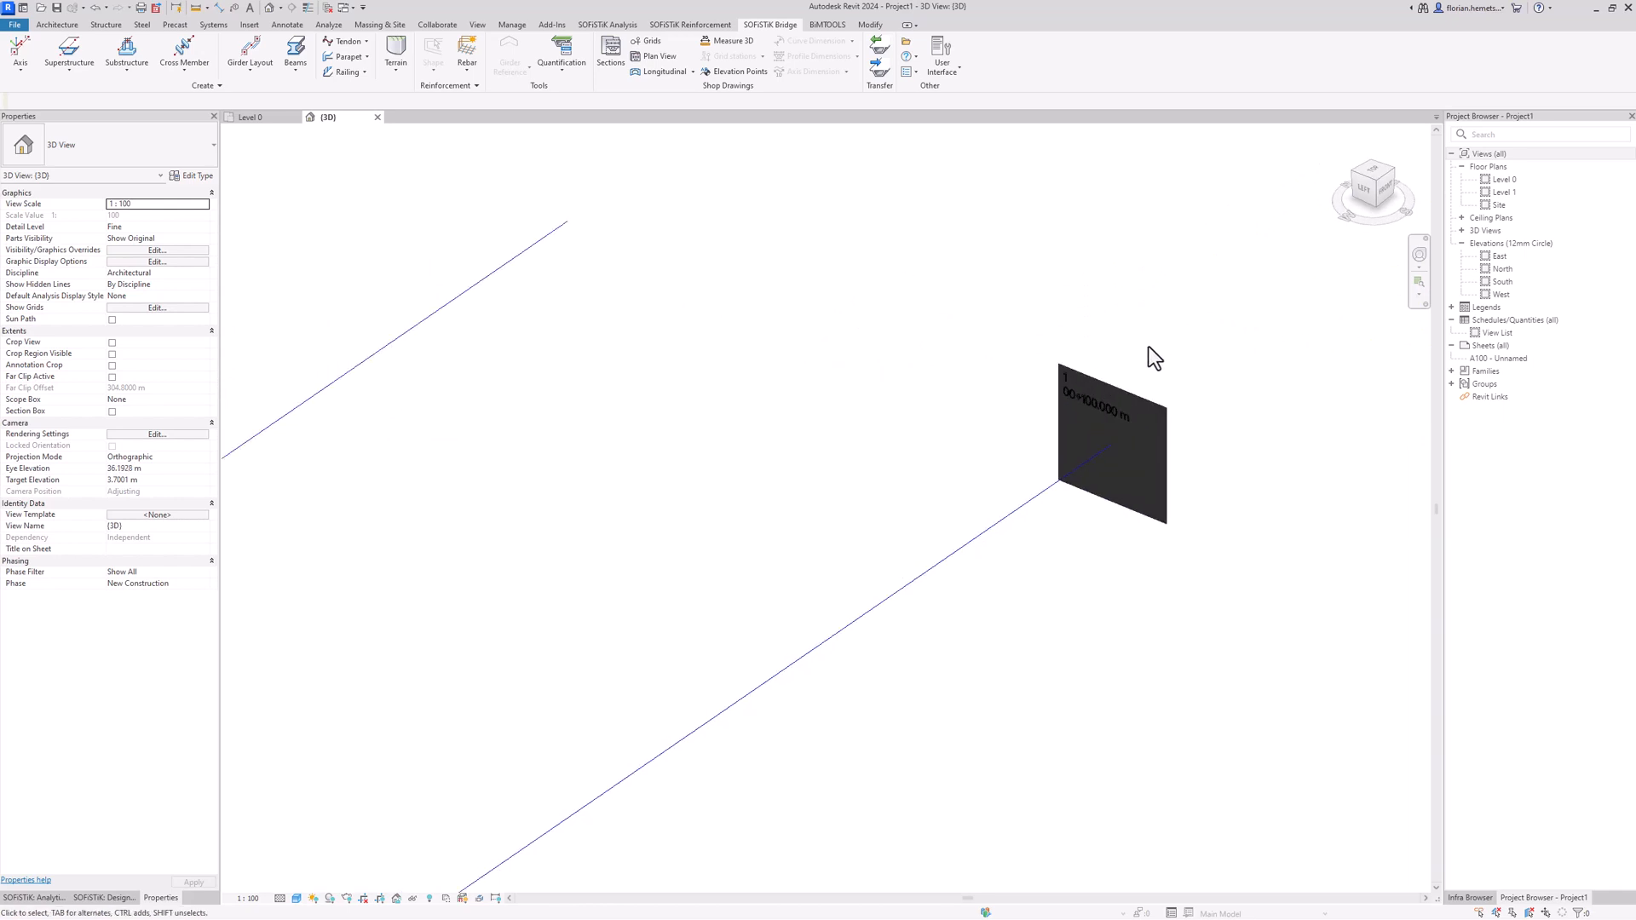
scroll(1091, 426, down, 6)
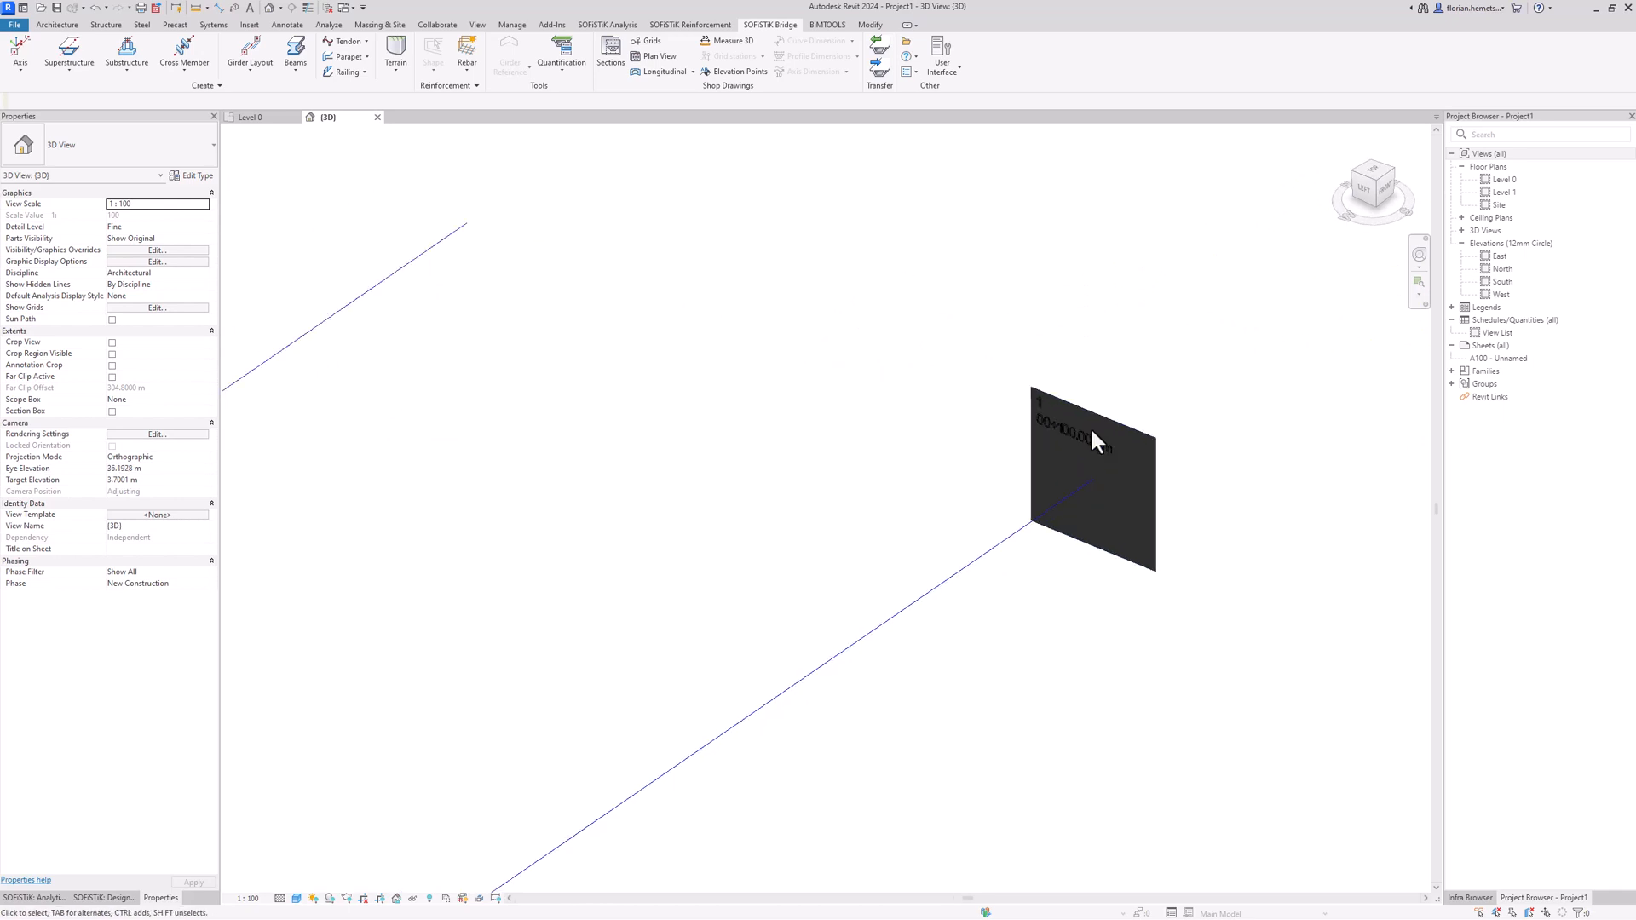
mouse_move(970, 550)
middle_down()
mouse_move(986, 603)
mouse_move(953, 544)
middle_up()
click(951, 529)
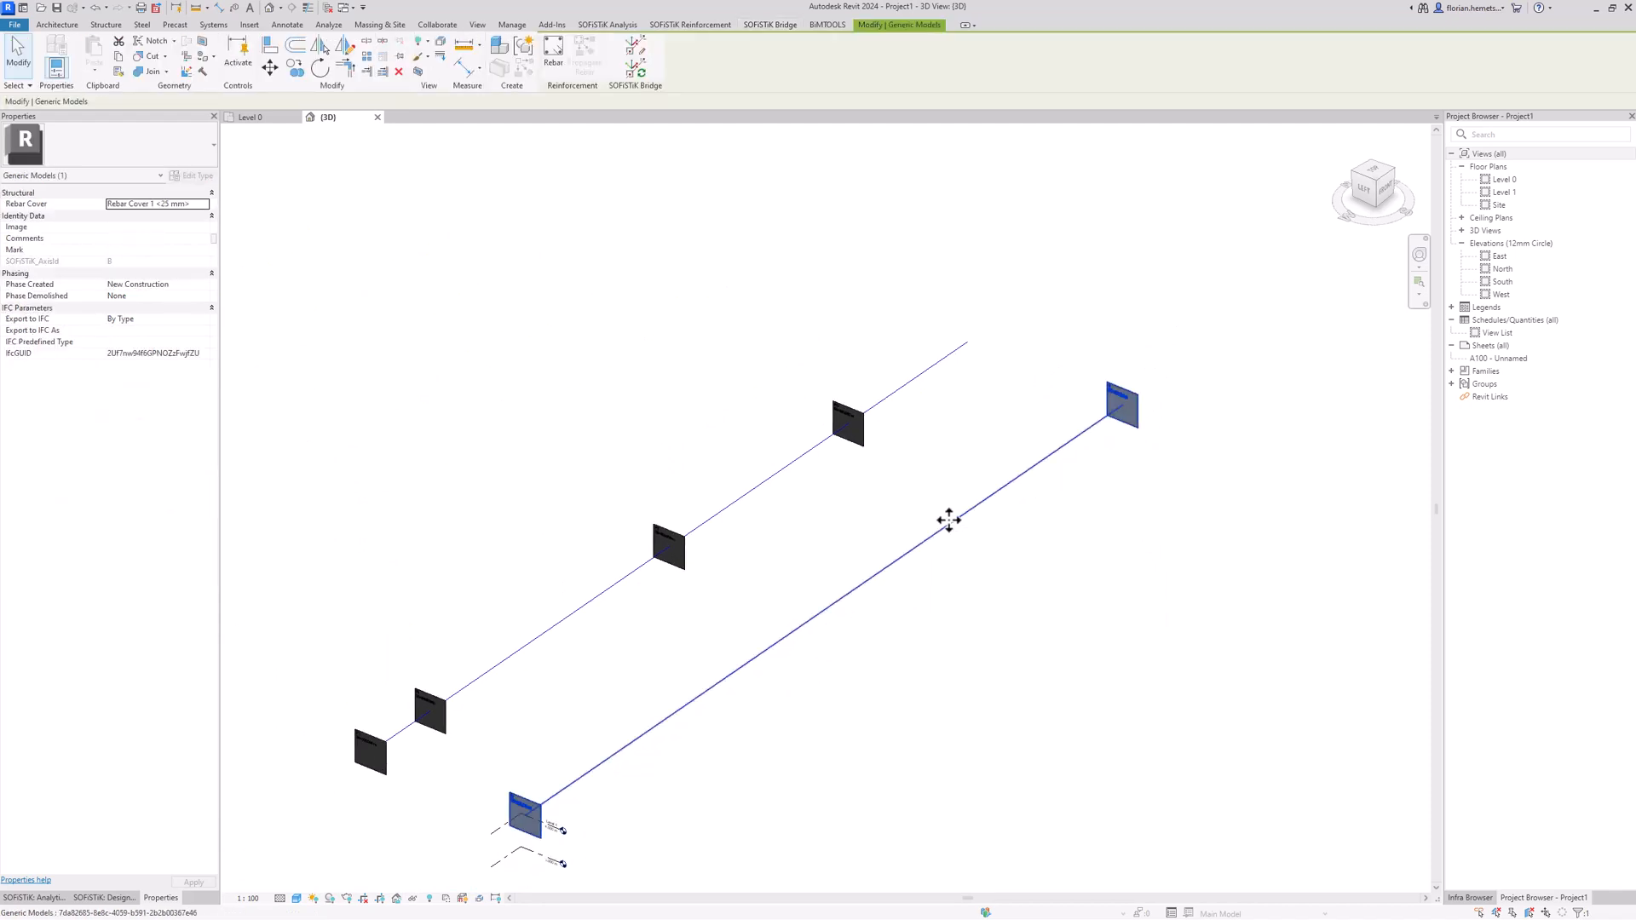
click(637, 53)
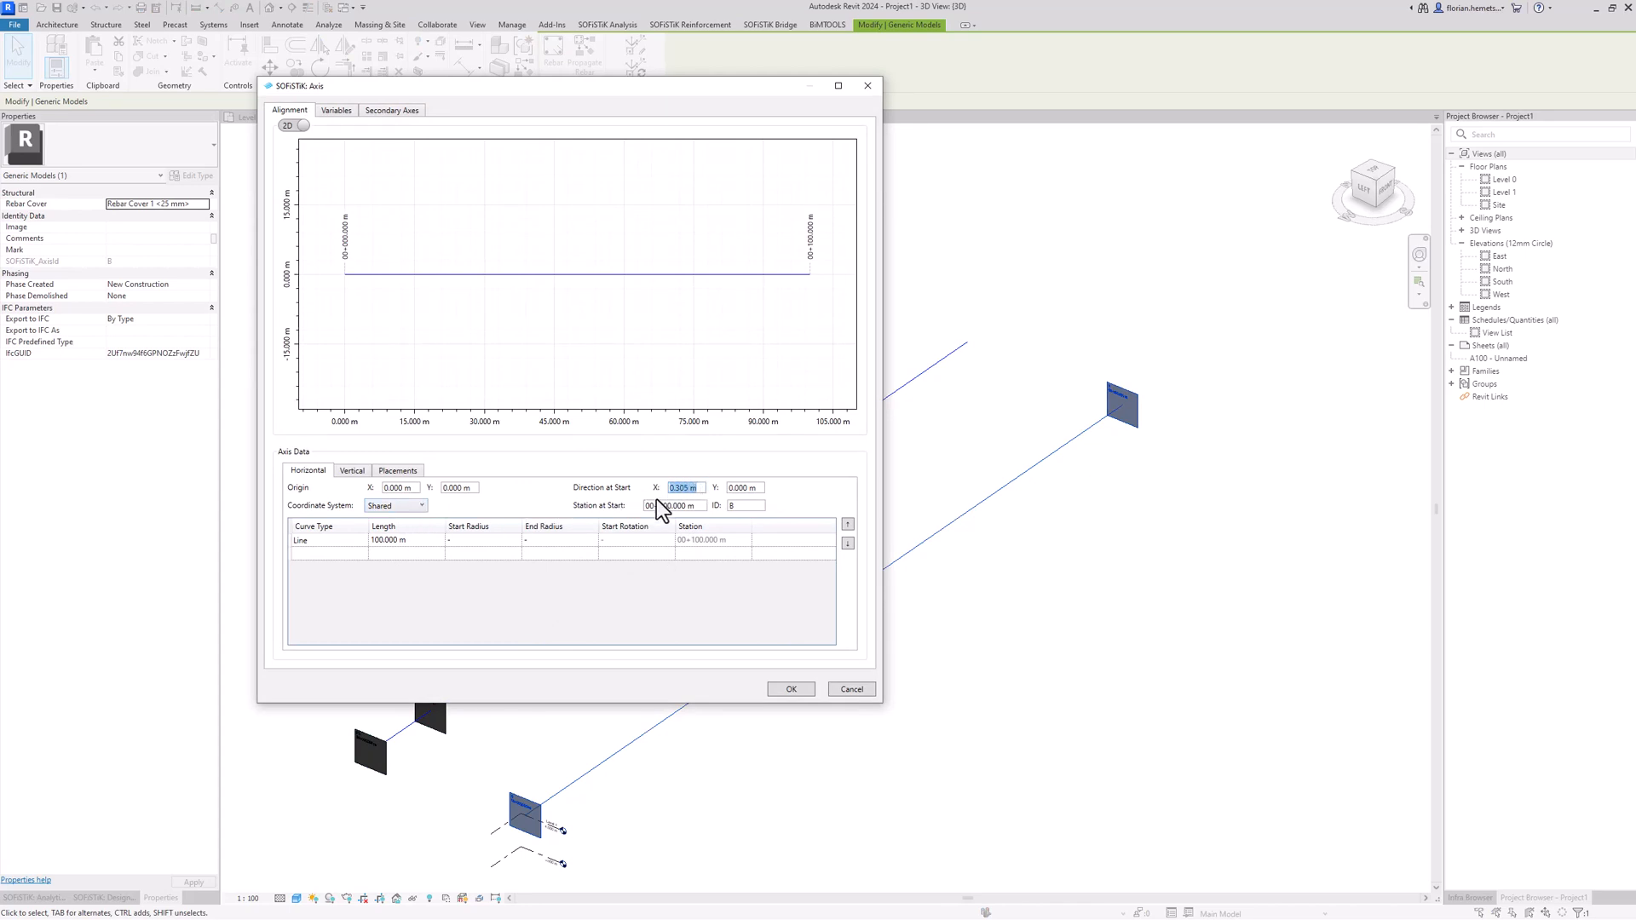
click(750, 488)
click(353, 471)
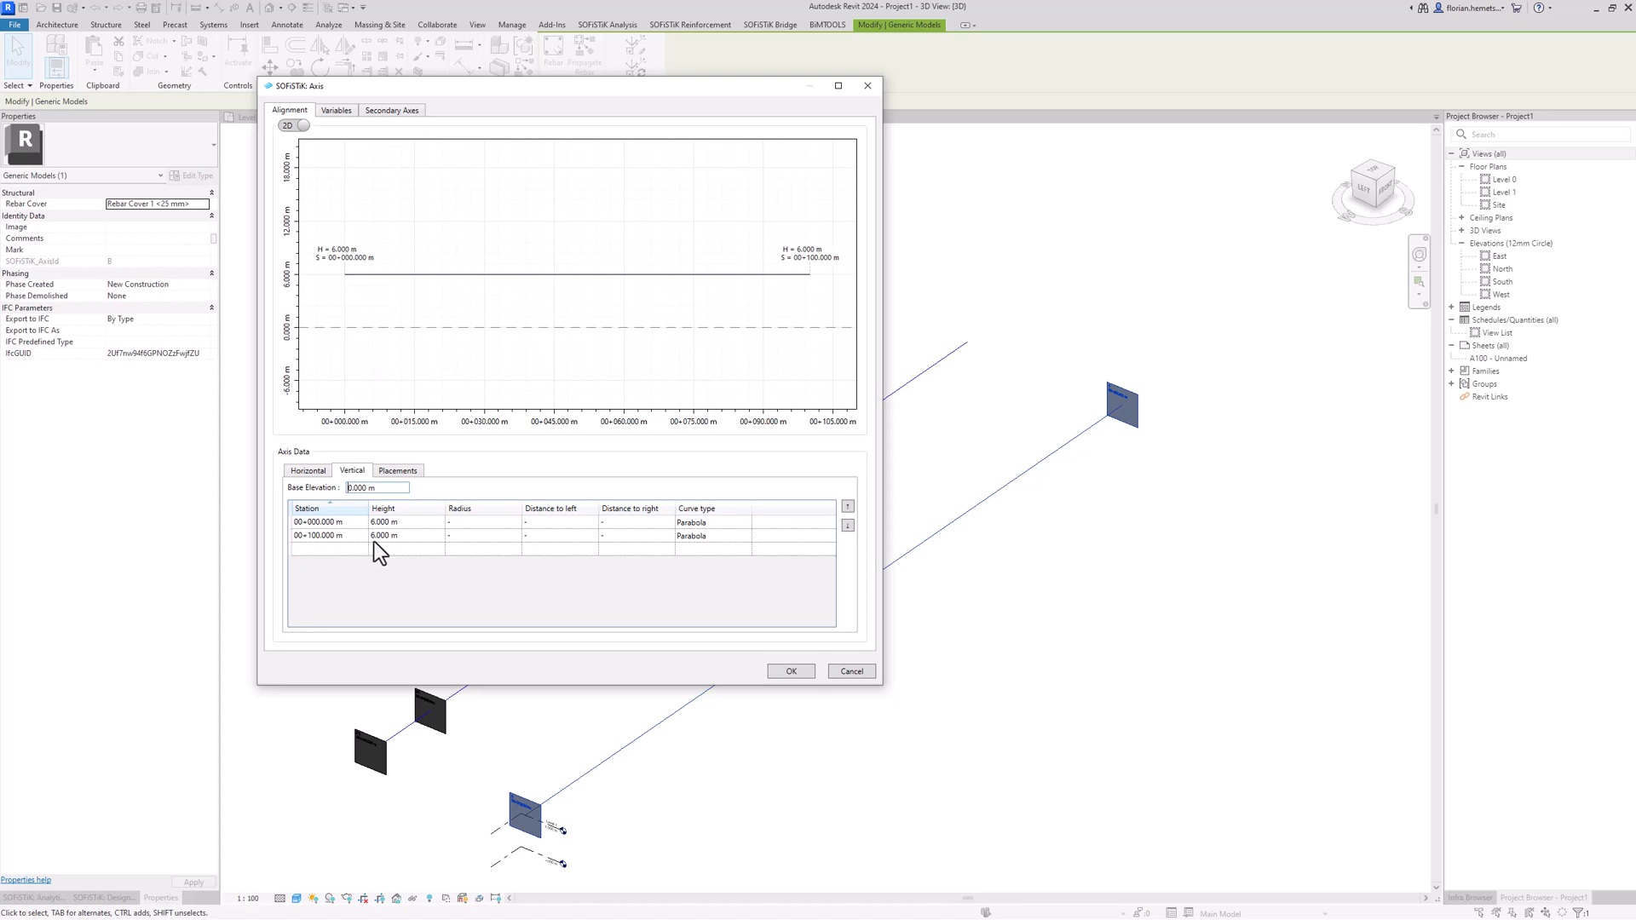
Move the imported axis's second placement to station 10 m and add placements at stations 50 m and 80 m.
click(397, 475)
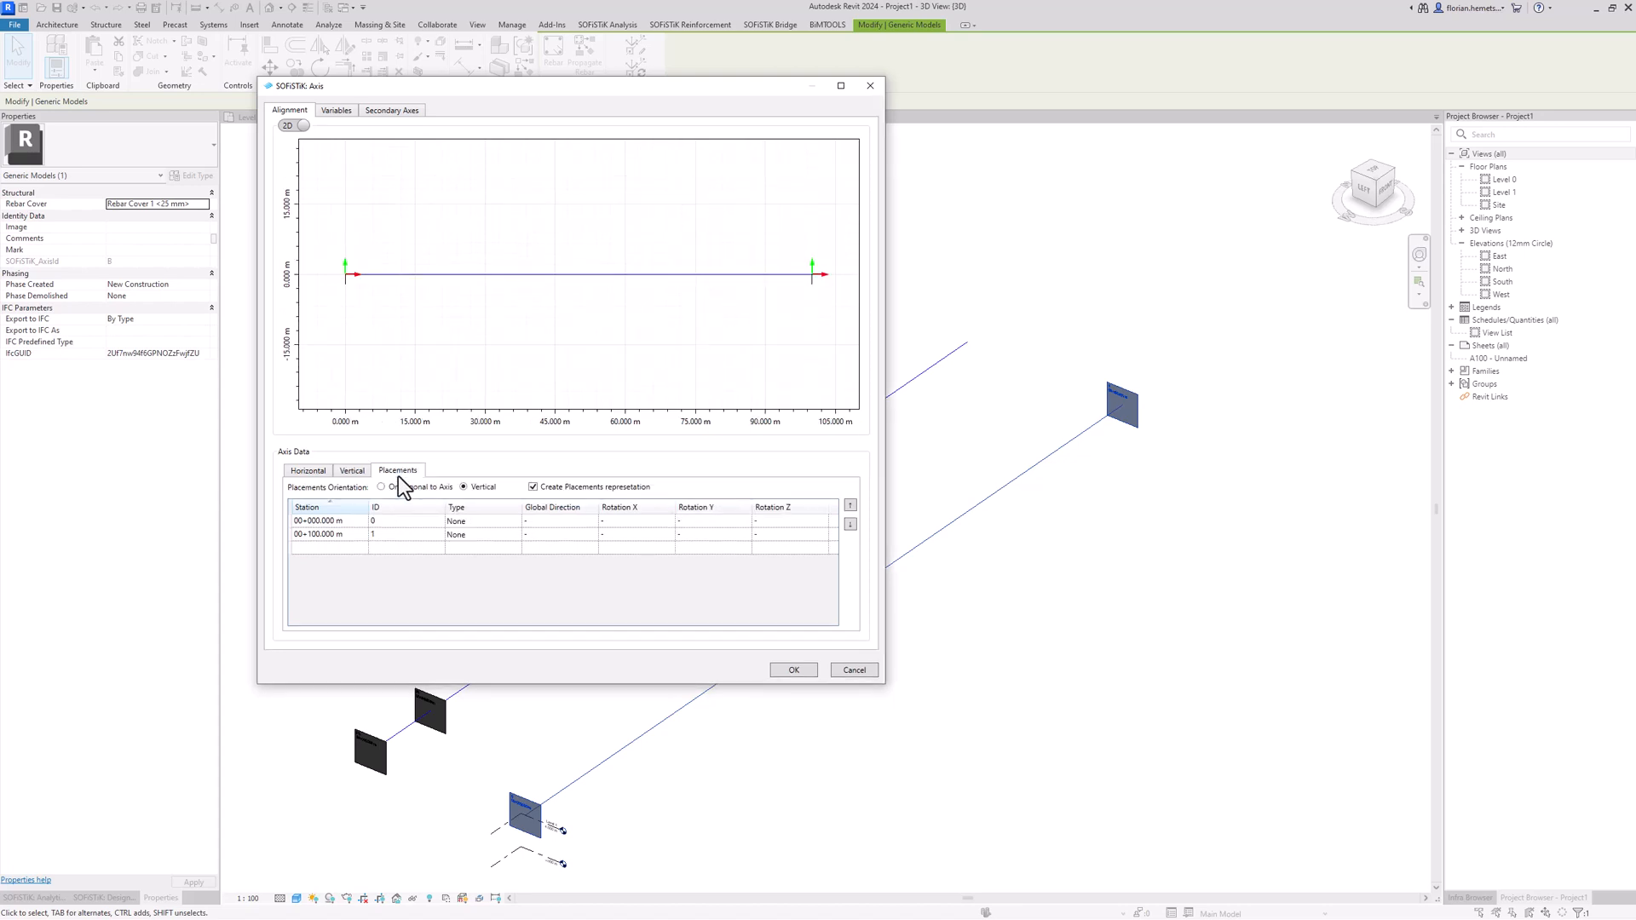
click(345, 534)
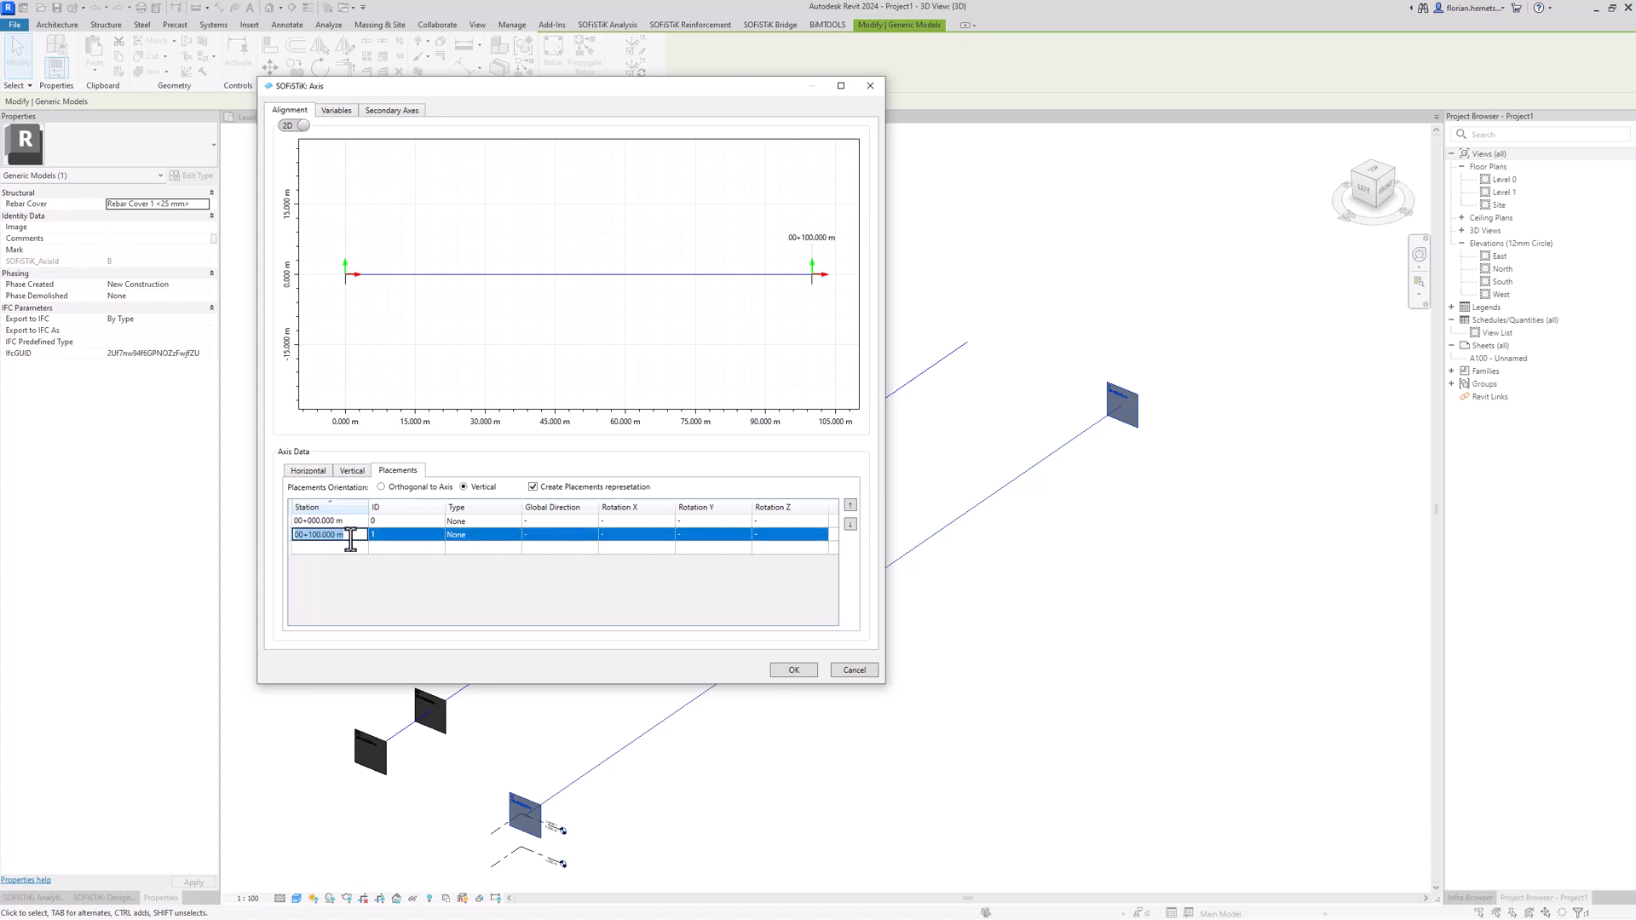
text(10)
click(330, 548)
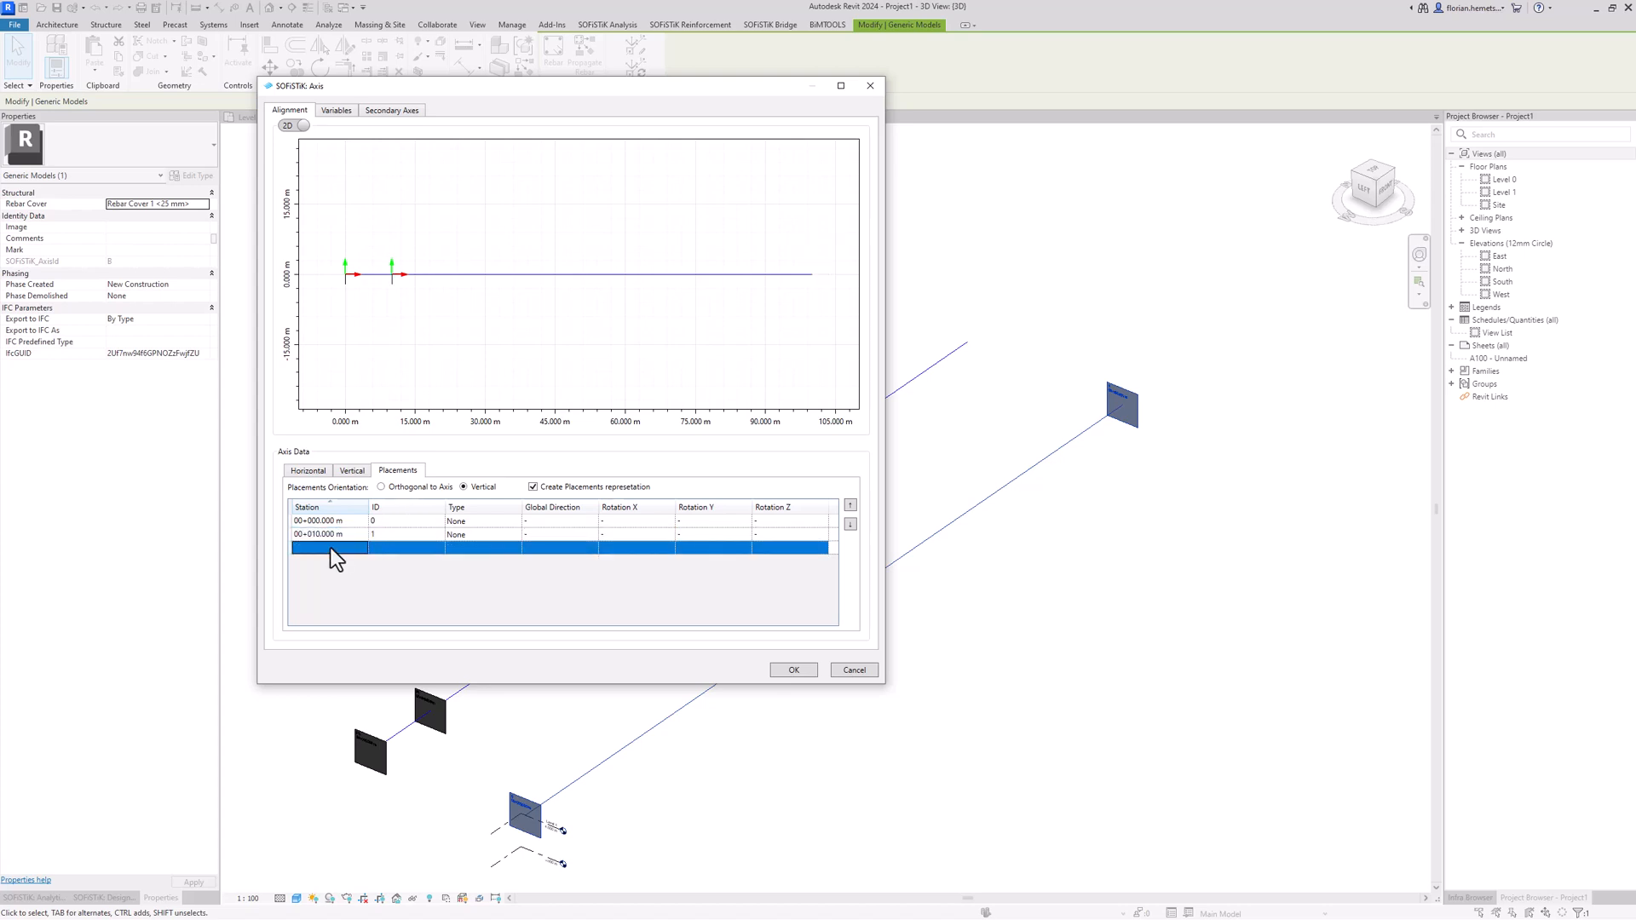
text(50)
click(340, 534)
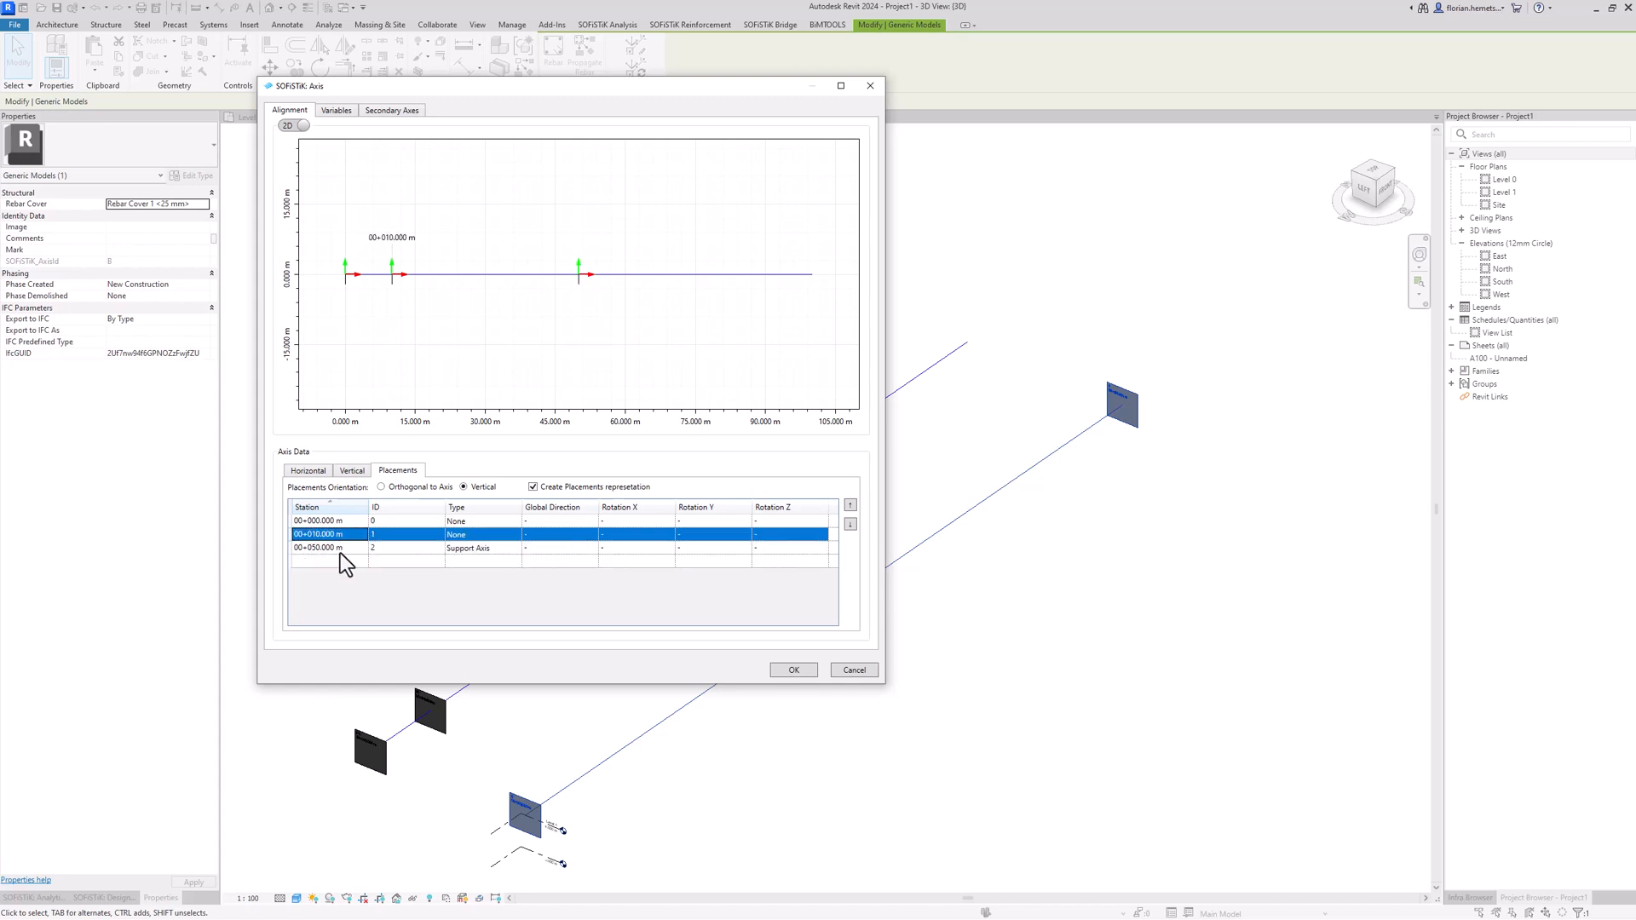
click(338, 559)
text(80)
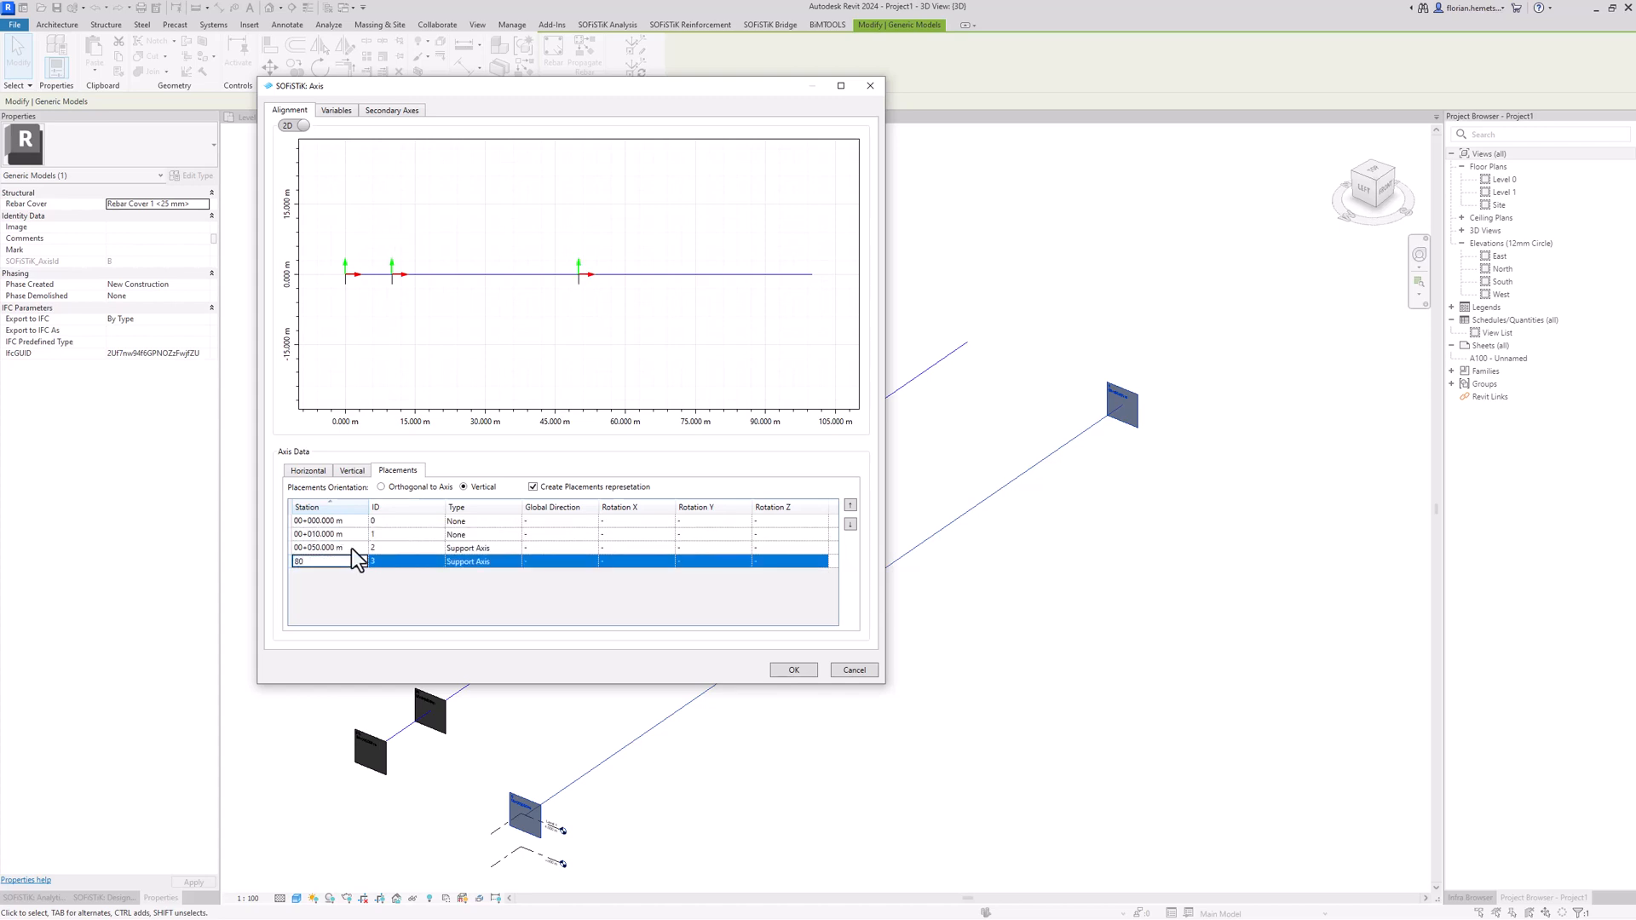
click(400, 548)
Set the placement type at station 0 to Excess beginning and at station 10 m to Support Axis, and apply the axis changes.
click(508, 523)
click(512, 522)
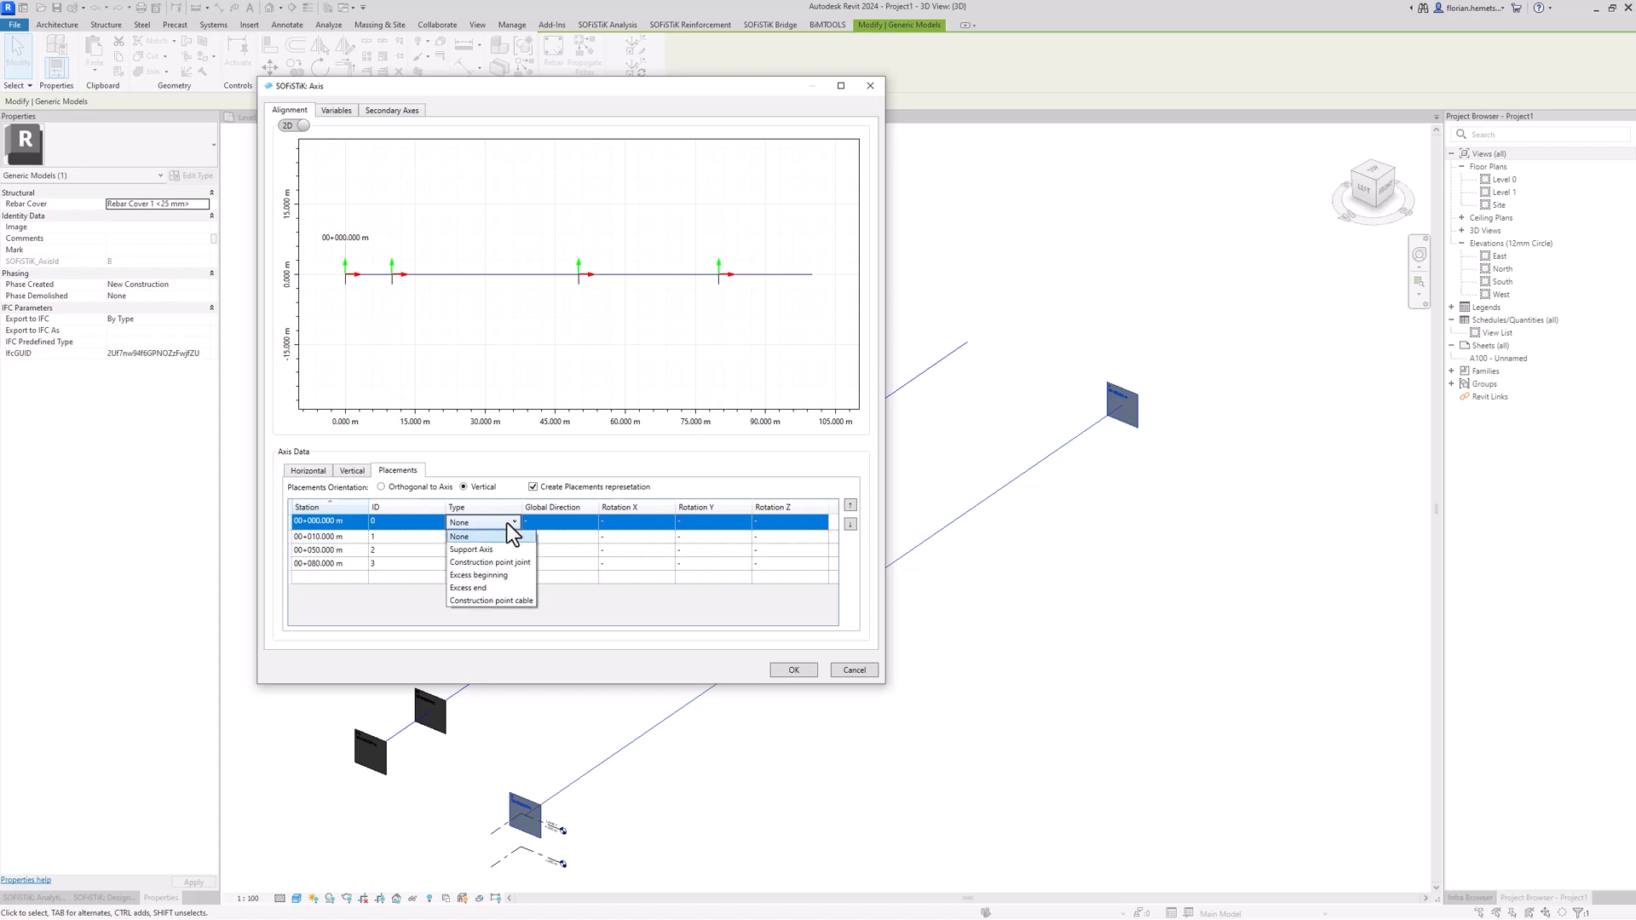
click(494, 575)
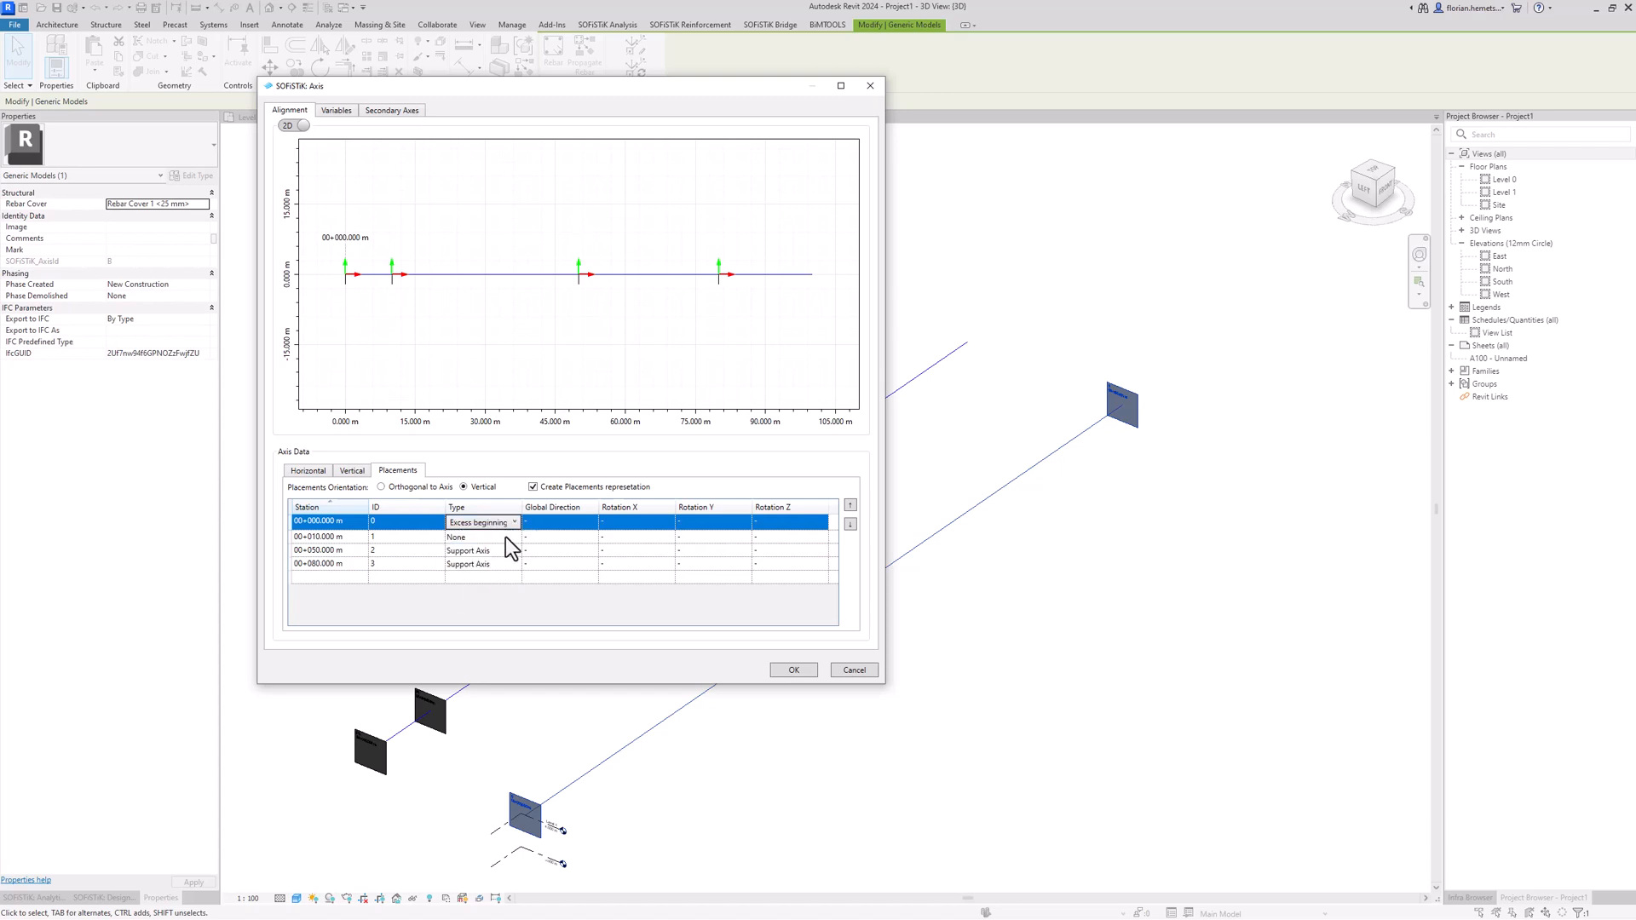
click(505, 537)
click(505, 538)
click(500, 563)
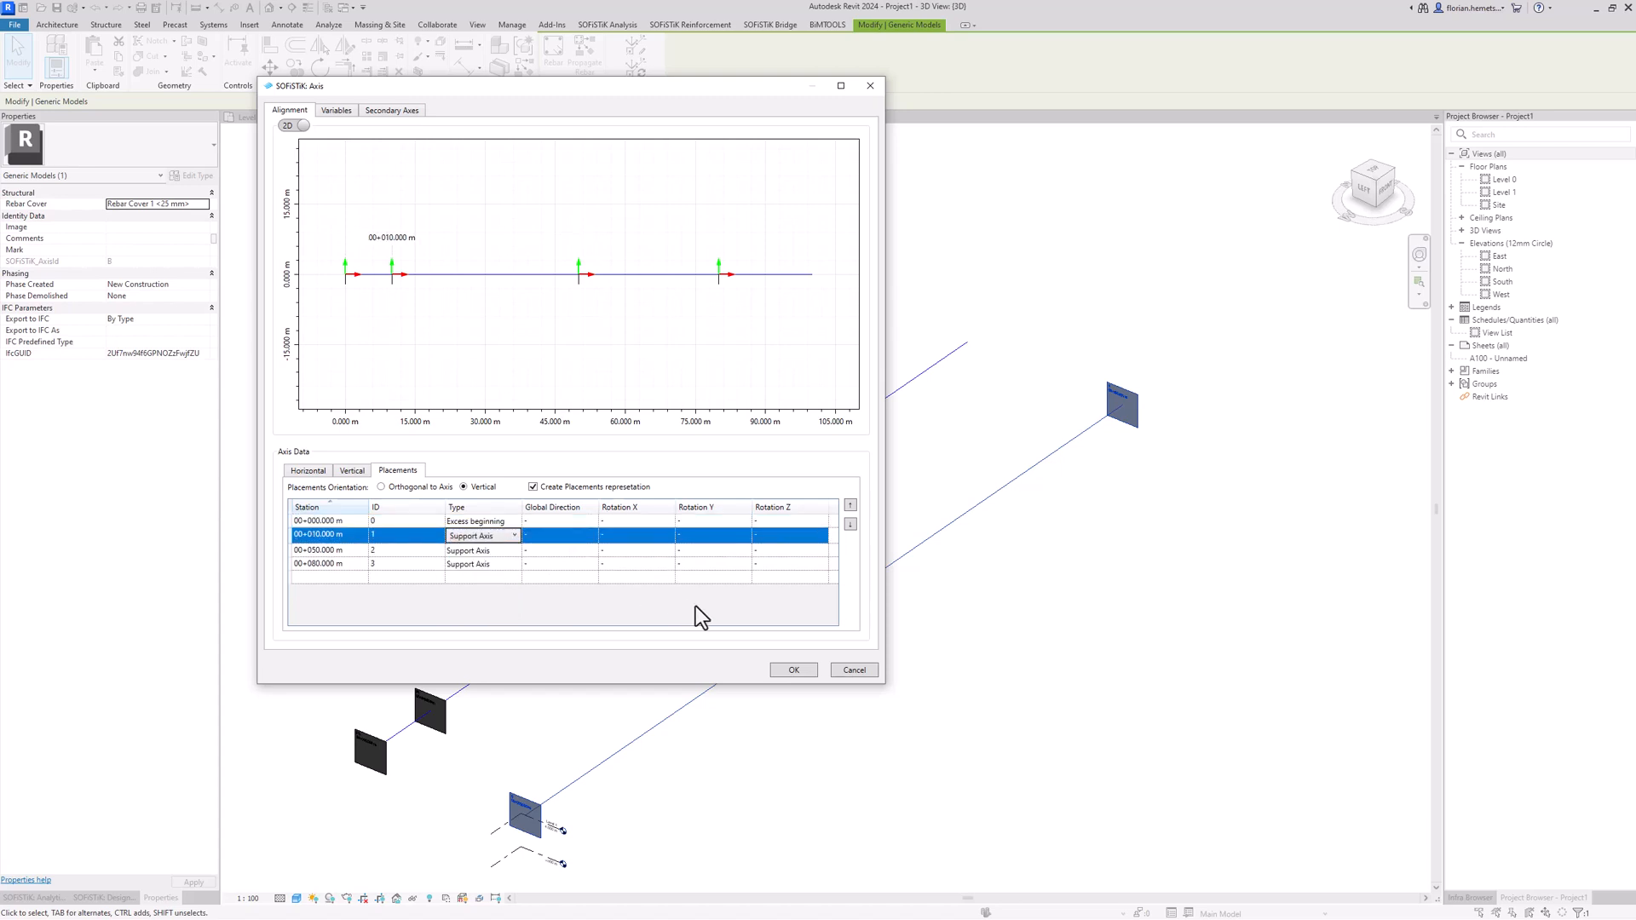
click(784, 666)
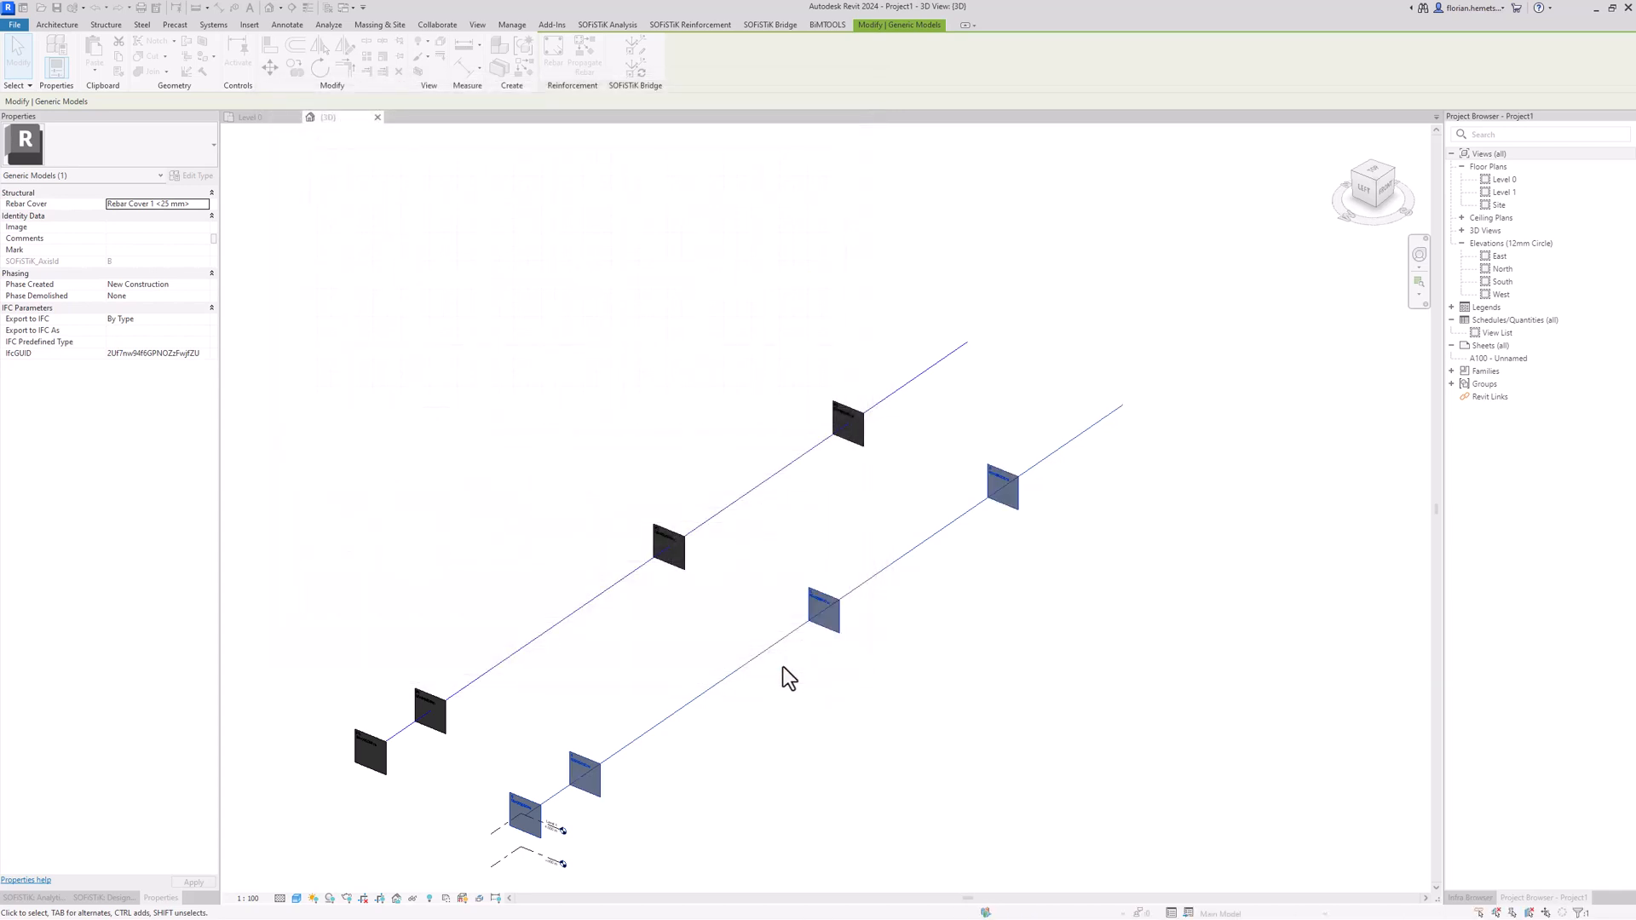
Delete the original axis with its origin at Y 20 m, keeping only the imported axis.
shift+middle_drag(765, 692, 634, 778)
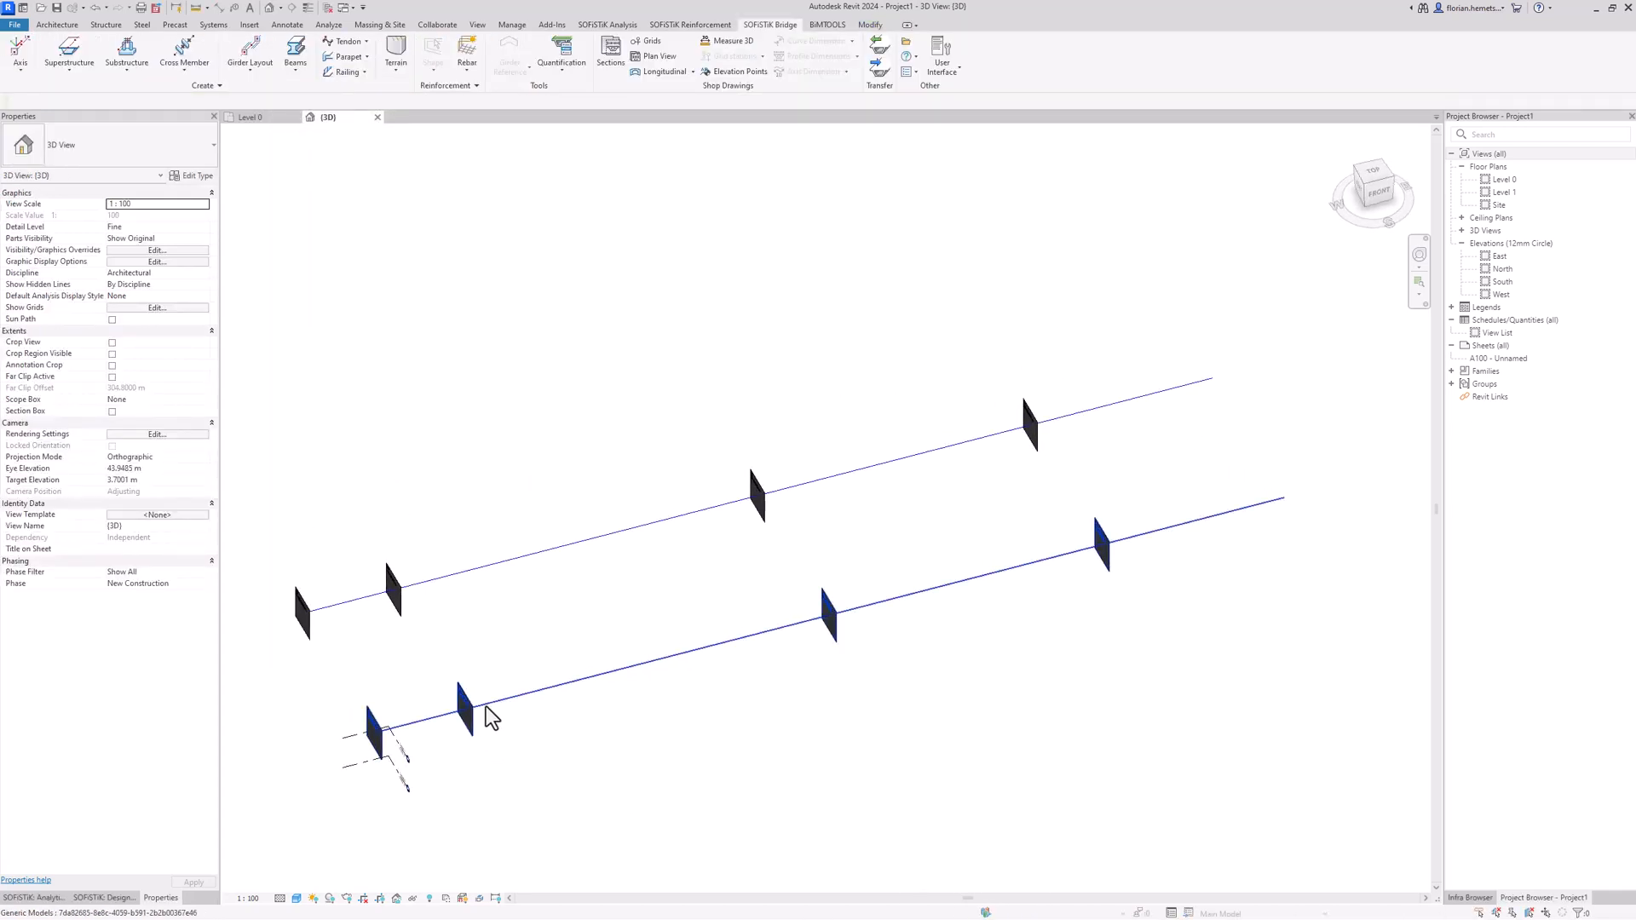
shift+middle_drag(455, 715, 585, 629)
scroll(585, 629, up, 3)
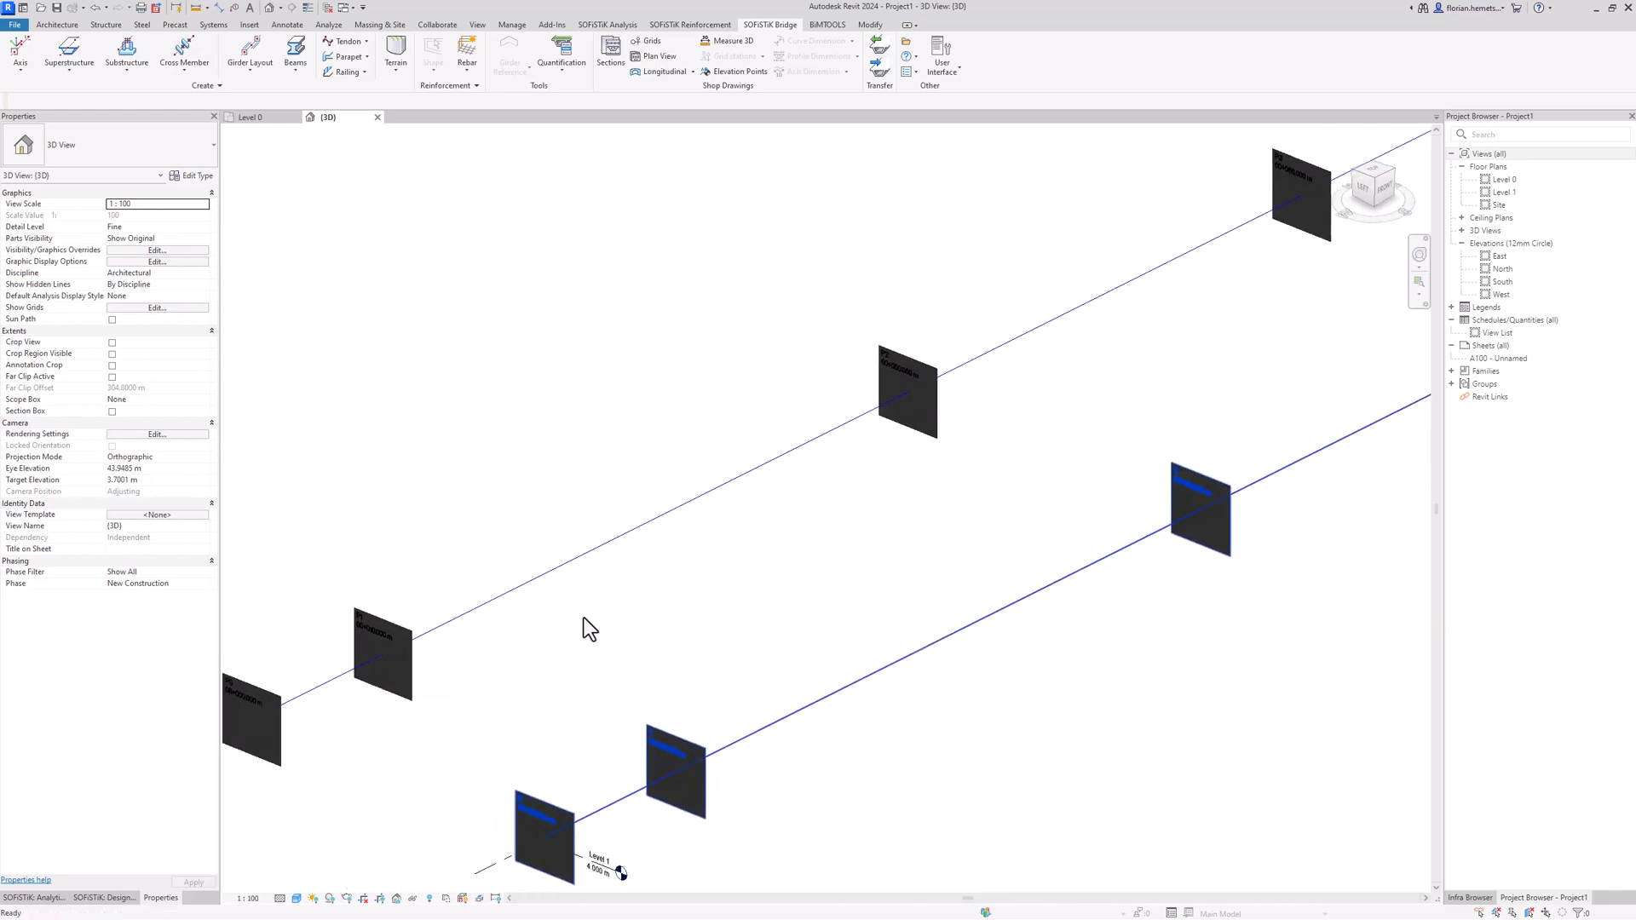
scroll(694, 754, down, 2)
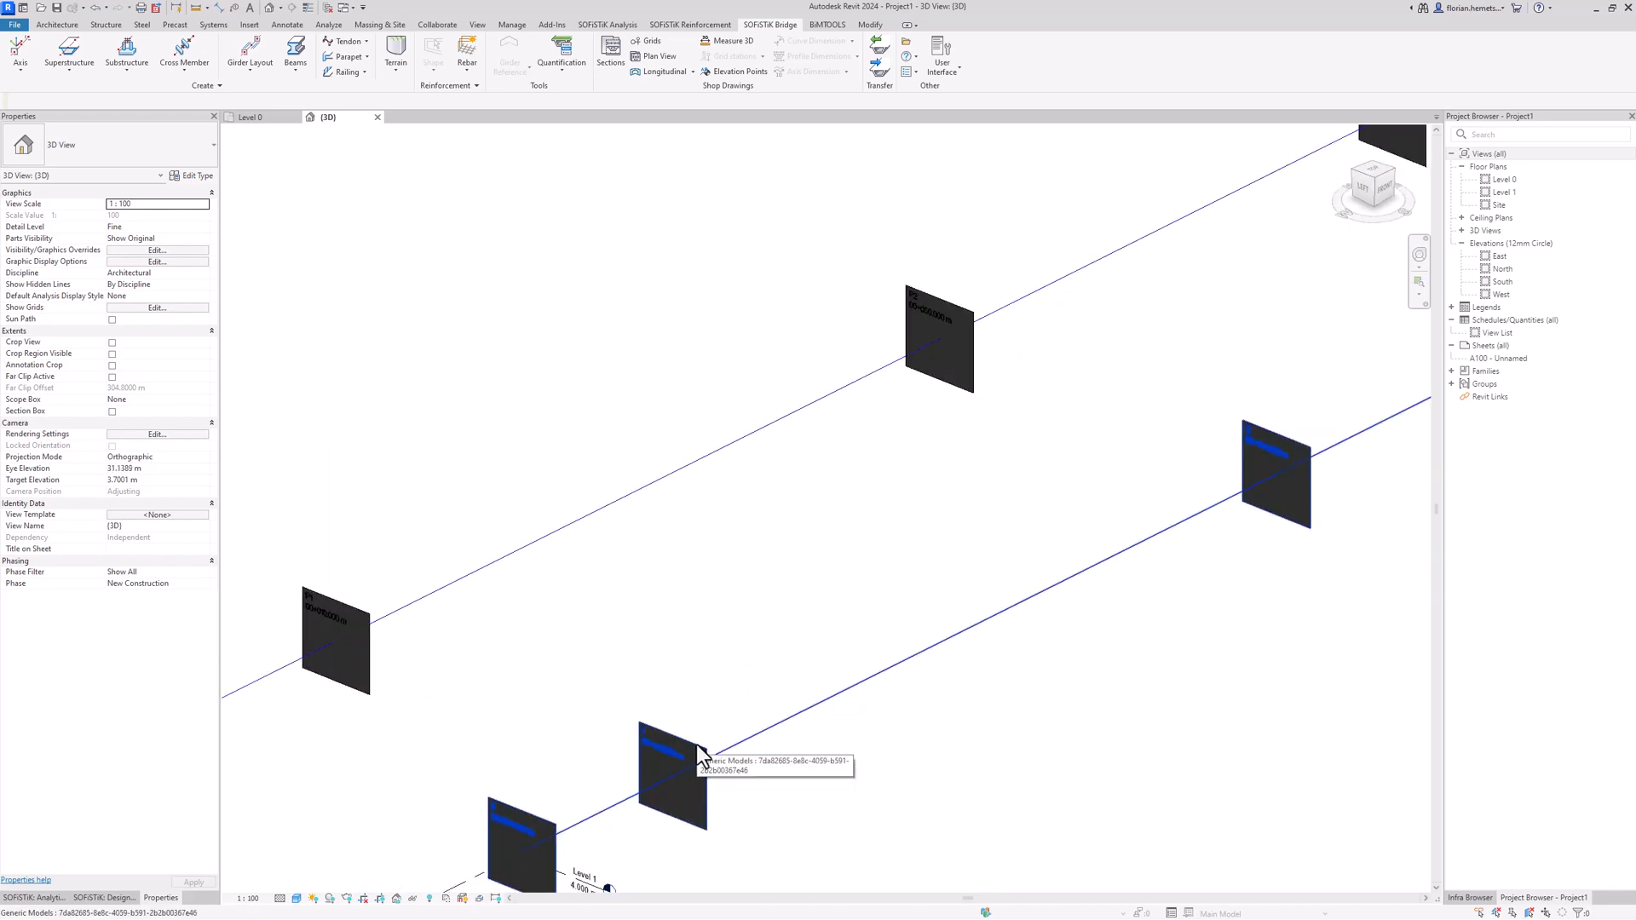
scroll(698, 744, down, 2)
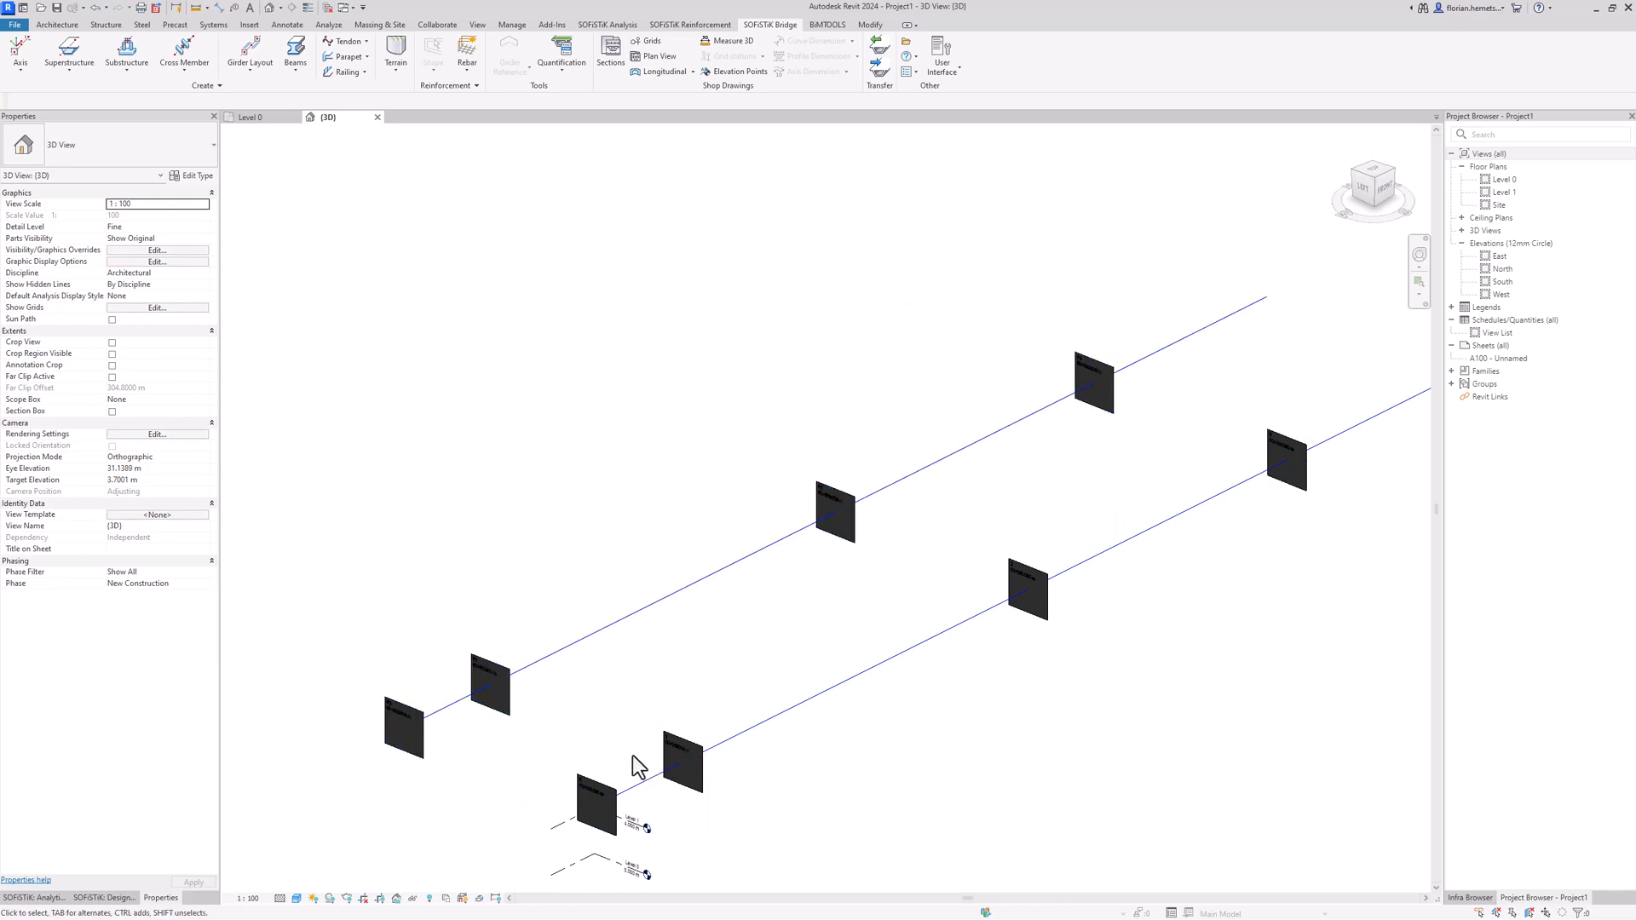
click(635, 626)
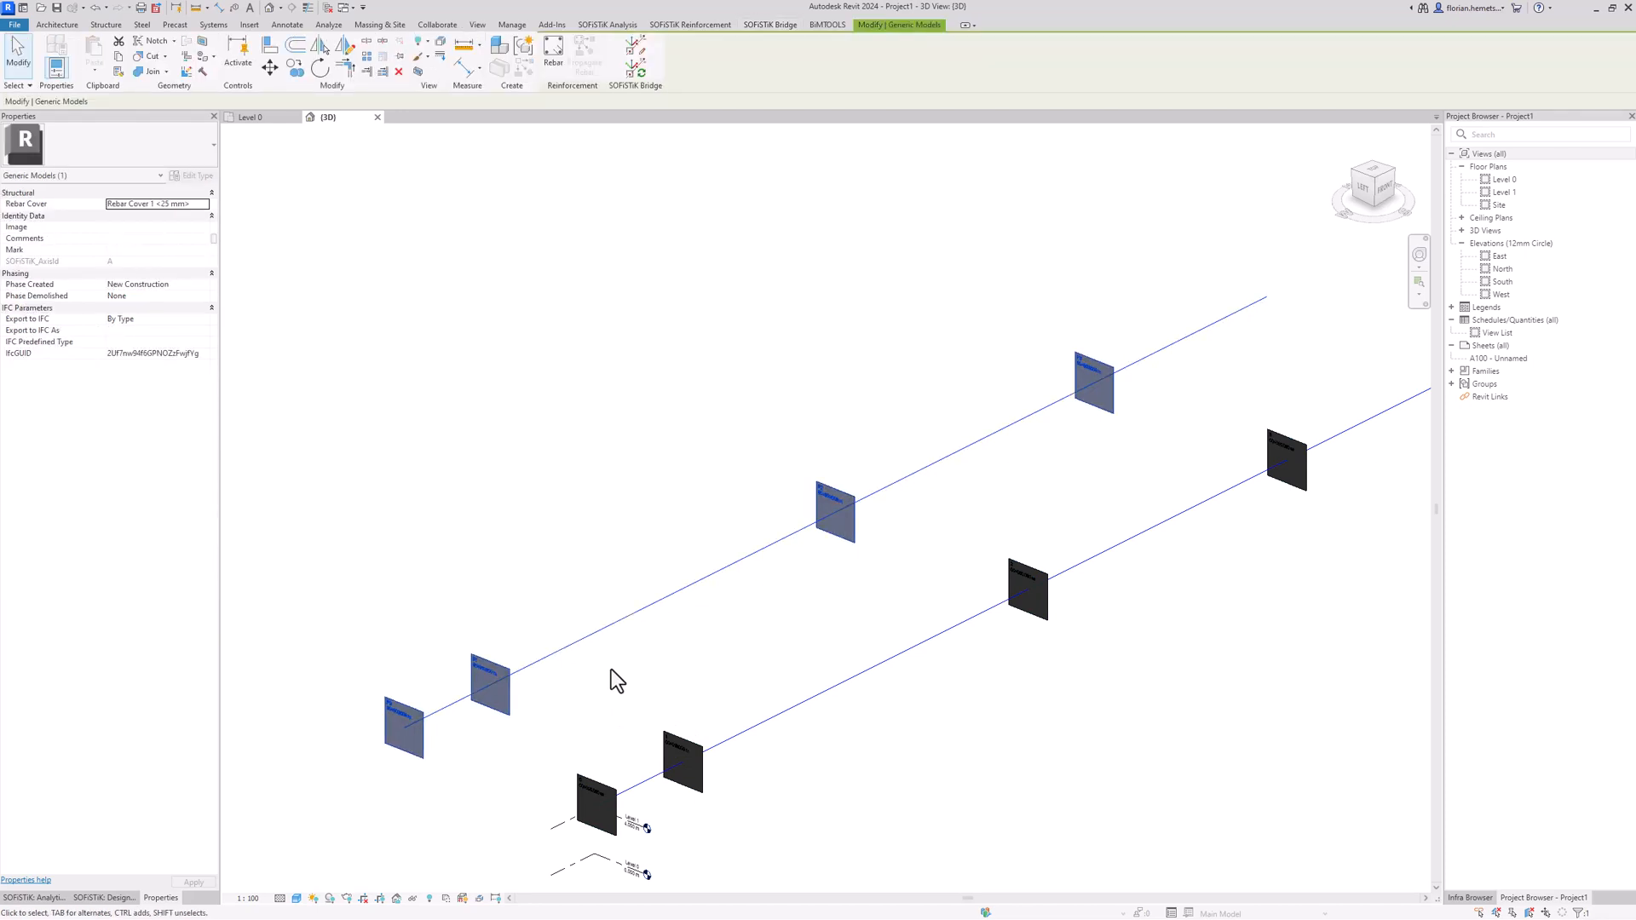
key(Delete)
scroll(591, 621, down, 2)
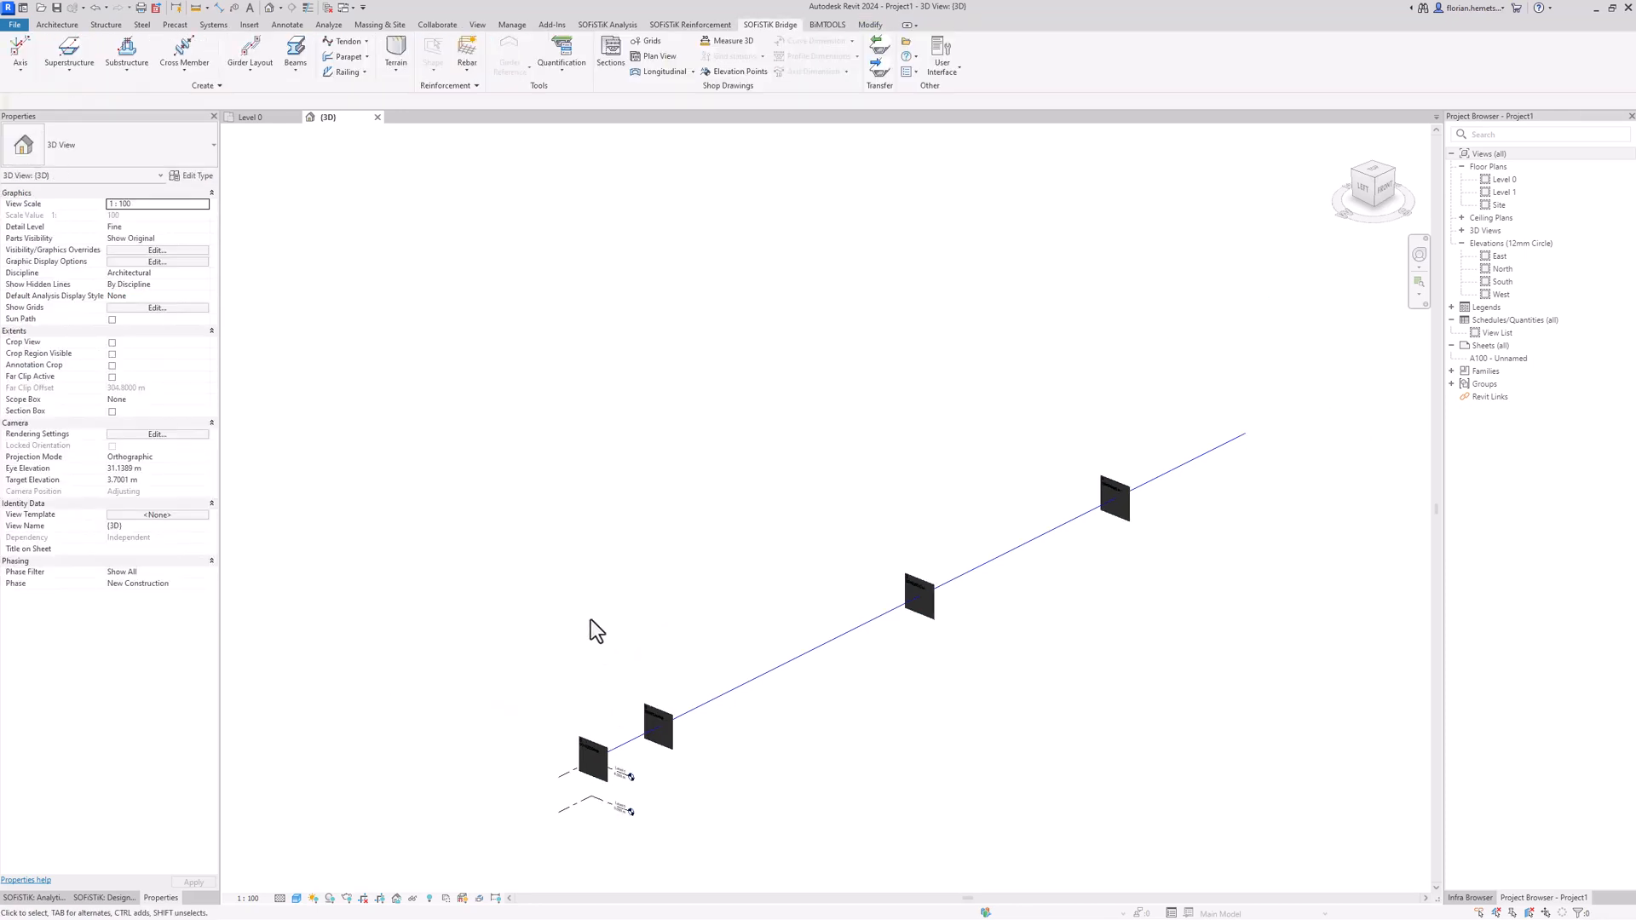
middle_drag(823, 689, 782, 671)
scroll(773, 653, up, 1)
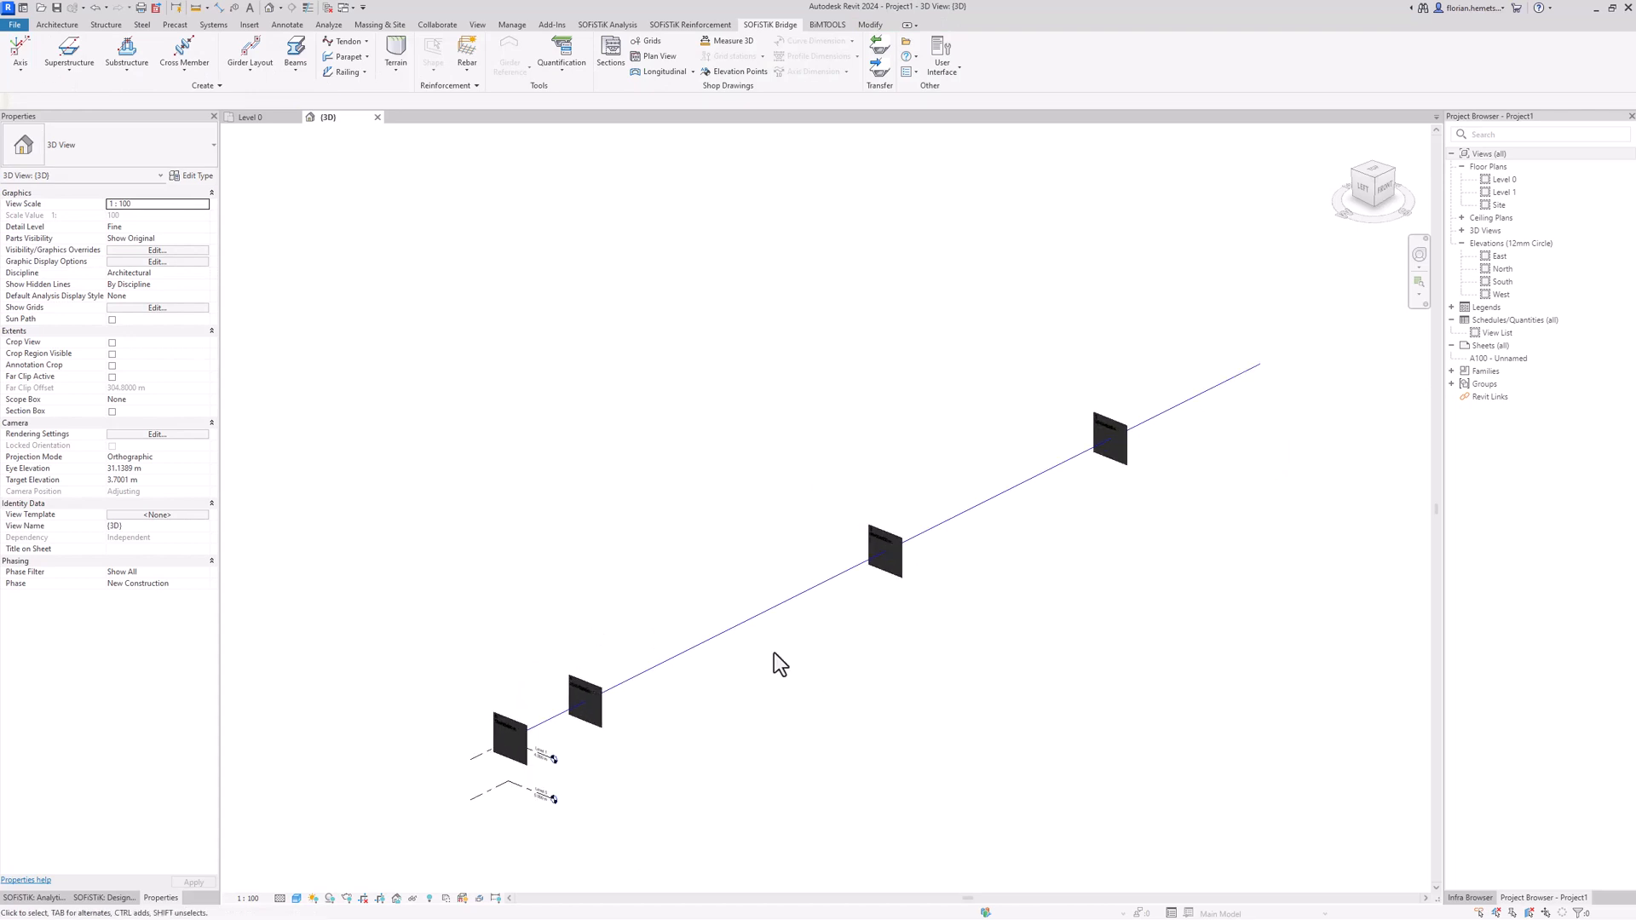